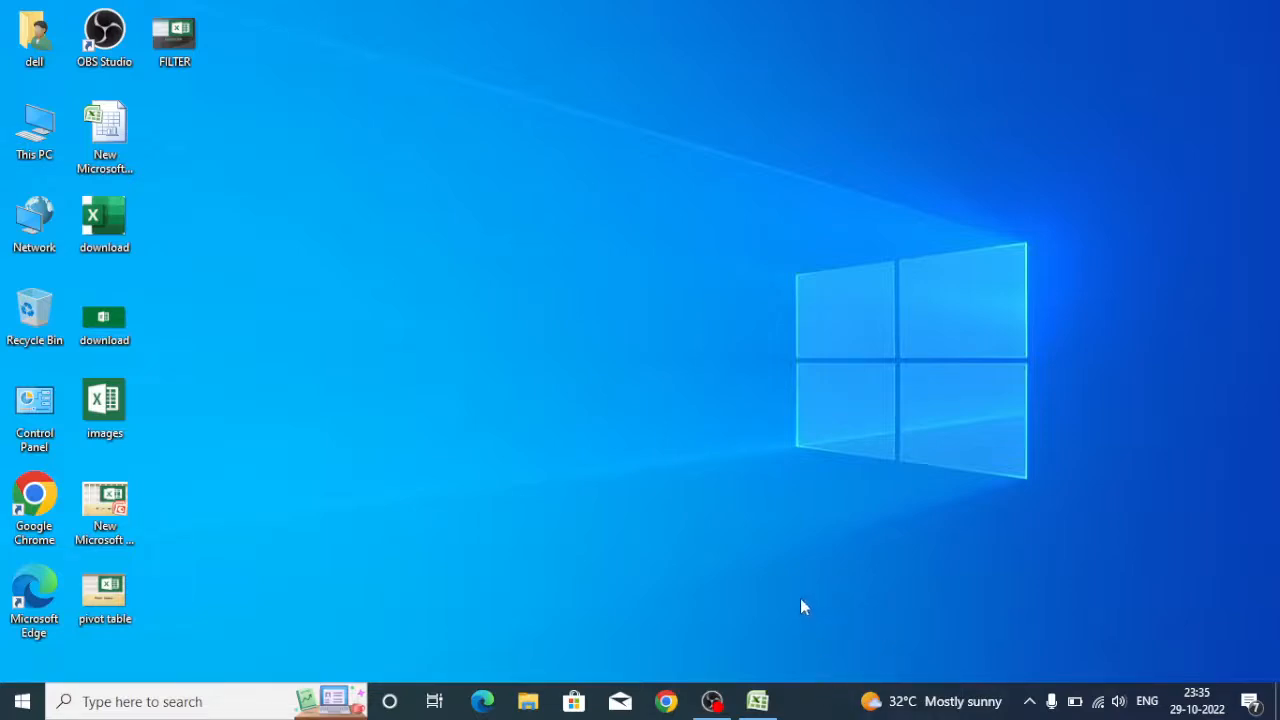
Switch to the Excel worksheet and widen column D next to the company products table.
click(760, 705)
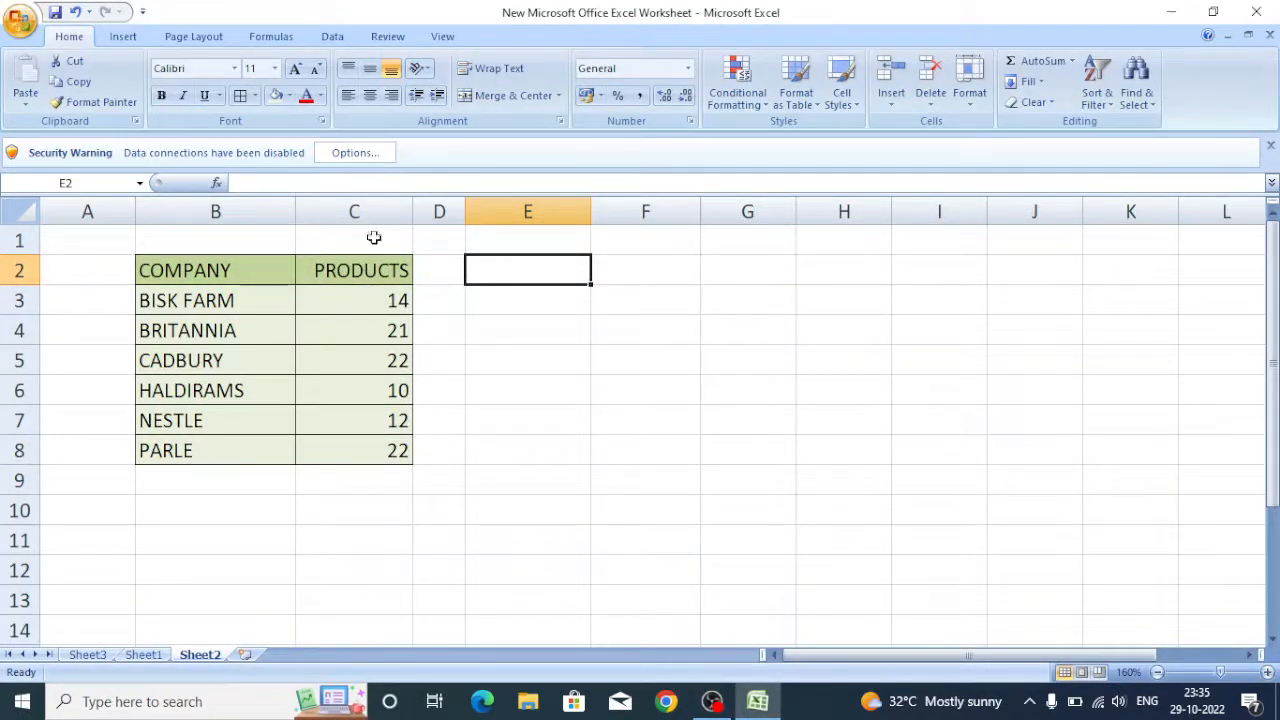
drag(222, 274, 231, 452)
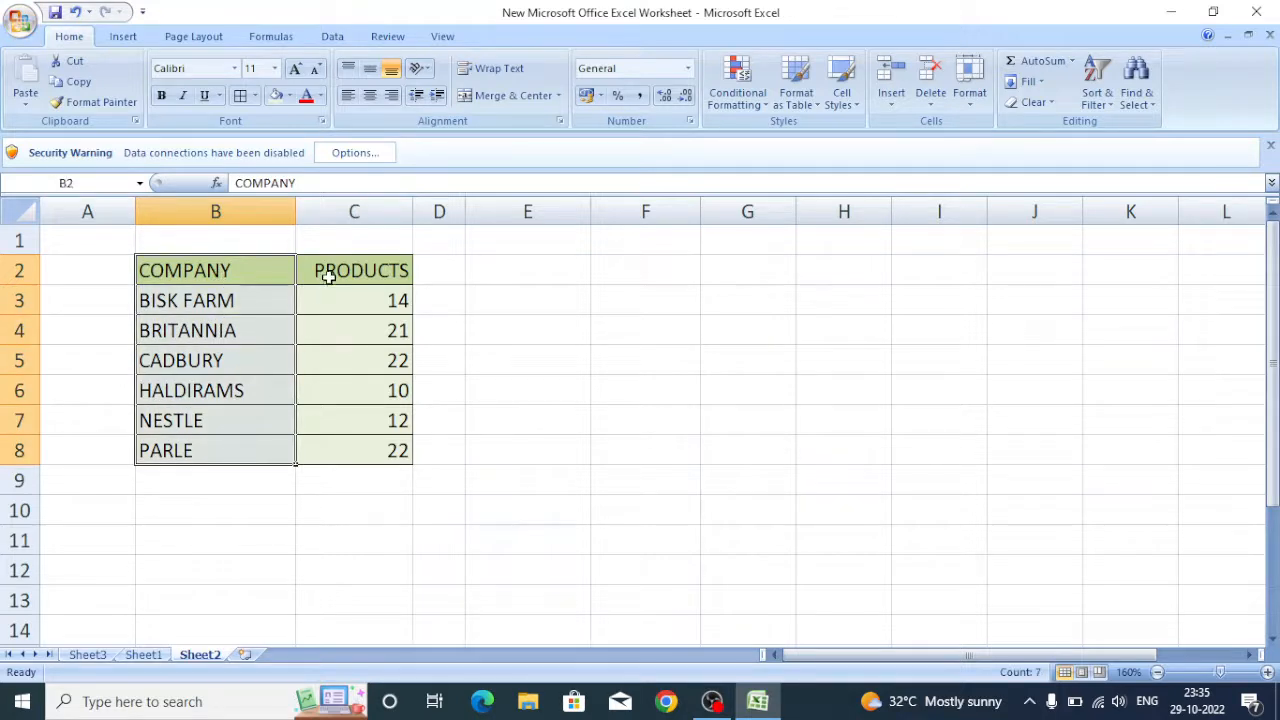
drag(329, 277, 344, 449)
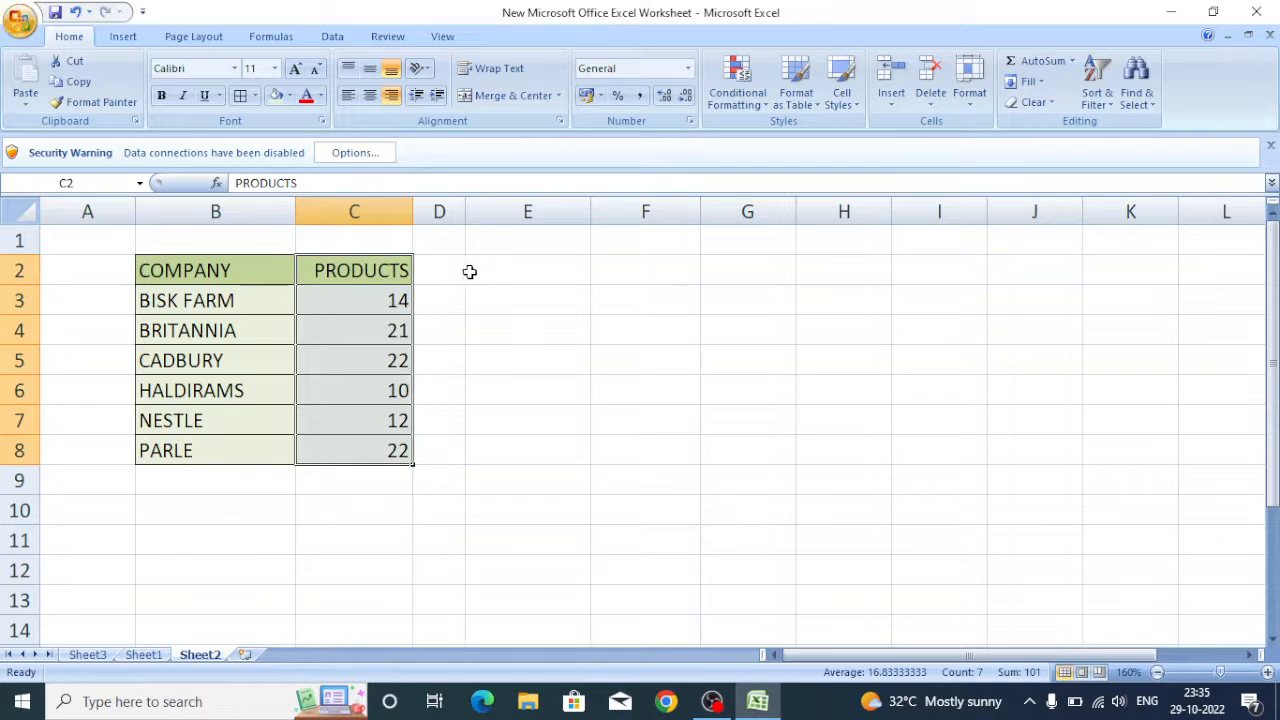
drag(260, 270, 348, 445)
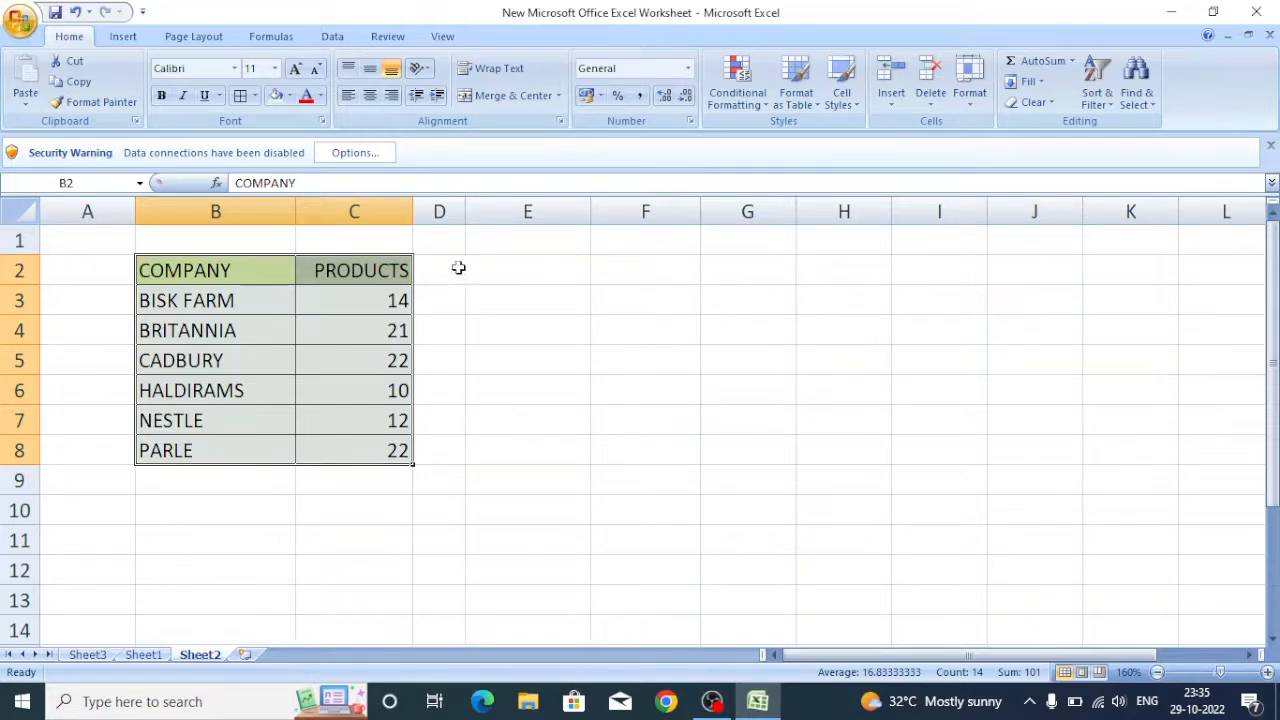
drag(466, 208, 499, 207)
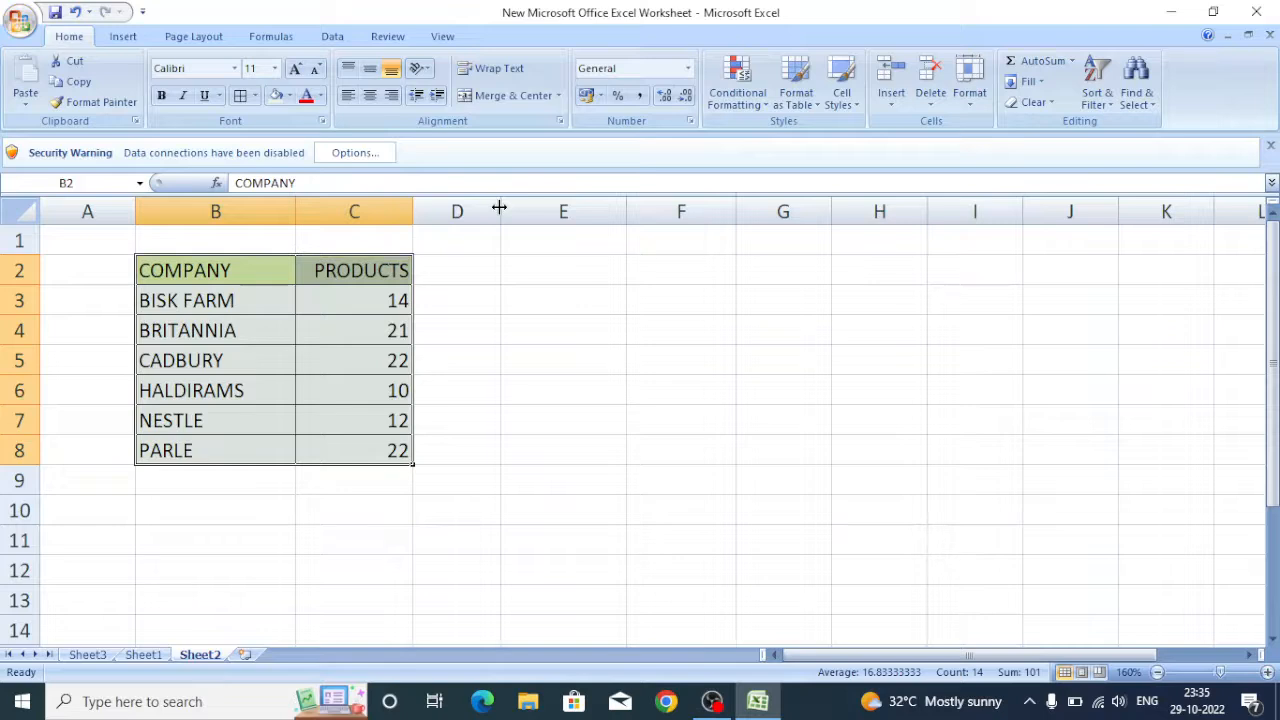
click(475, 268)
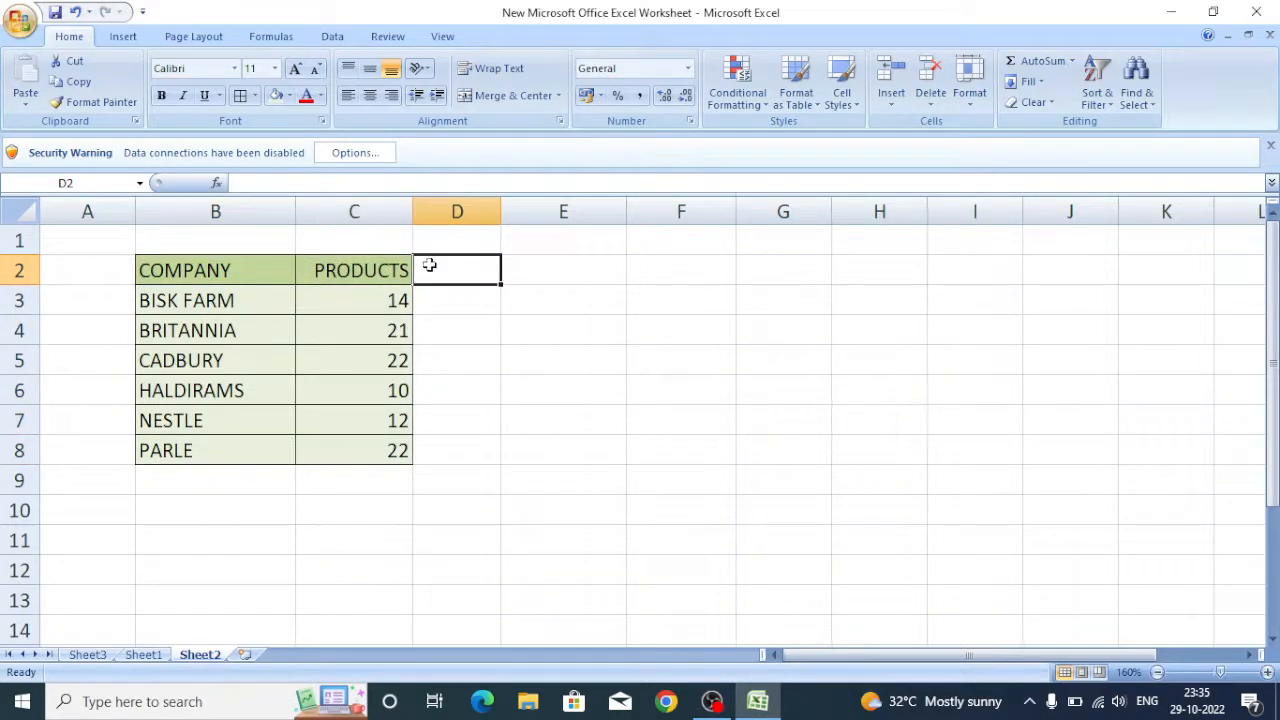
Create a column chart of the COMPANY and PRODUCTS data in B2:C8 on a new chart sheet.
drag(259, 269, 340, 449)
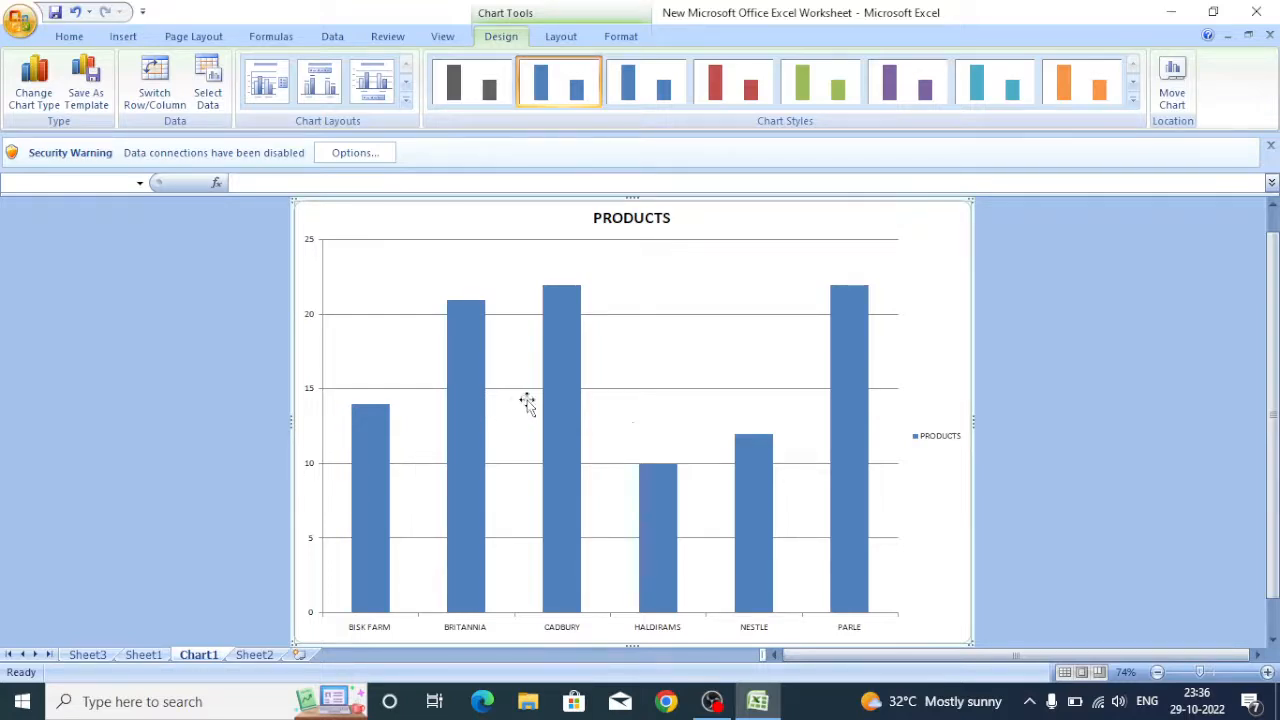
mouse_move(855, 407)
mouse_move(560, 293)
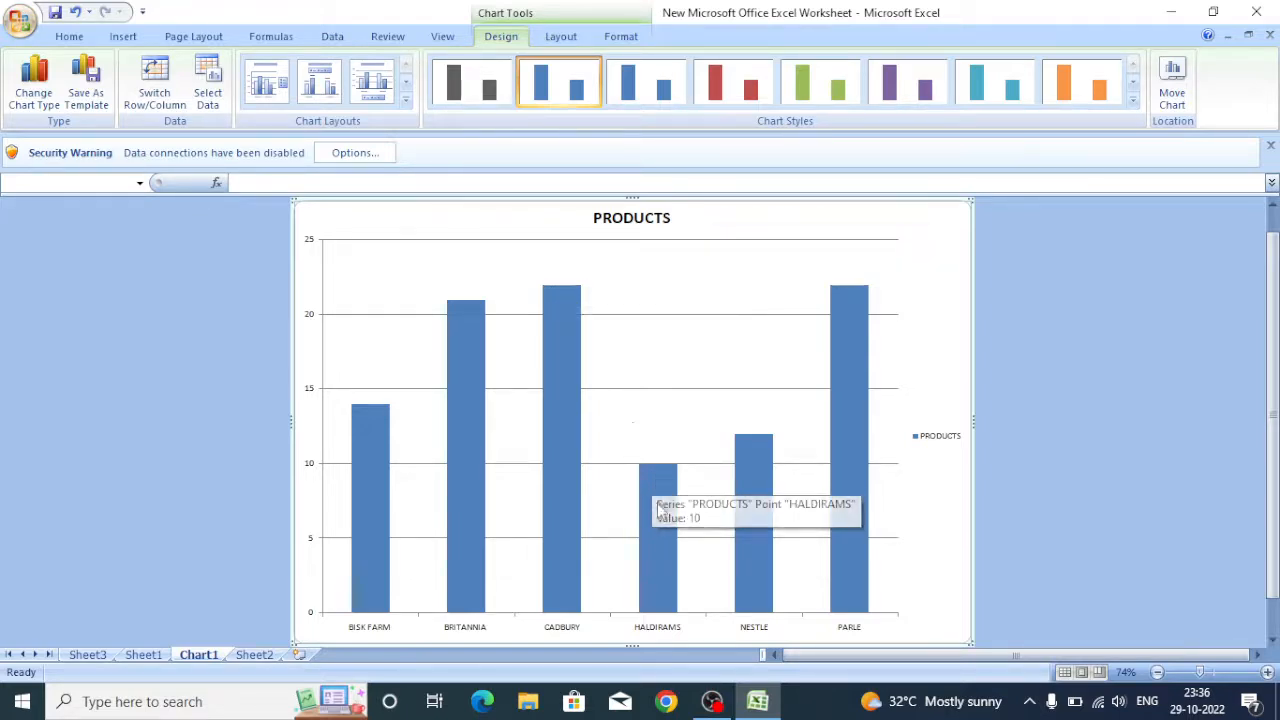
Add data labels to the PRODUCTS series in the chart.
click(848, 436)
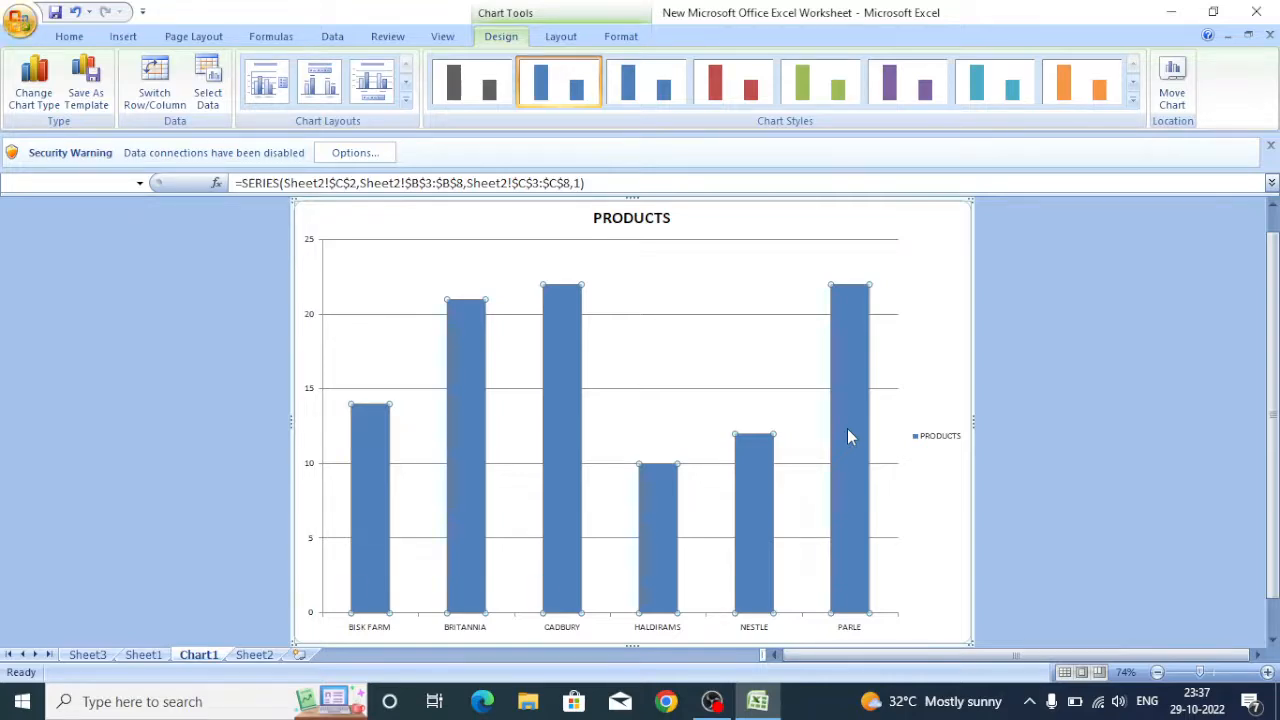
right_click(848, 436)
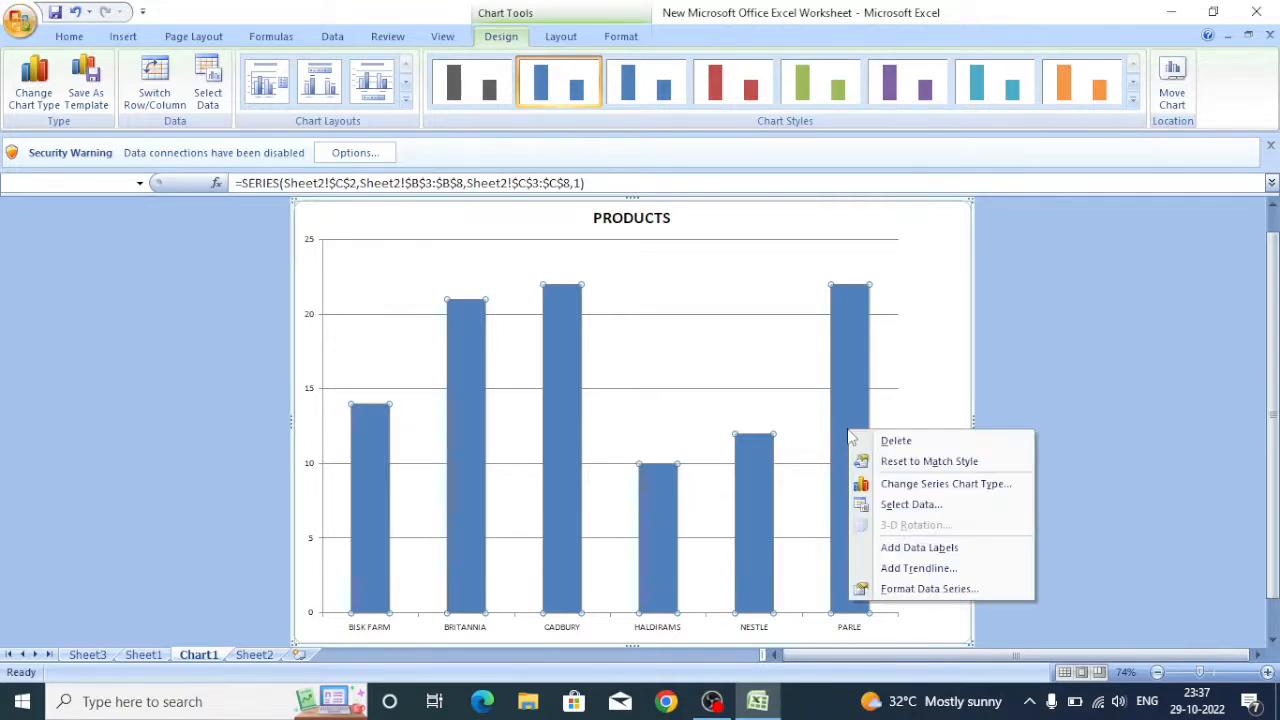
click(912, 550)
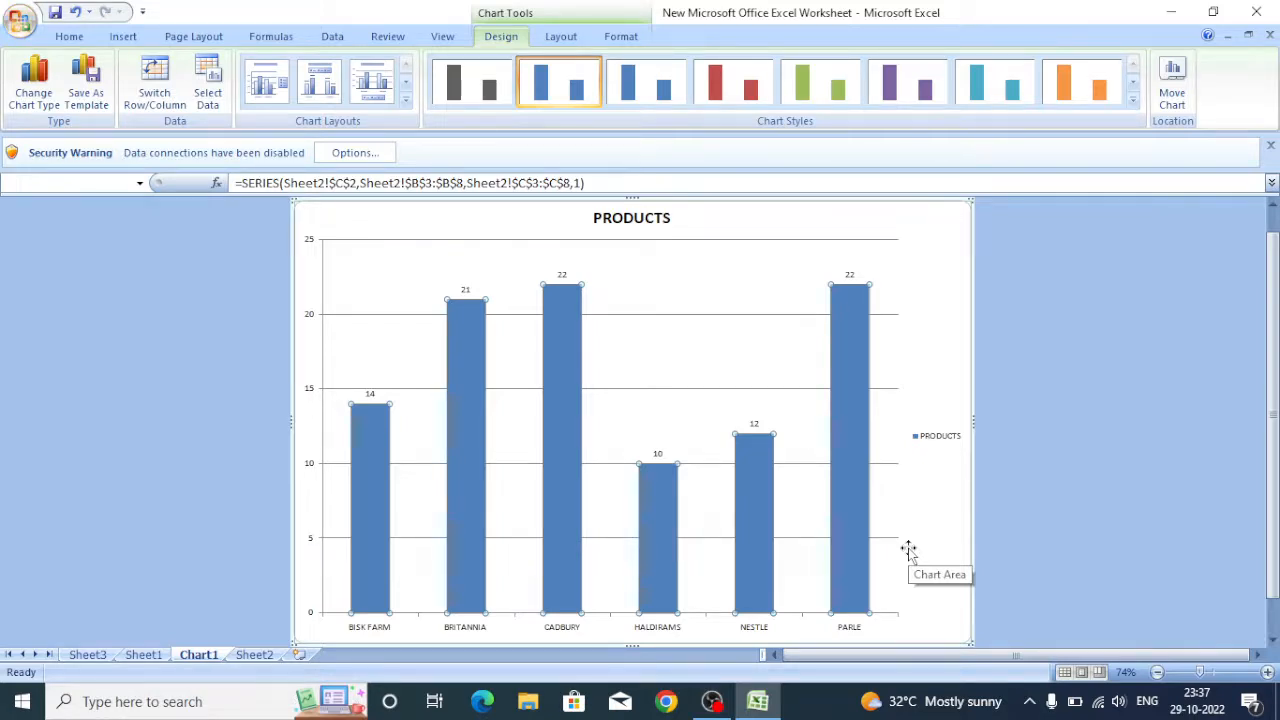
Apply the red column chart style to the chart.
scroll(888, 505, up, 5)
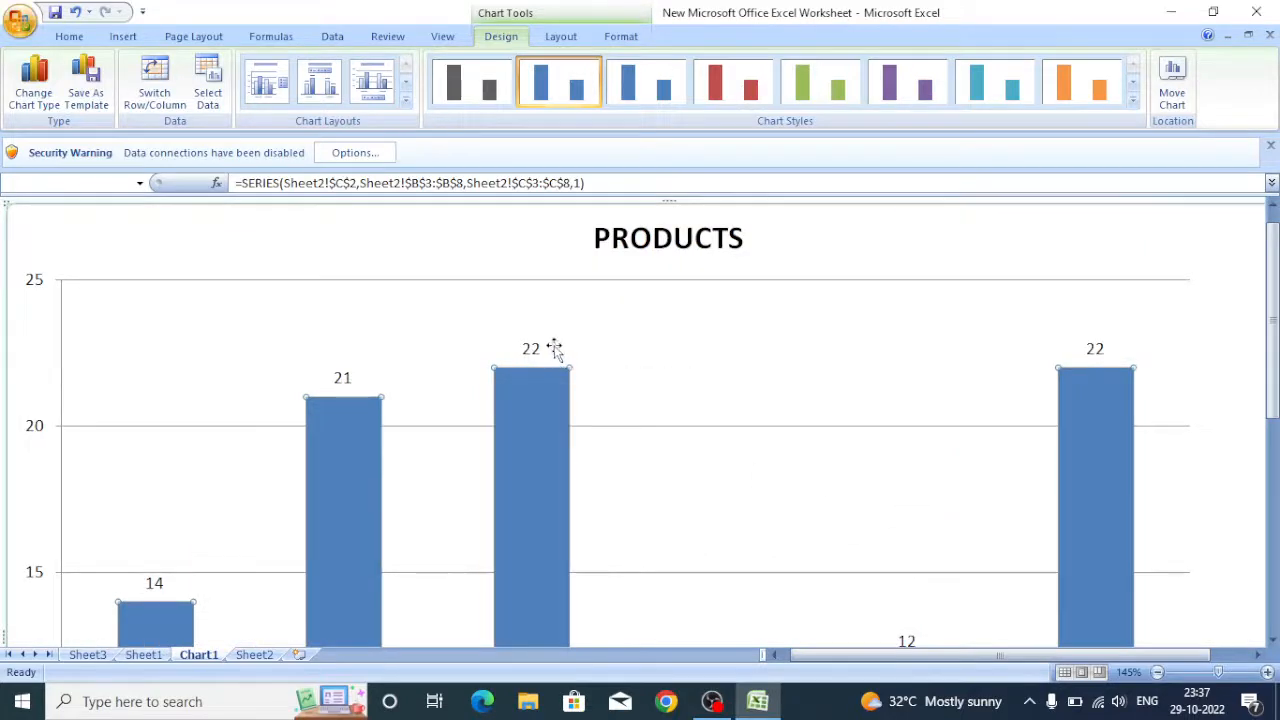
scroll(580, 370, down, 4)
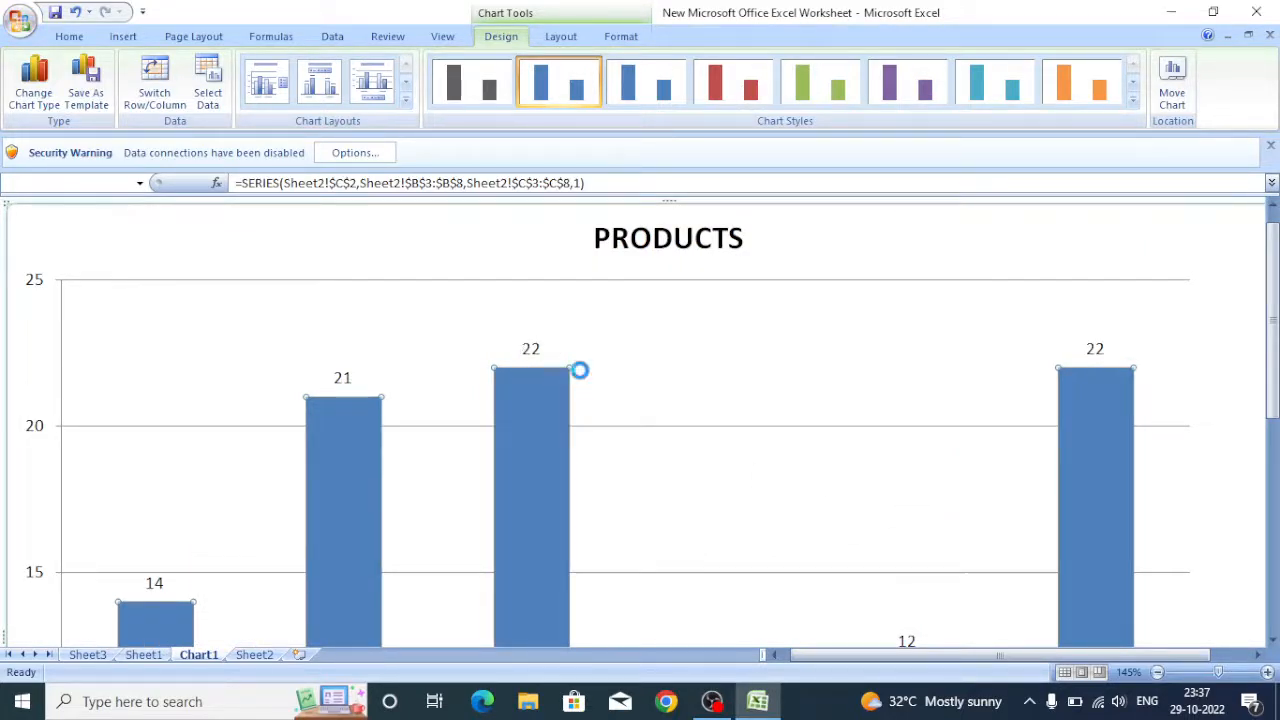
scroll(582, 378, down, 1)
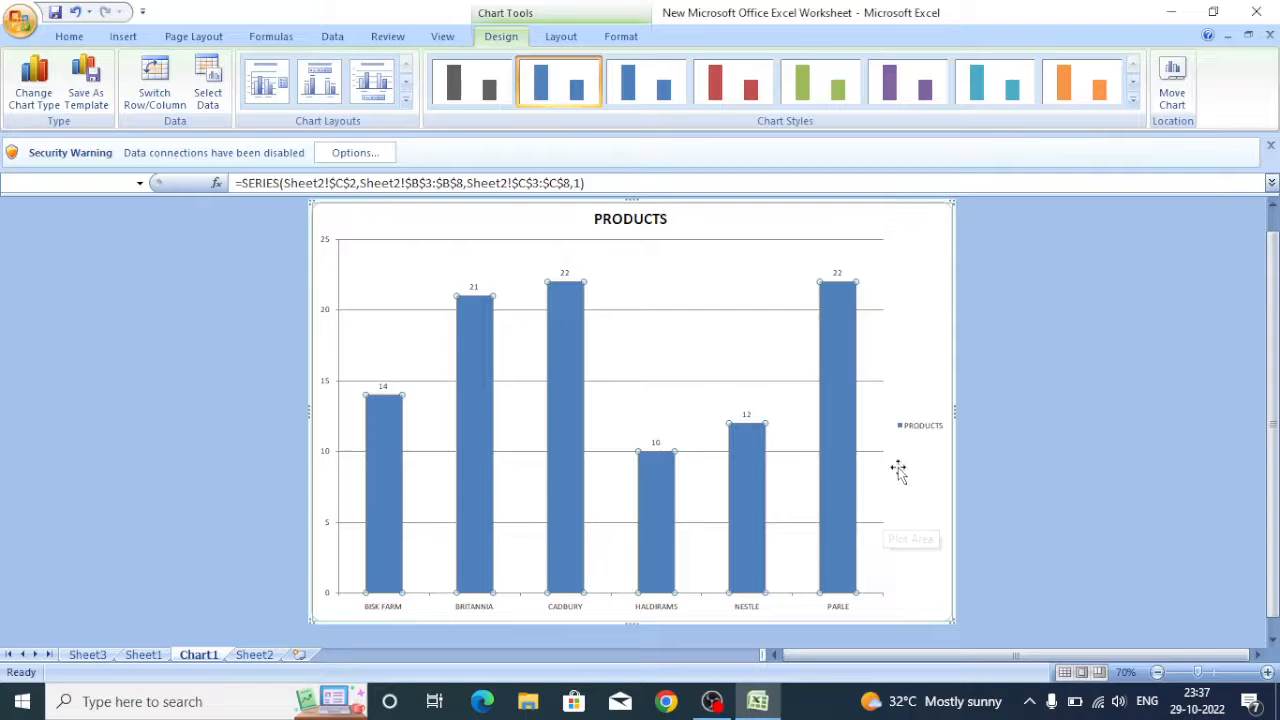
mouse_move(847, 395)
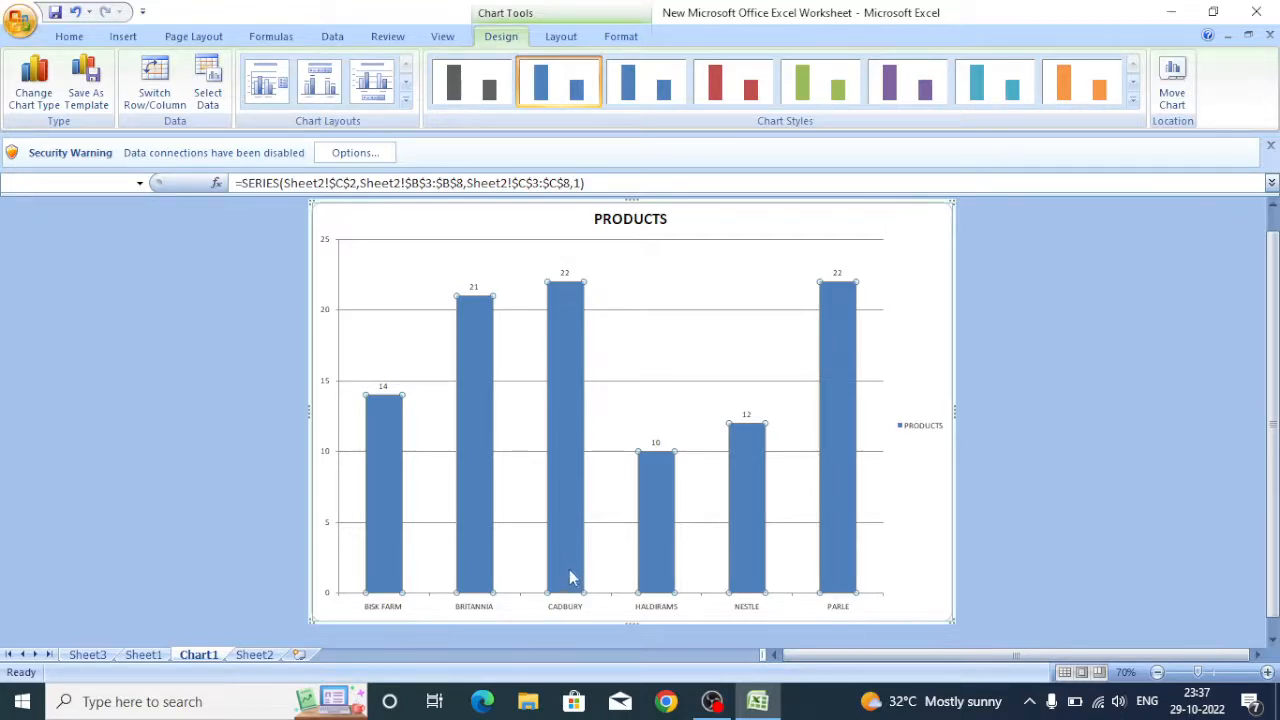
mouse_move(563, 526)
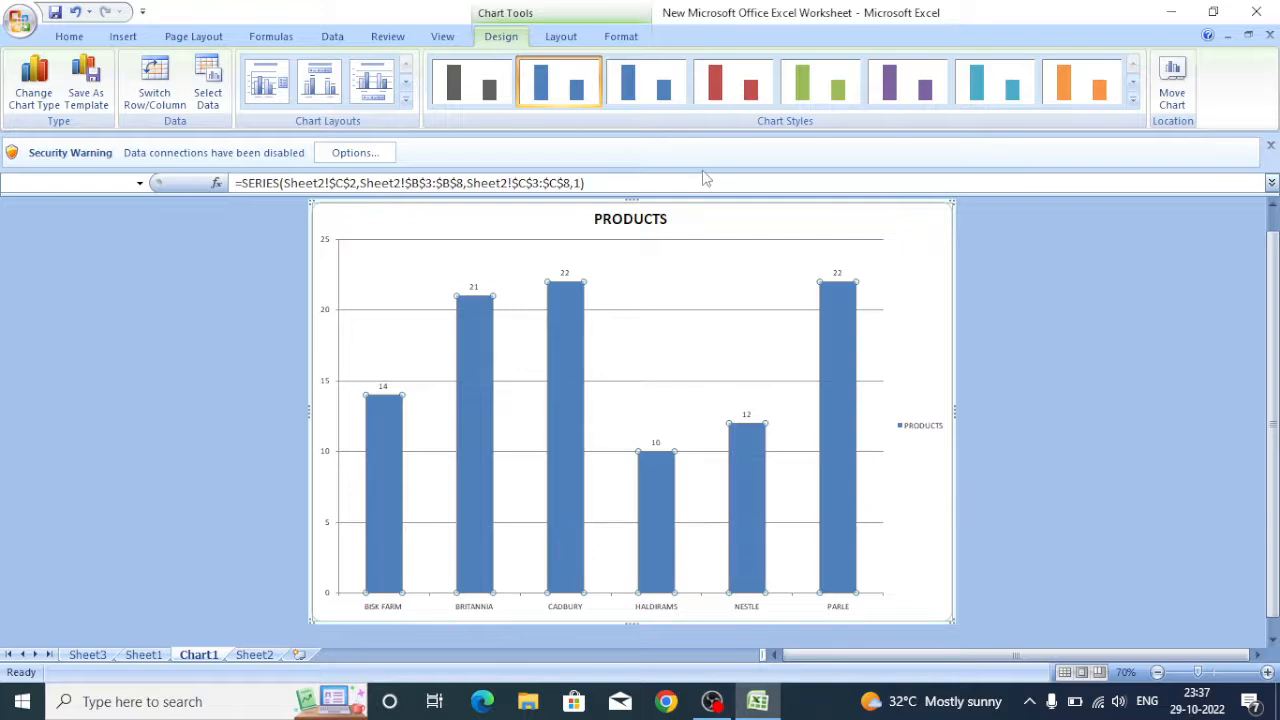
click(988, 92)
click(1062, 89)
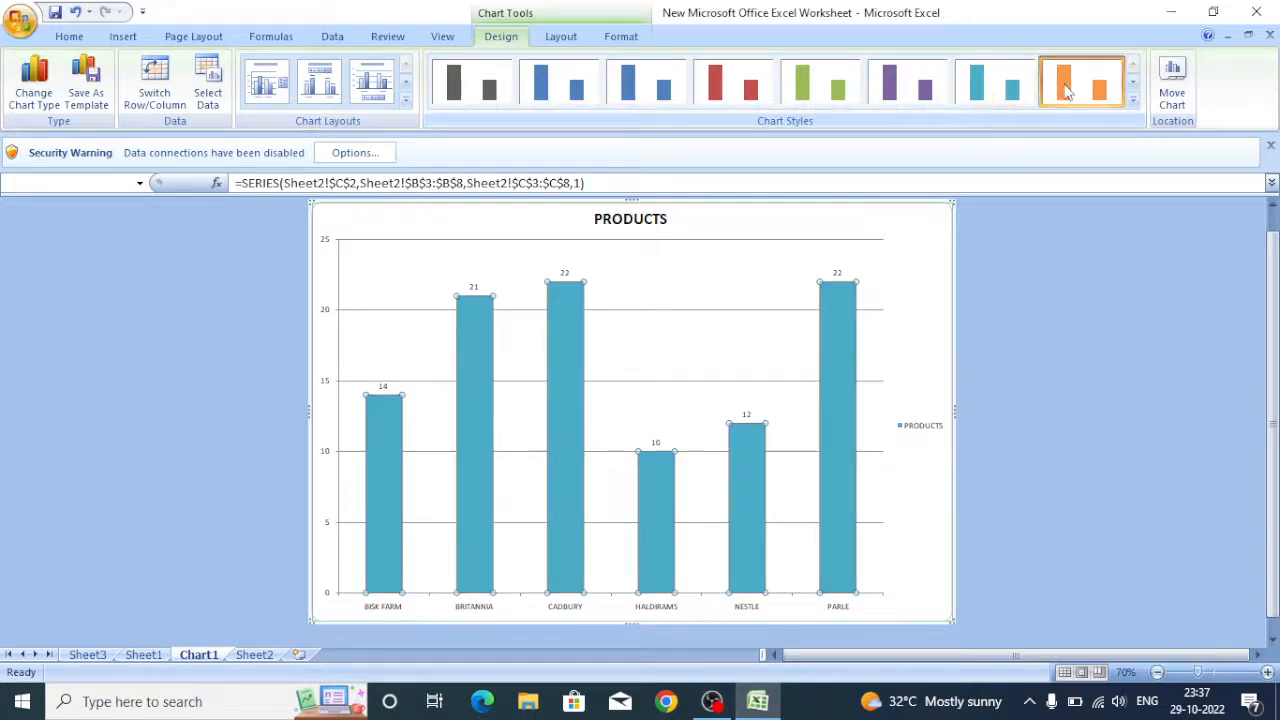
click(724, 92)
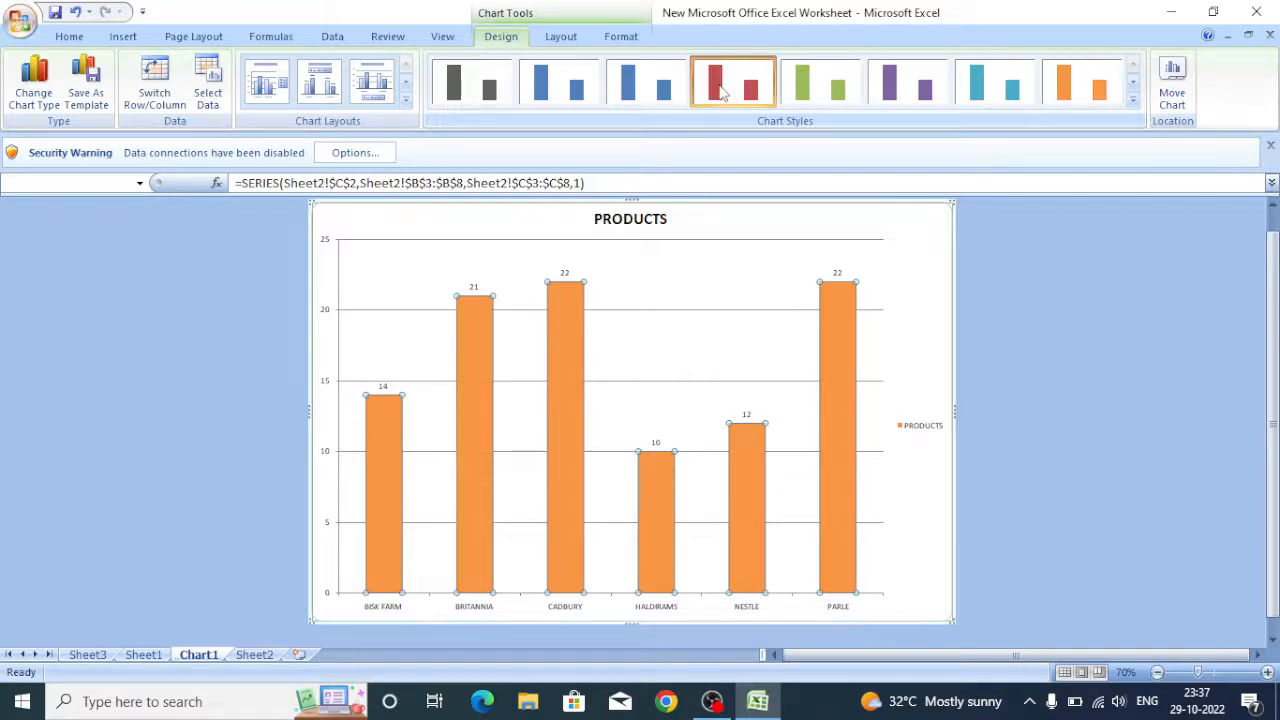
click(910, 270)
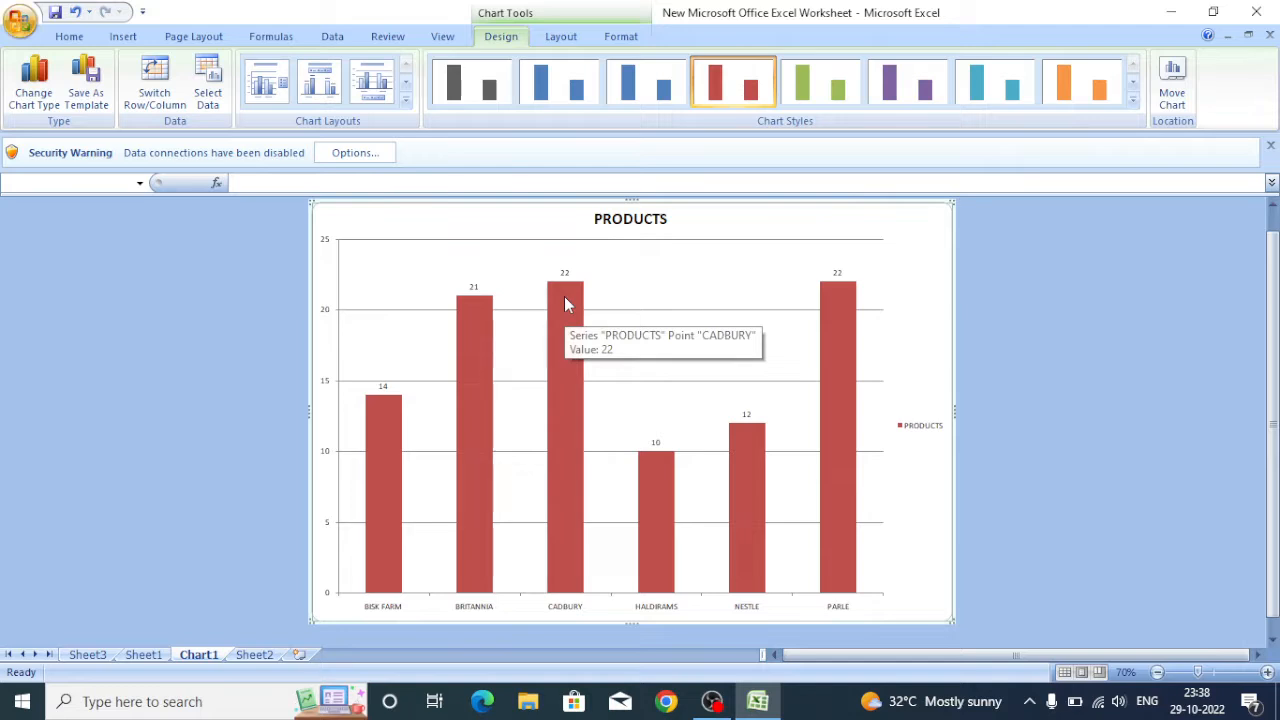
Give the CADBURY column's data label a solid light orange fill.
click(565, 463)
click(565, 463)
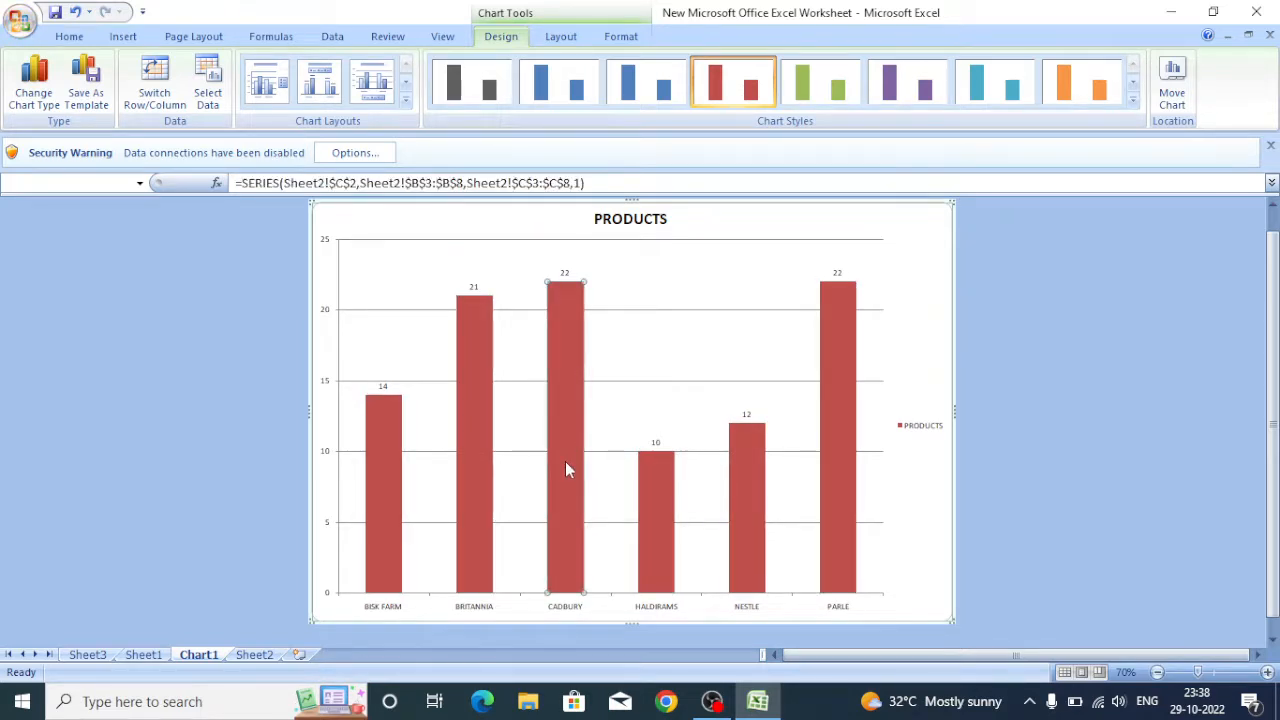
right_click(560, 349)
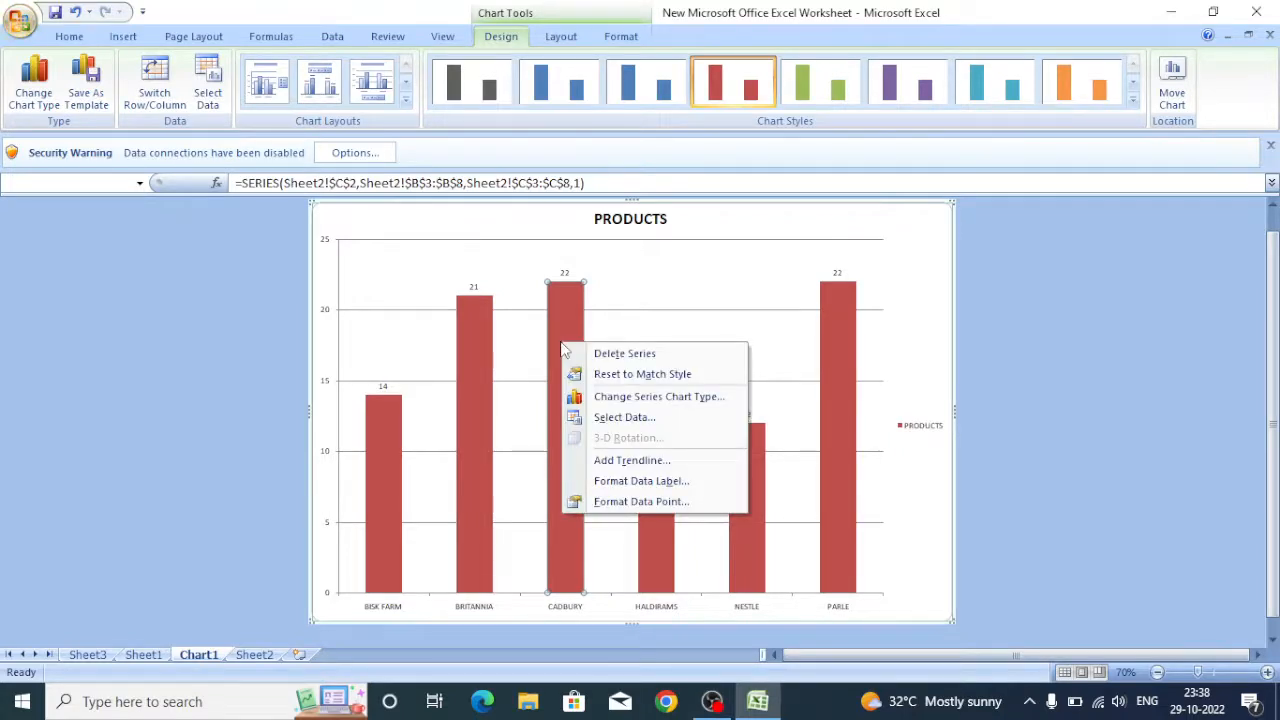
click(622, 482)
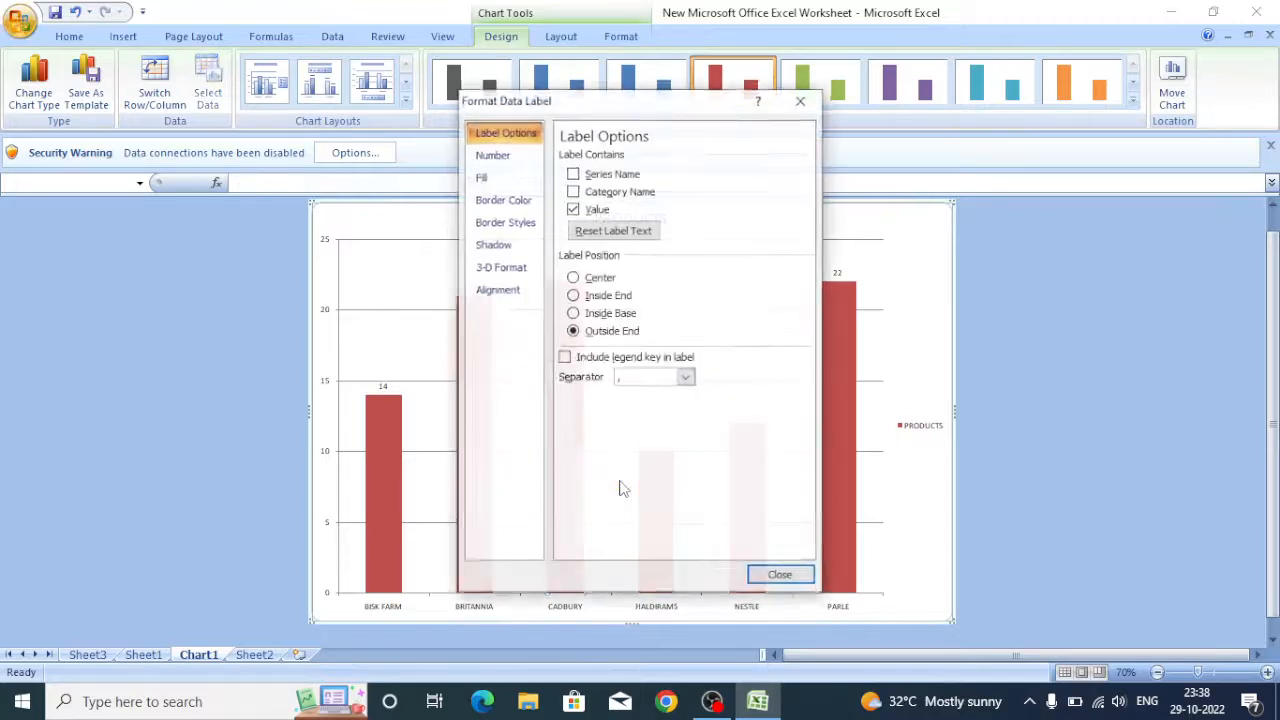
drag(584, 107, 823, 125)
click(750, 197)
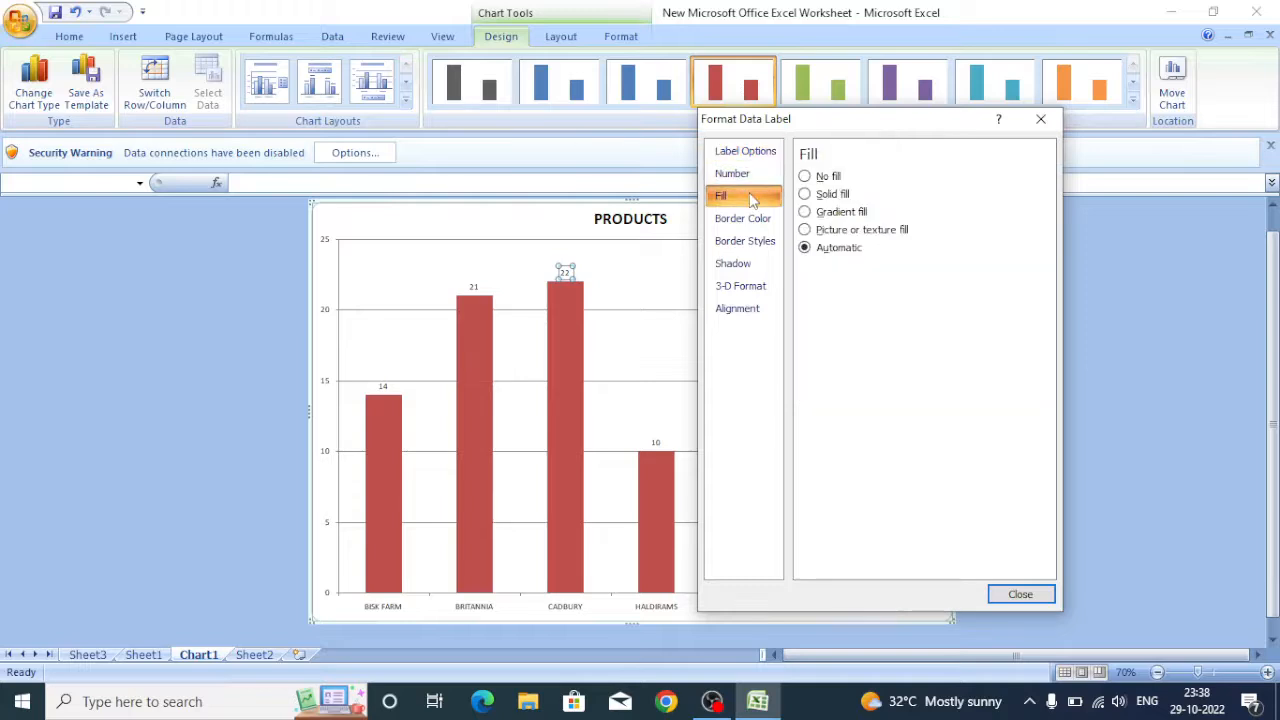
click(818, 177)
click(821, 196)
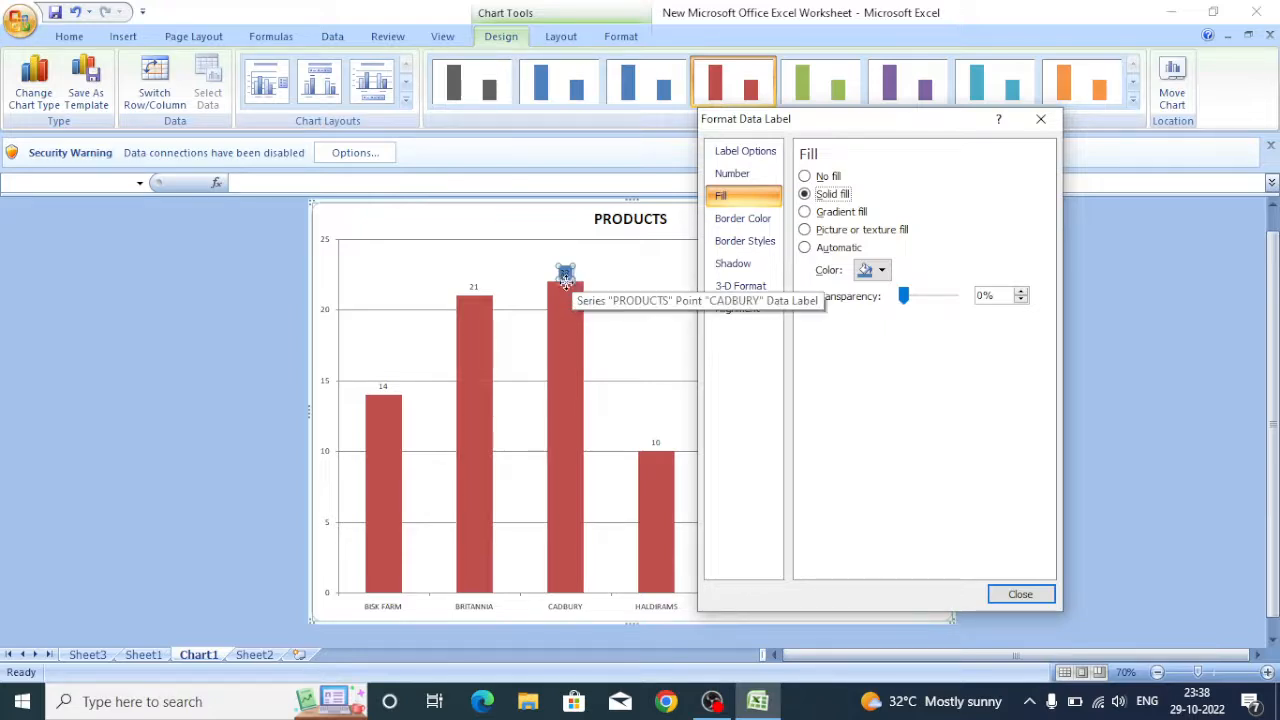
click(881, 271)
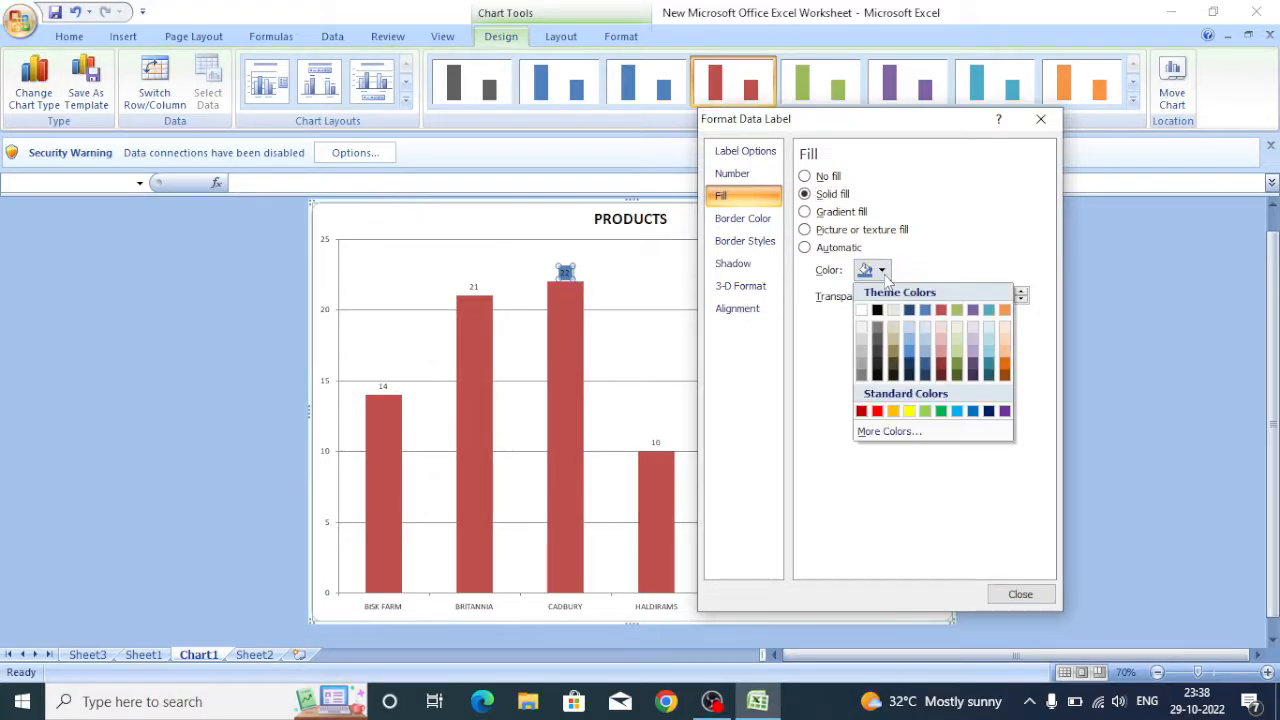
click(1005, 358)
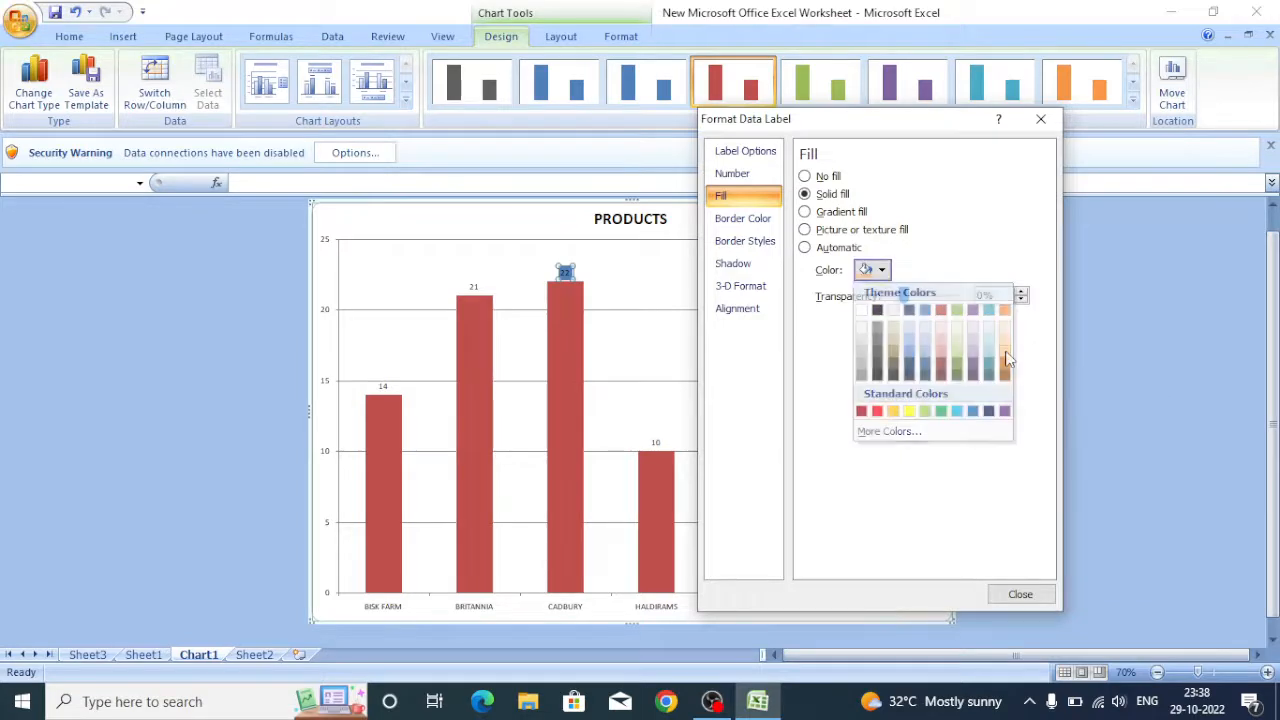
click(1046, 592)
Fill the CADBURY column with a solid light green colour.
click(573, 336)
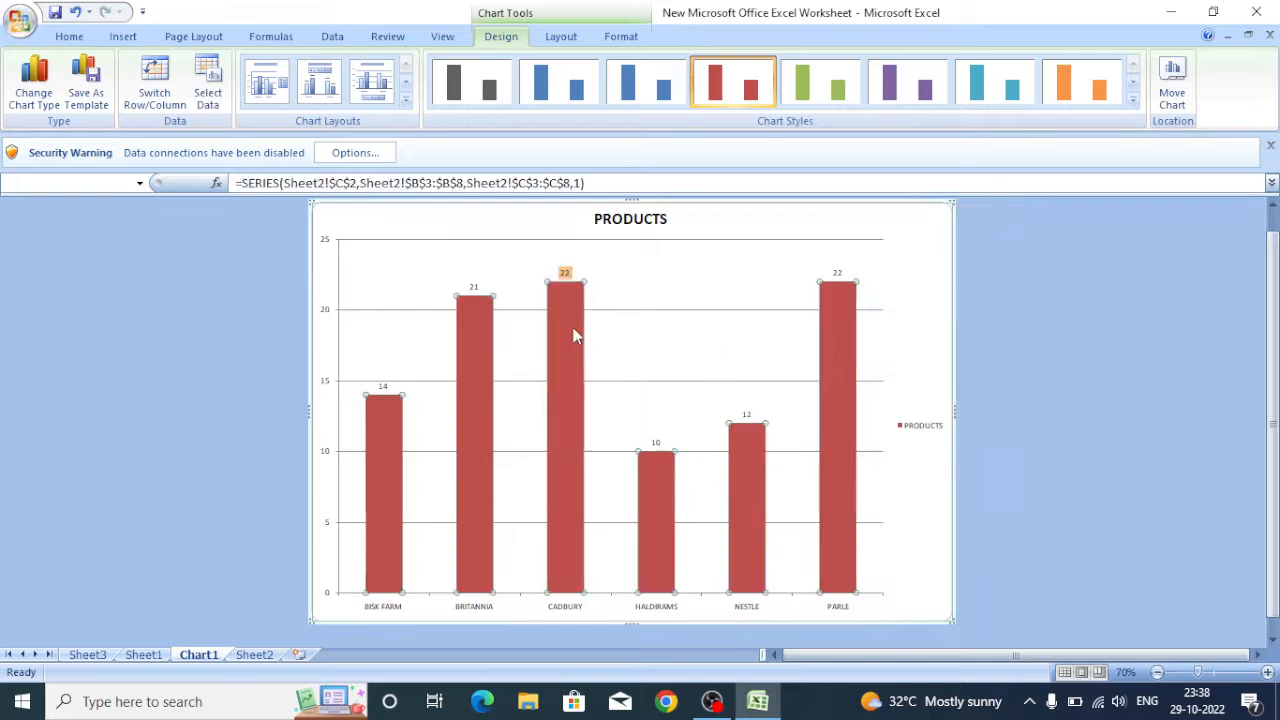
right_click(574, 335)
click(569, 310)
right_click(568, 309)
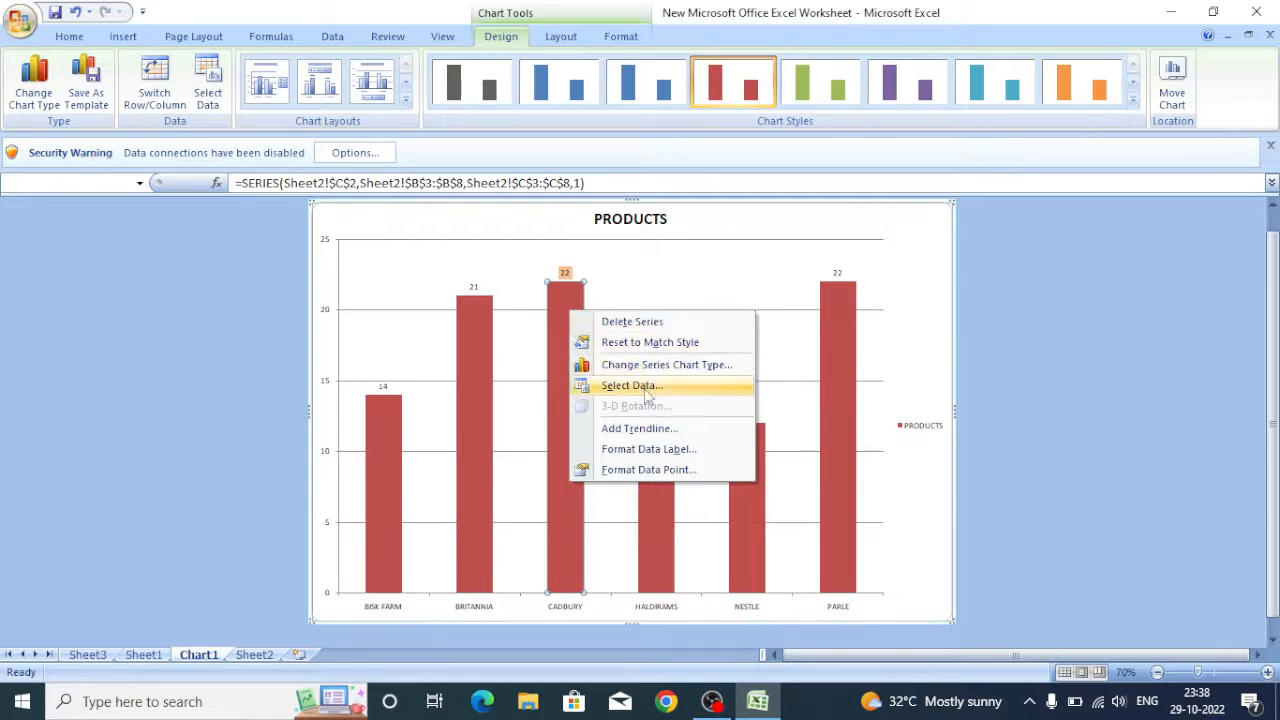
click(656, 470)
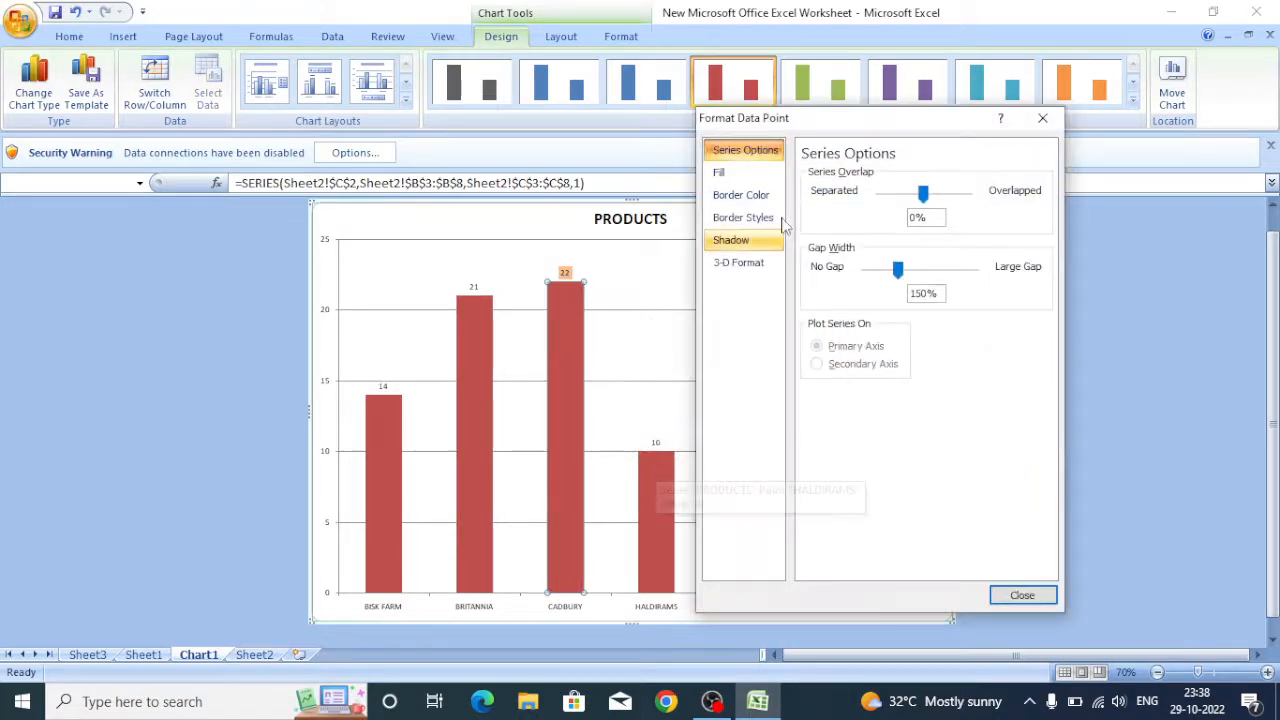
click(742, 172)
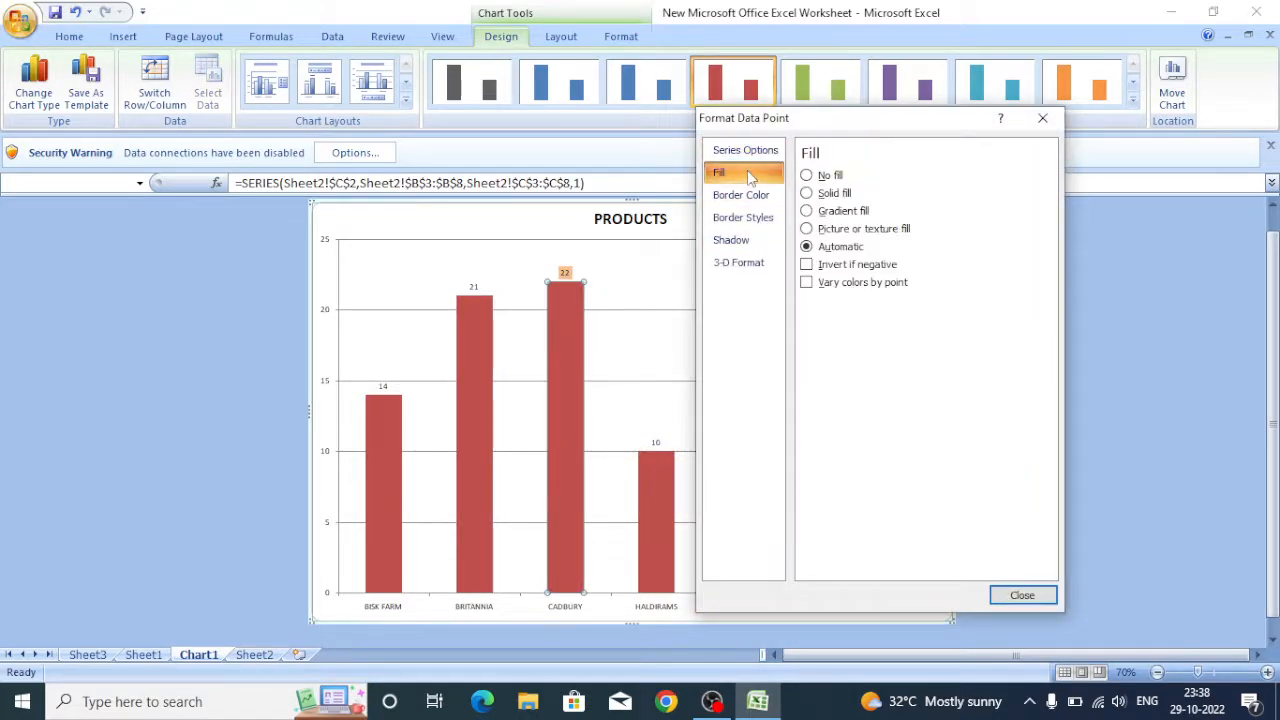
click(821, 195)
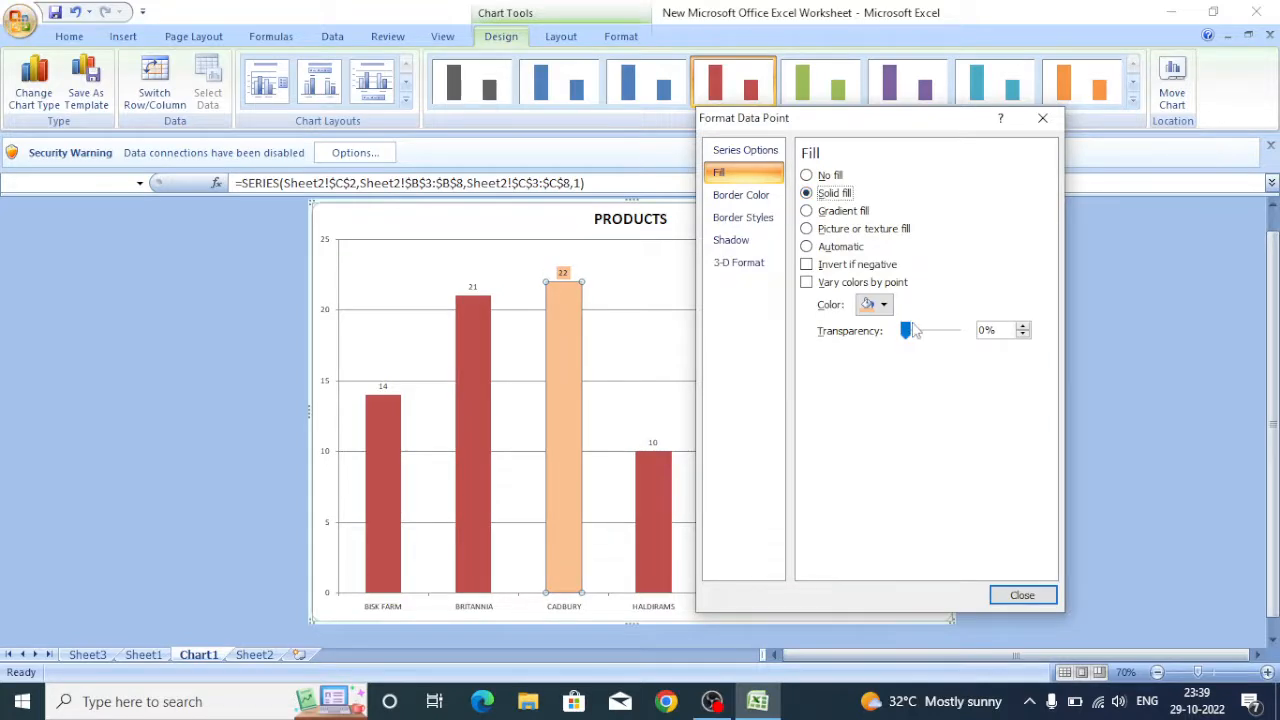
click(884, 305)
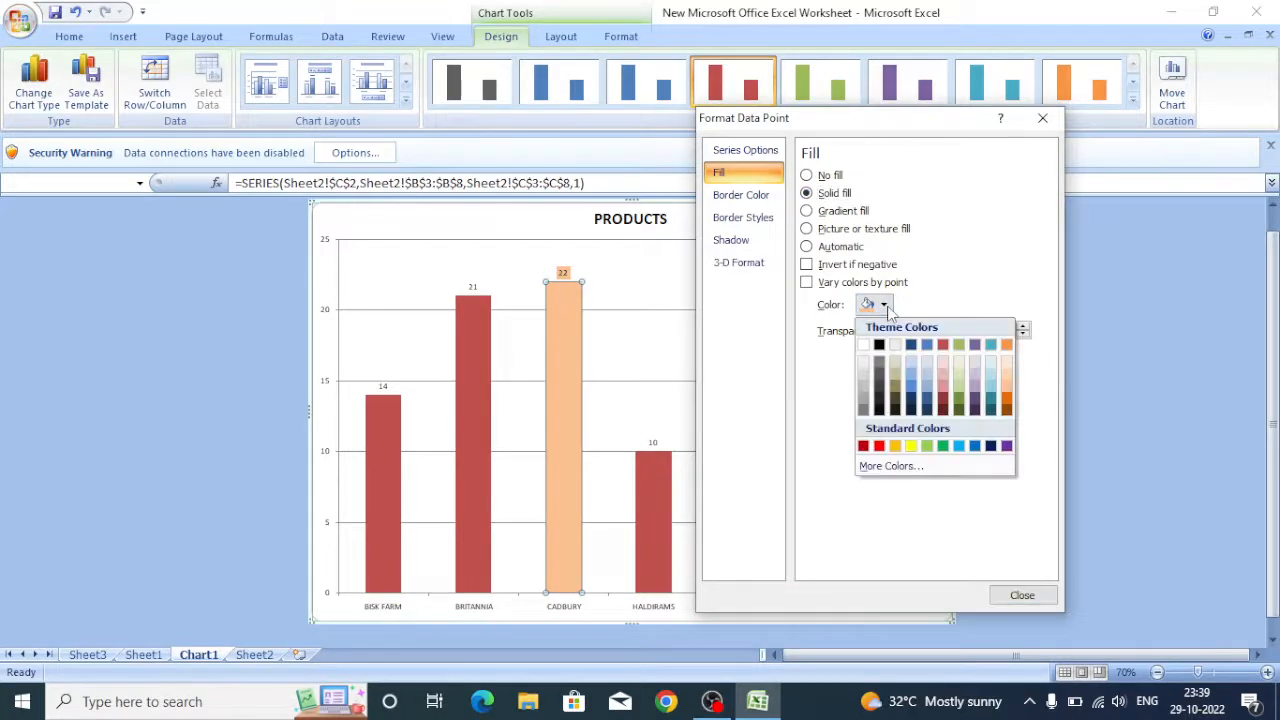
click(960, 390)
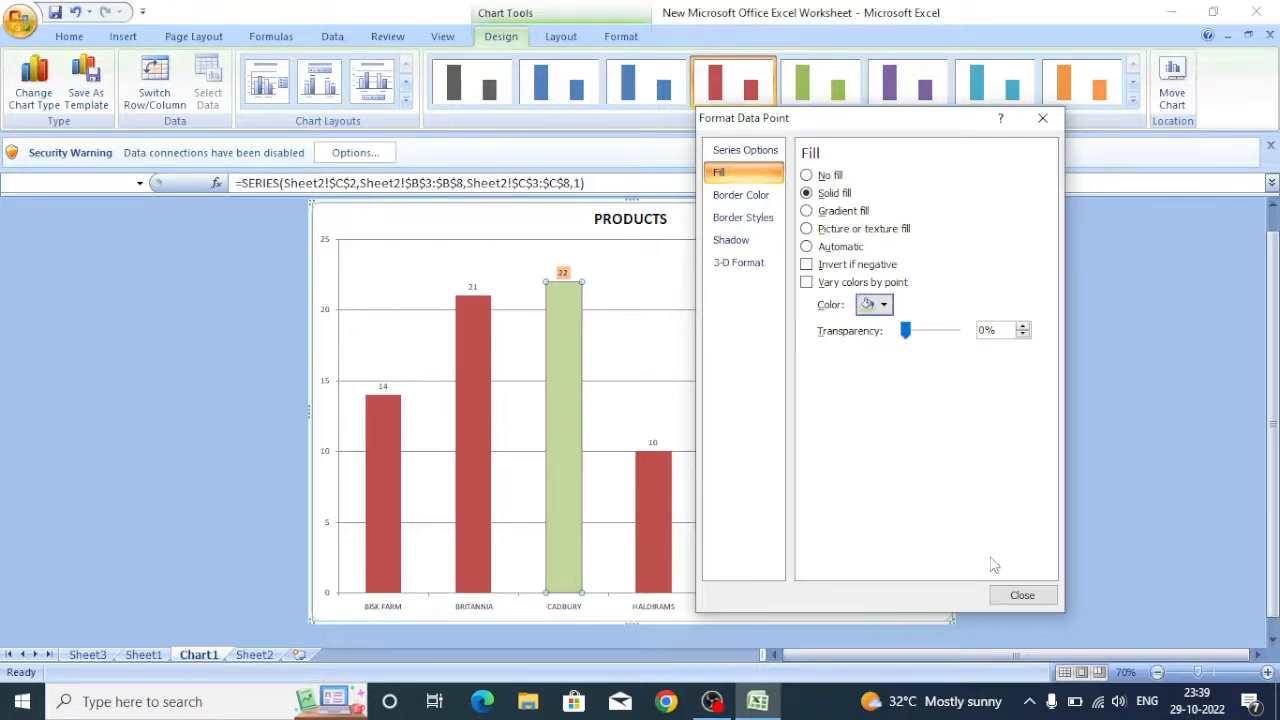
click(1016, 596)
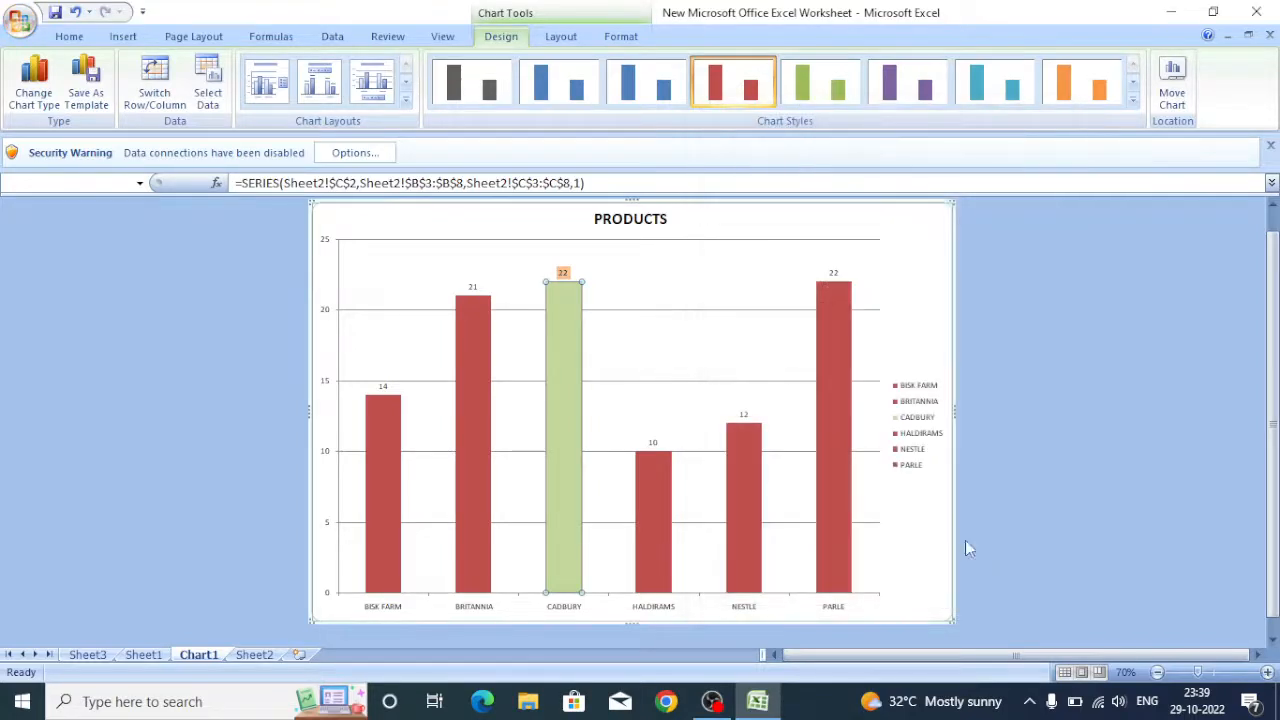
Fill the PARLE column with a solid dark orange colour.
right_click(836, 376)
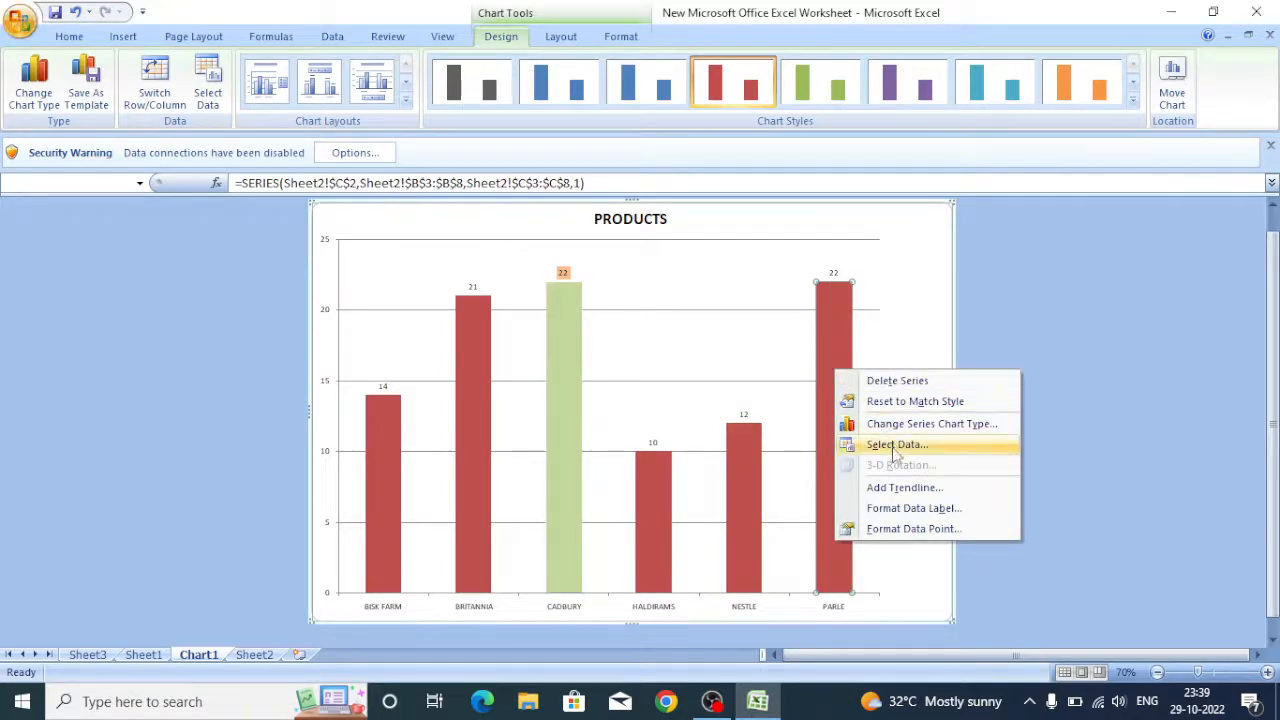
click(914, 528)
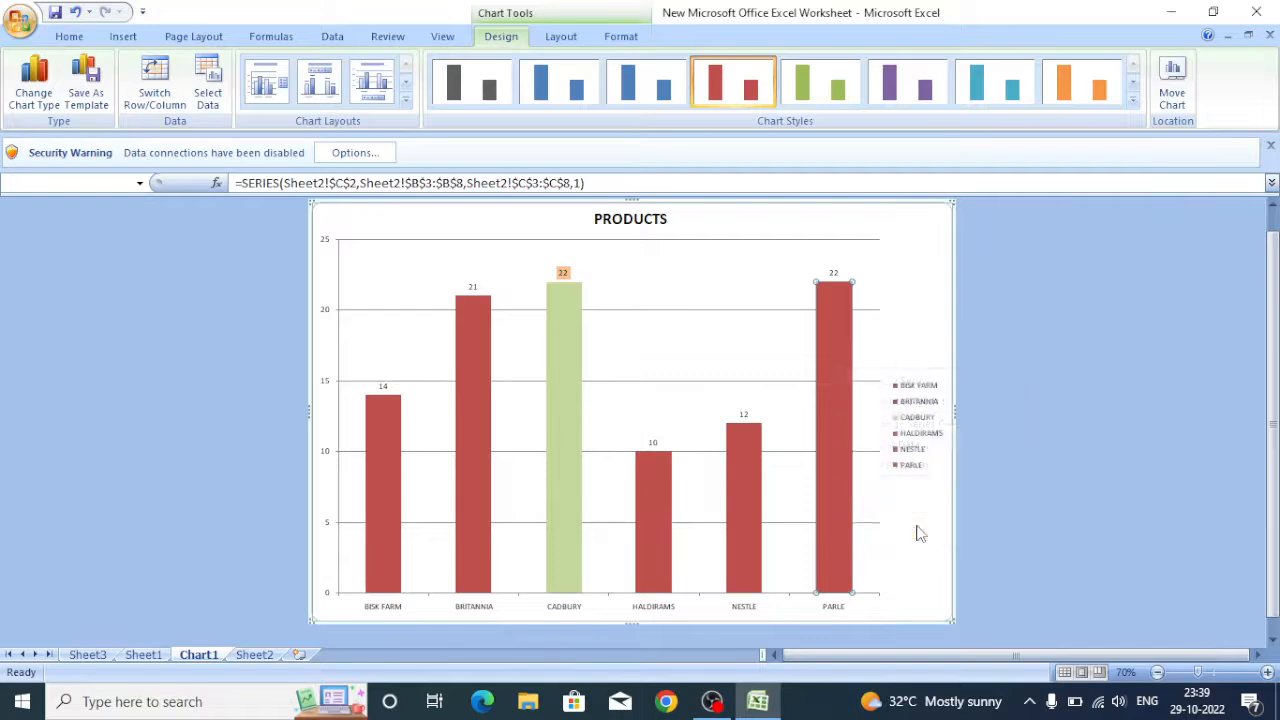
click(745, 173)
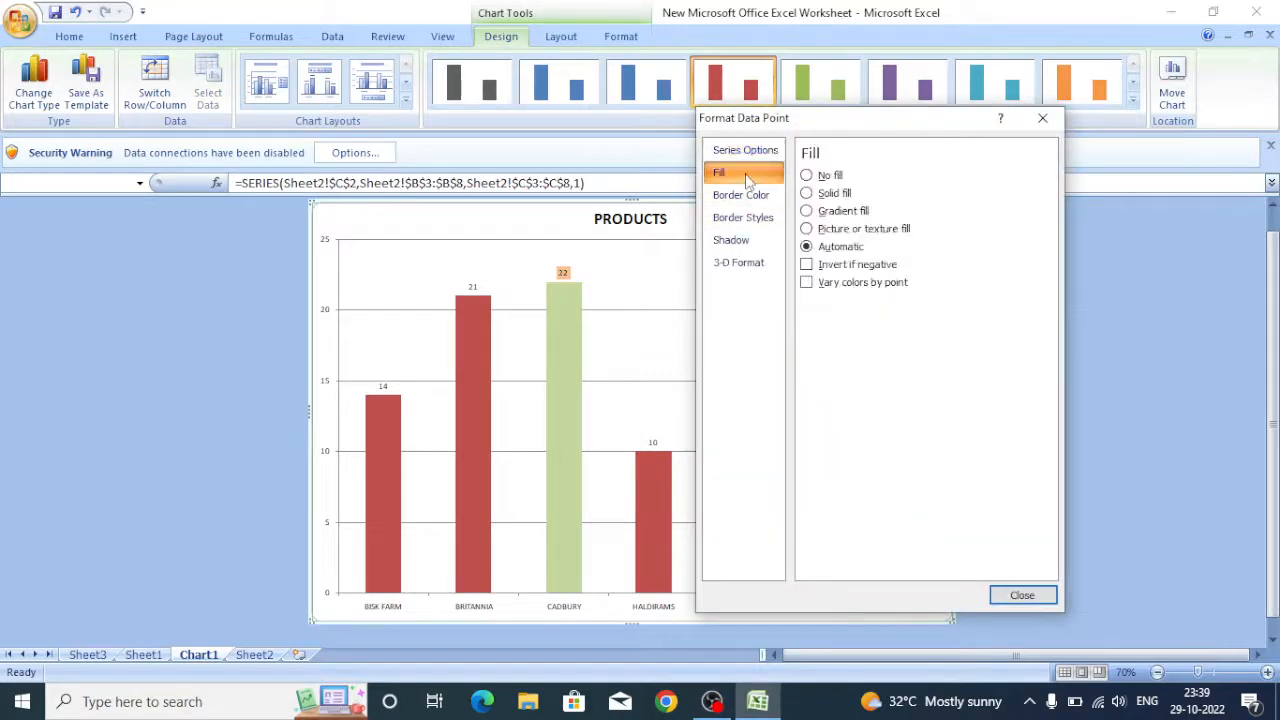
click(828, 195)
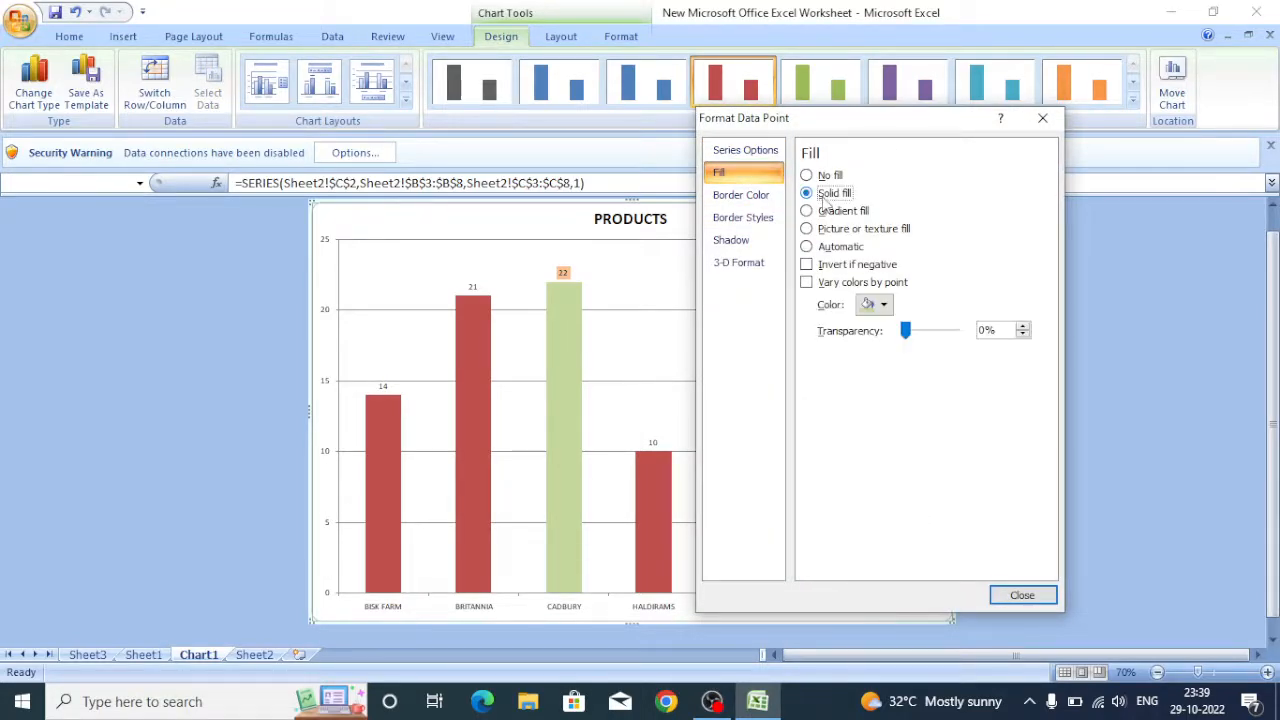
click(884, 305)
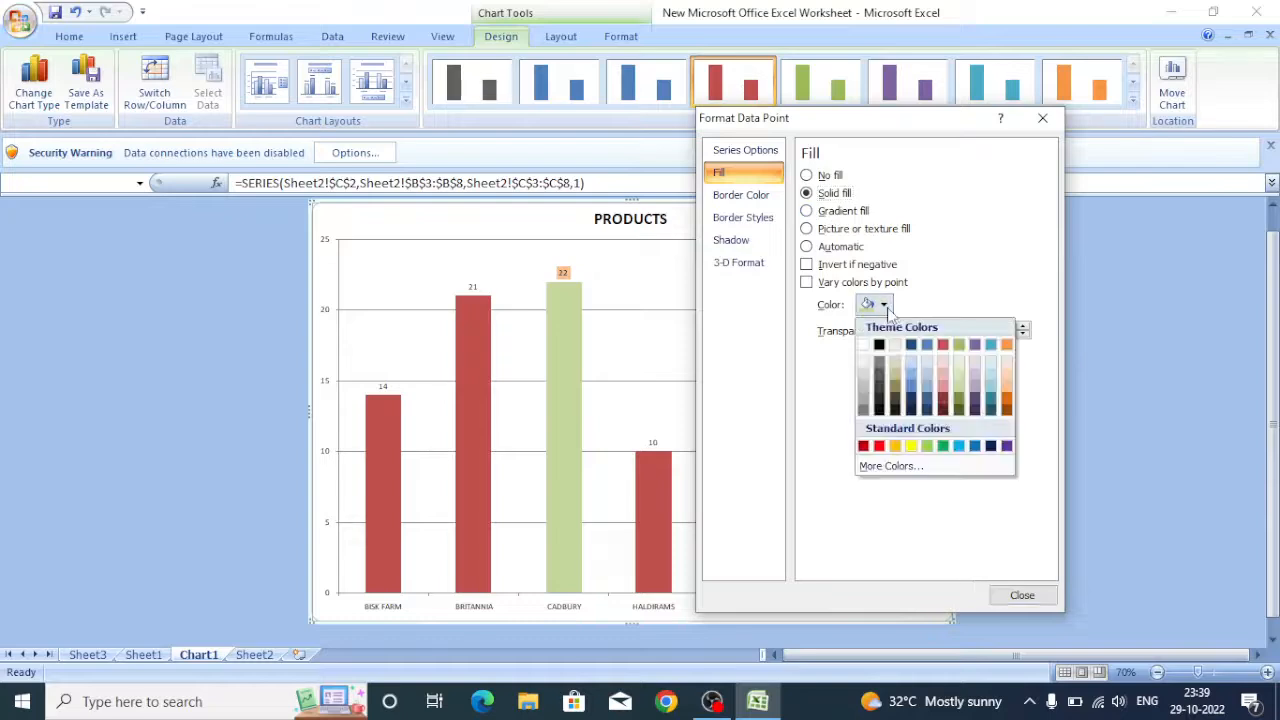
drag(884, 124, 486, 174)
click(488, 351)
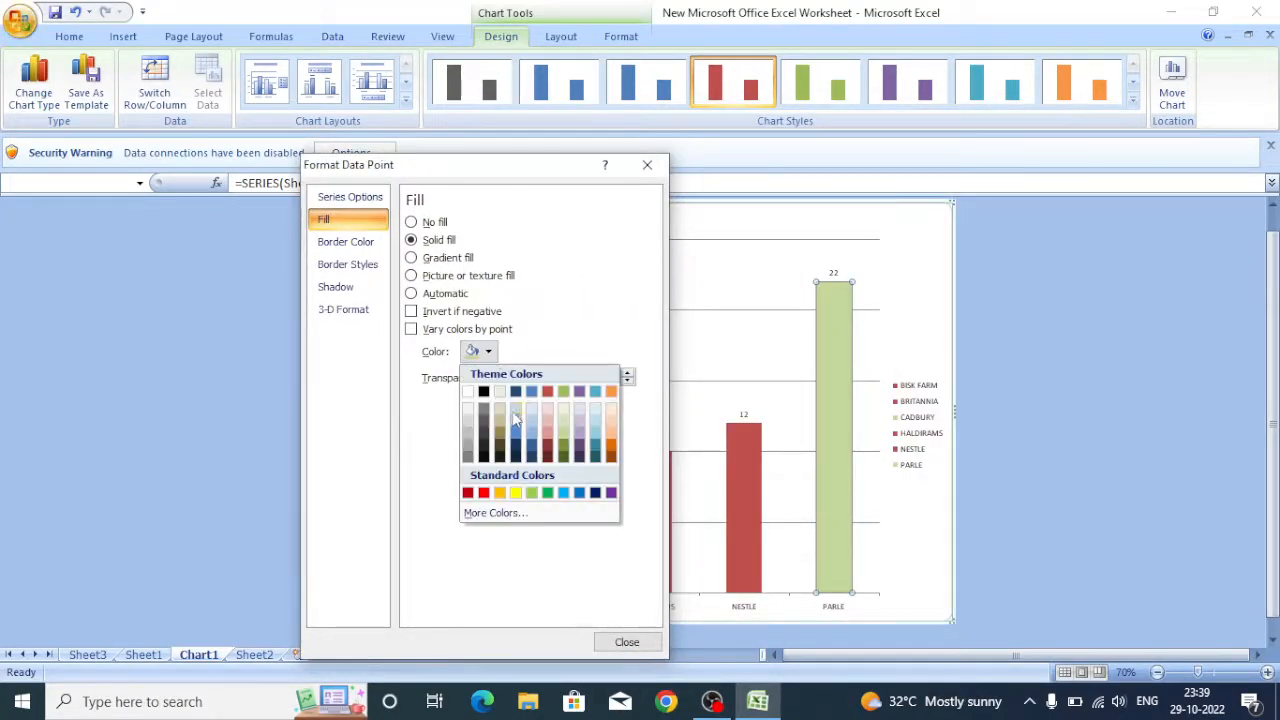
click(611, 451)
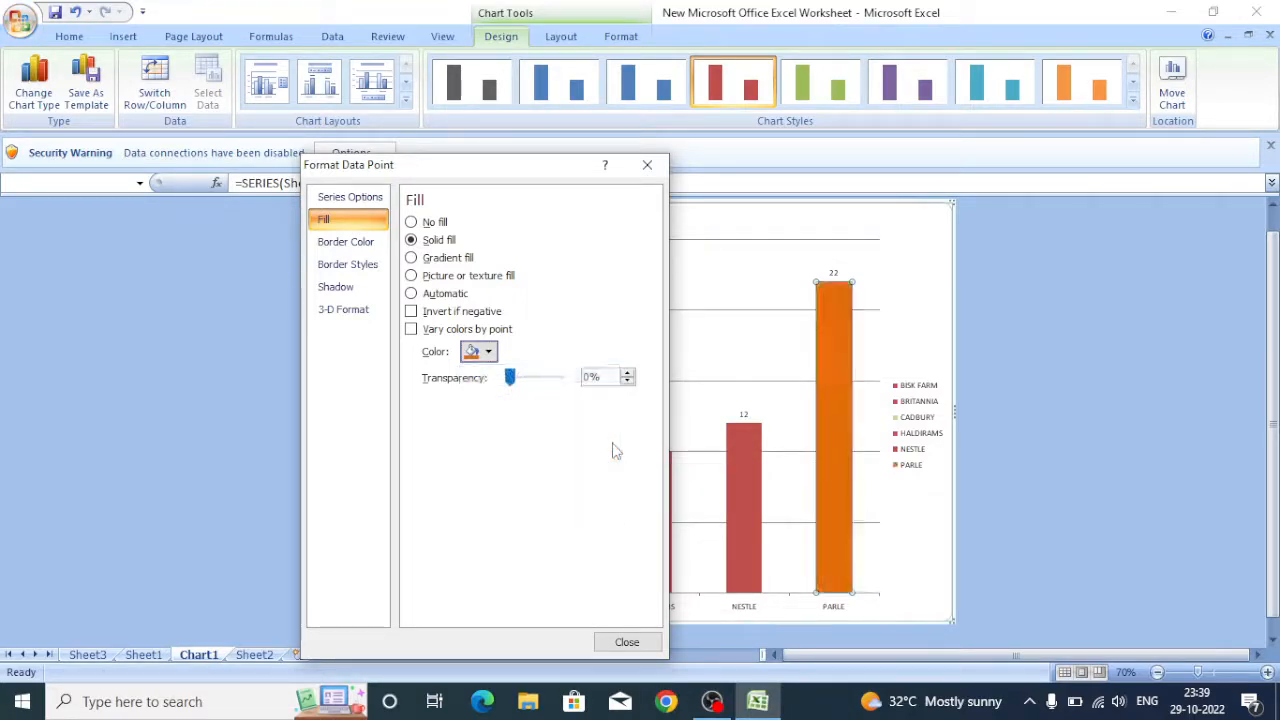
click(626, 642)
click(1077, 460)
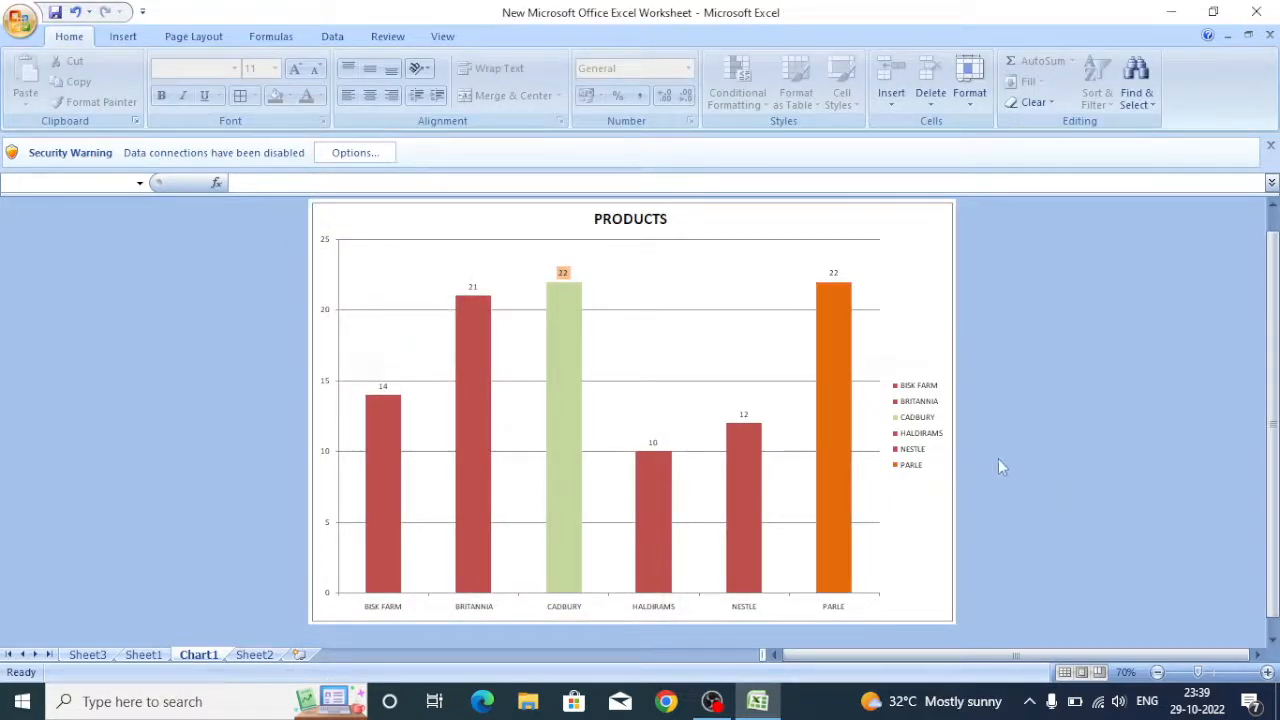
Change the chart type to 100% Stacked Cylinder.
click(558, 382)
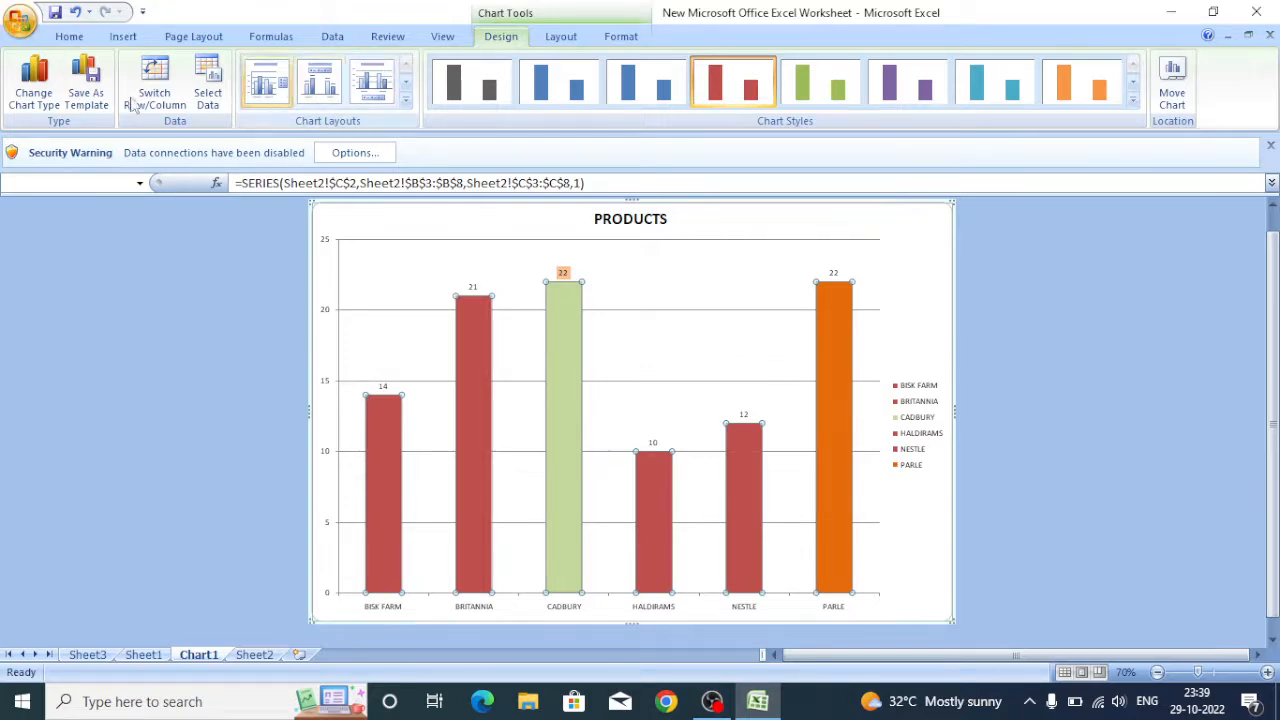
click(36, 80)
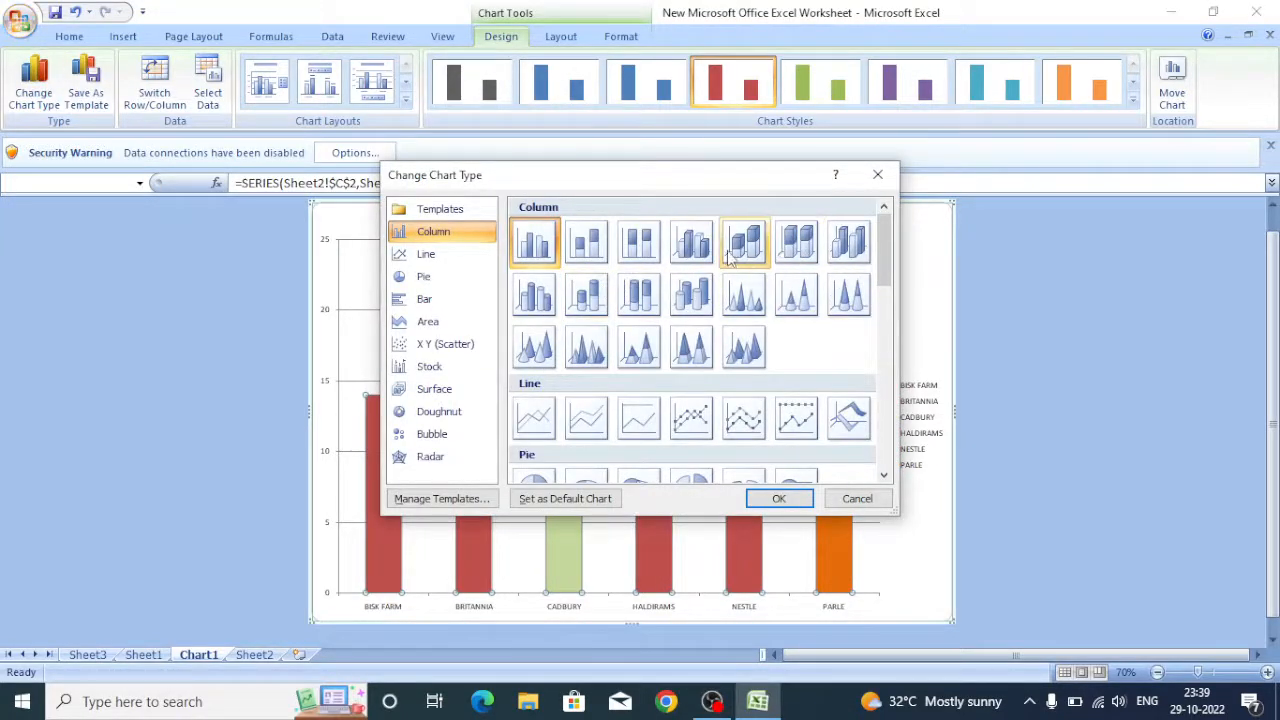
click(642, 300)
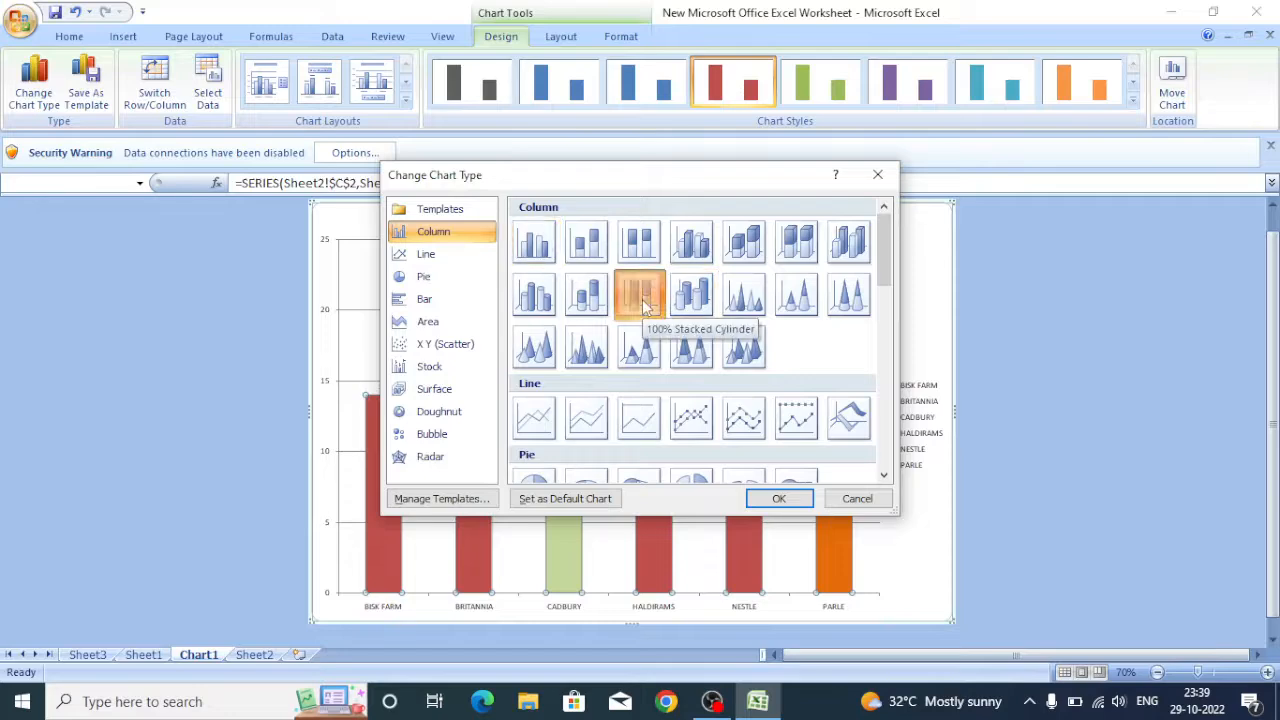
click(779, 497)
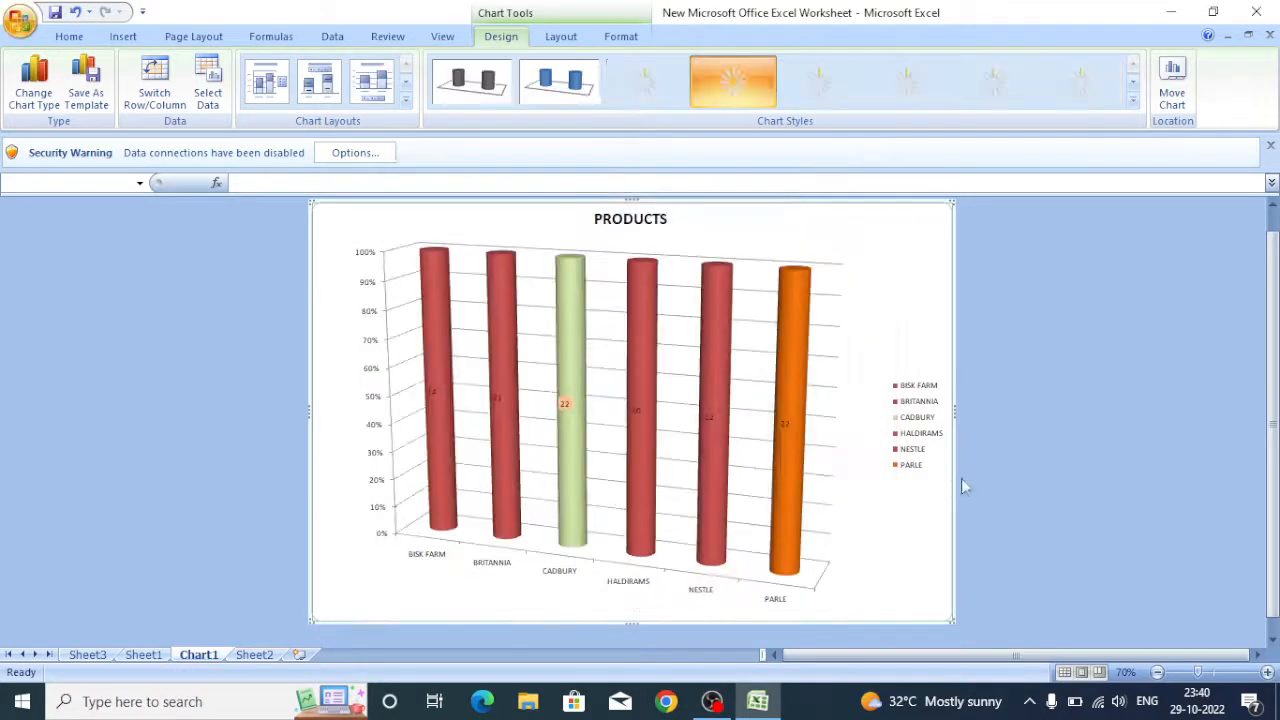
Change the chart type back to the 2-D Clustered Column.
click(740, 436)
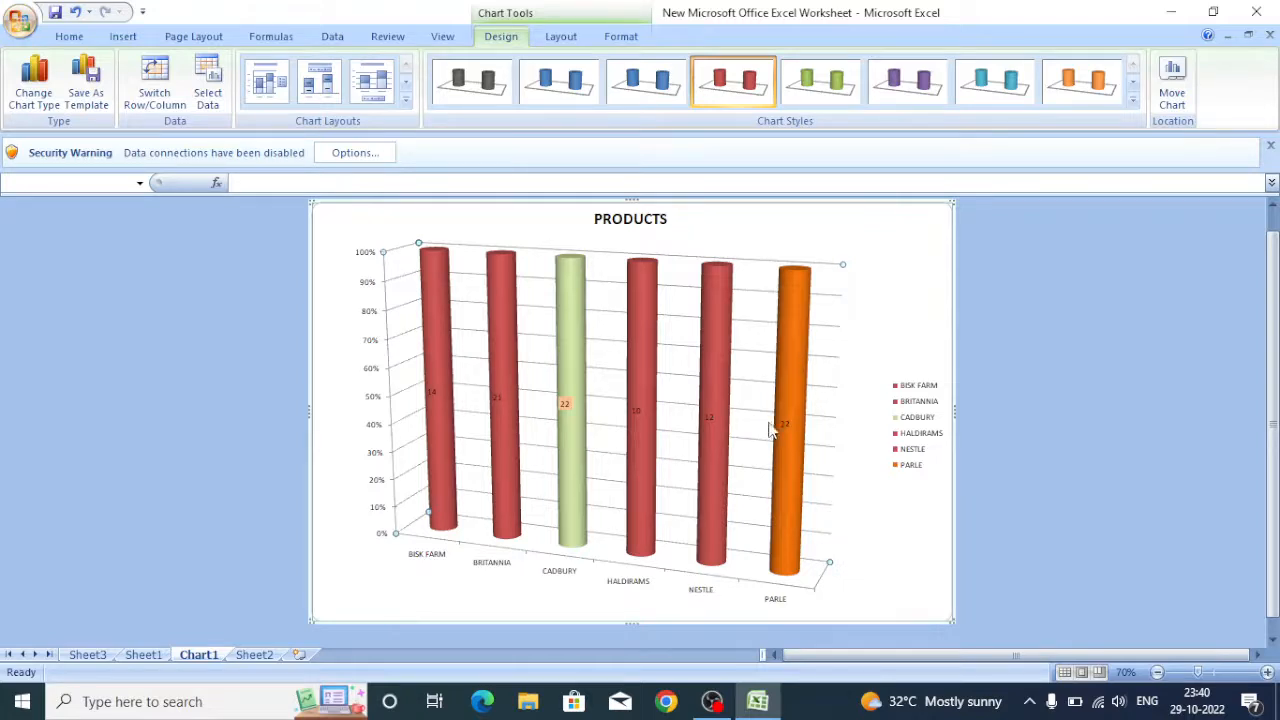
click(722, 409)
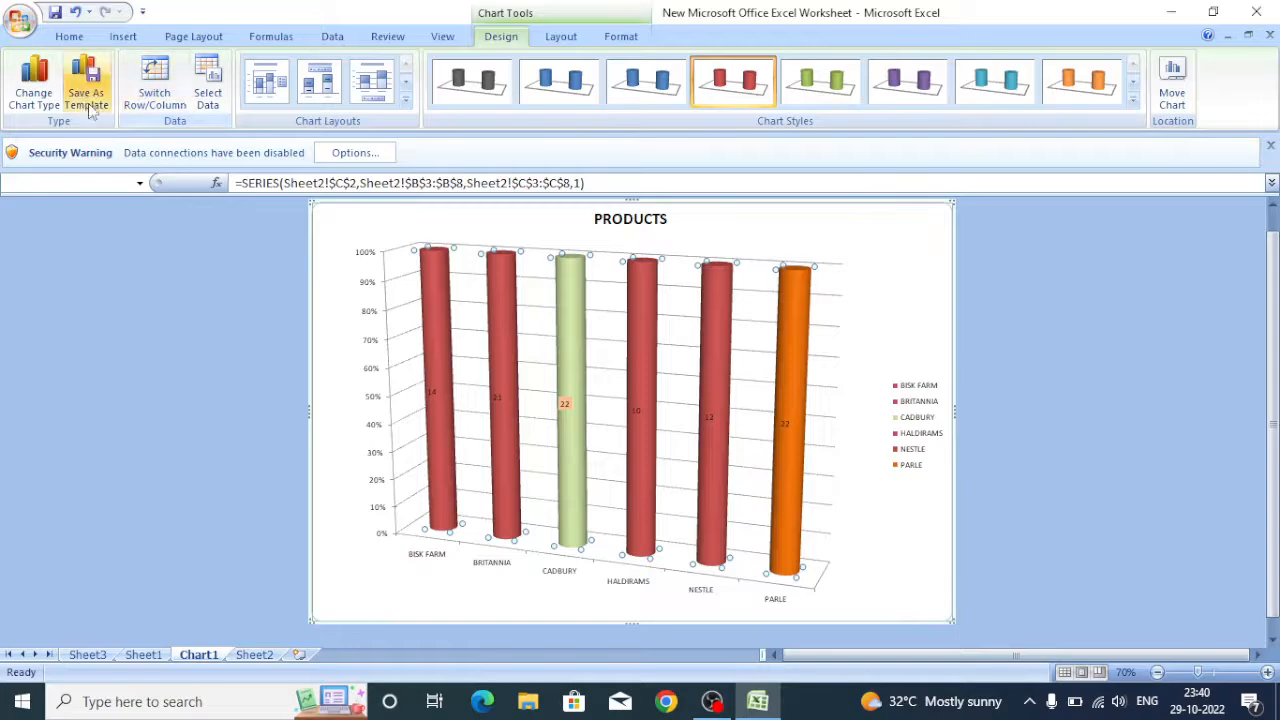
click(50, 110)
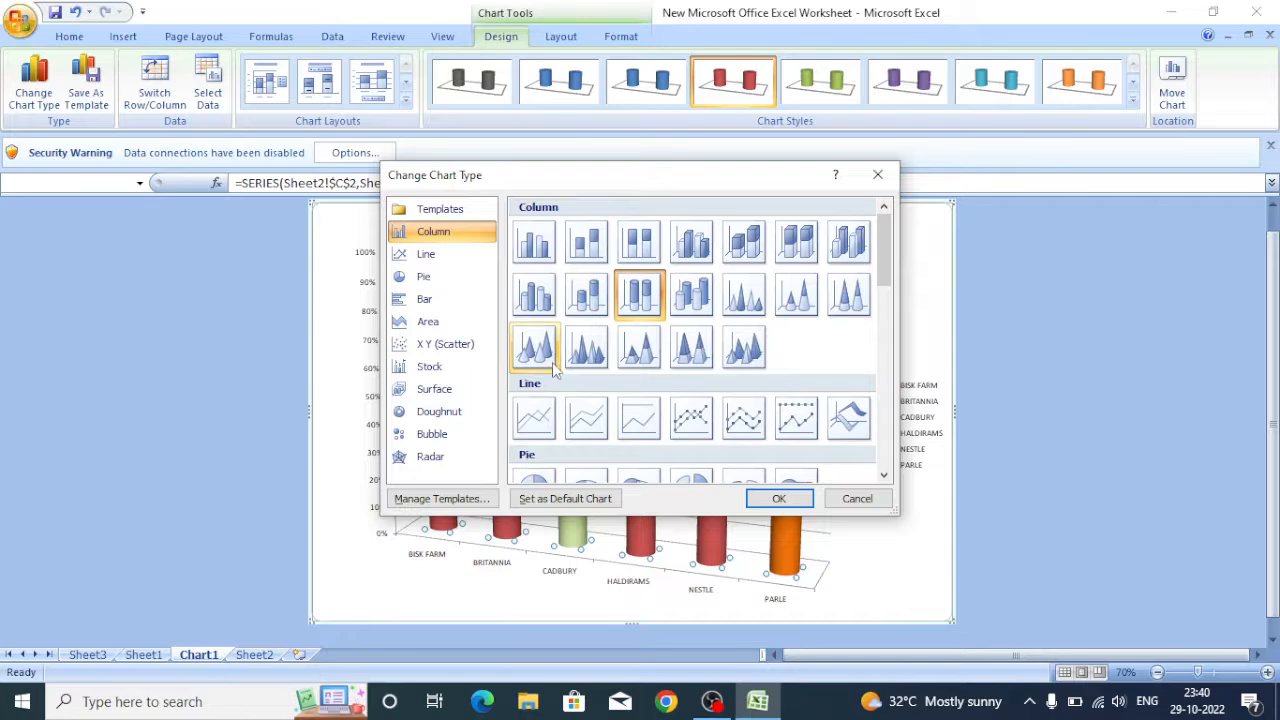
click(537, 306)
click(534, 242)
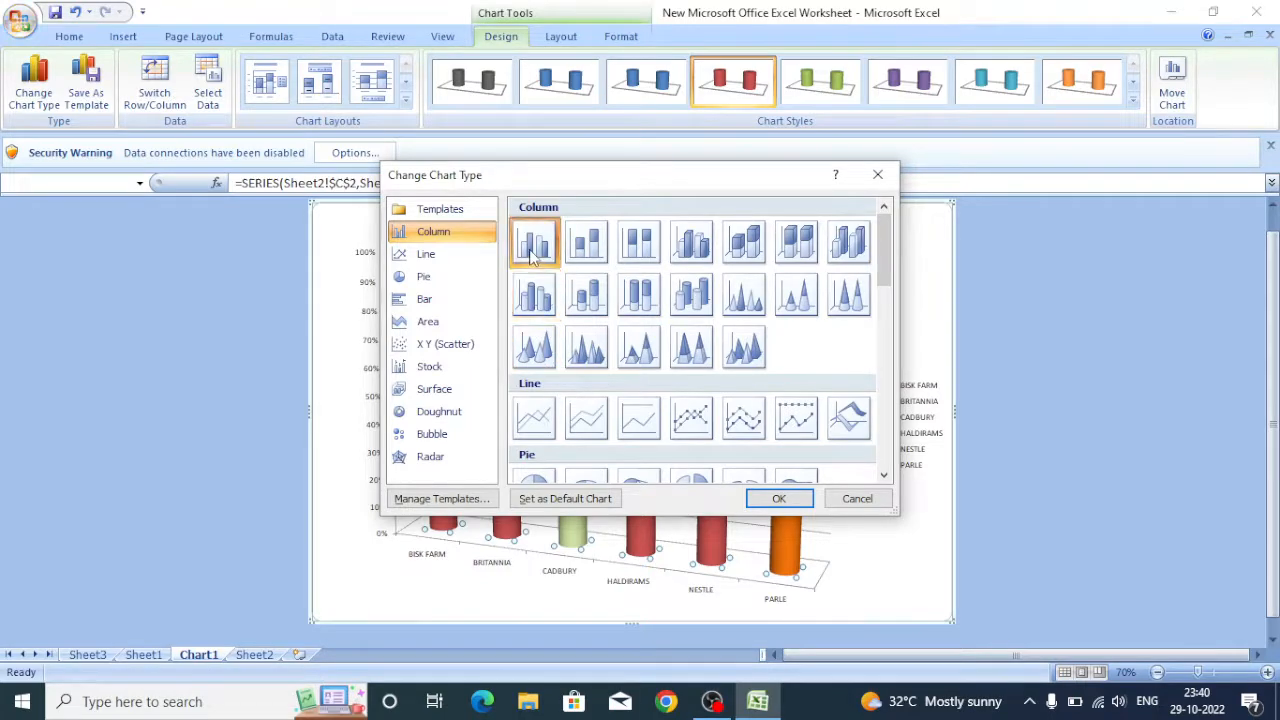
click(779, 500)
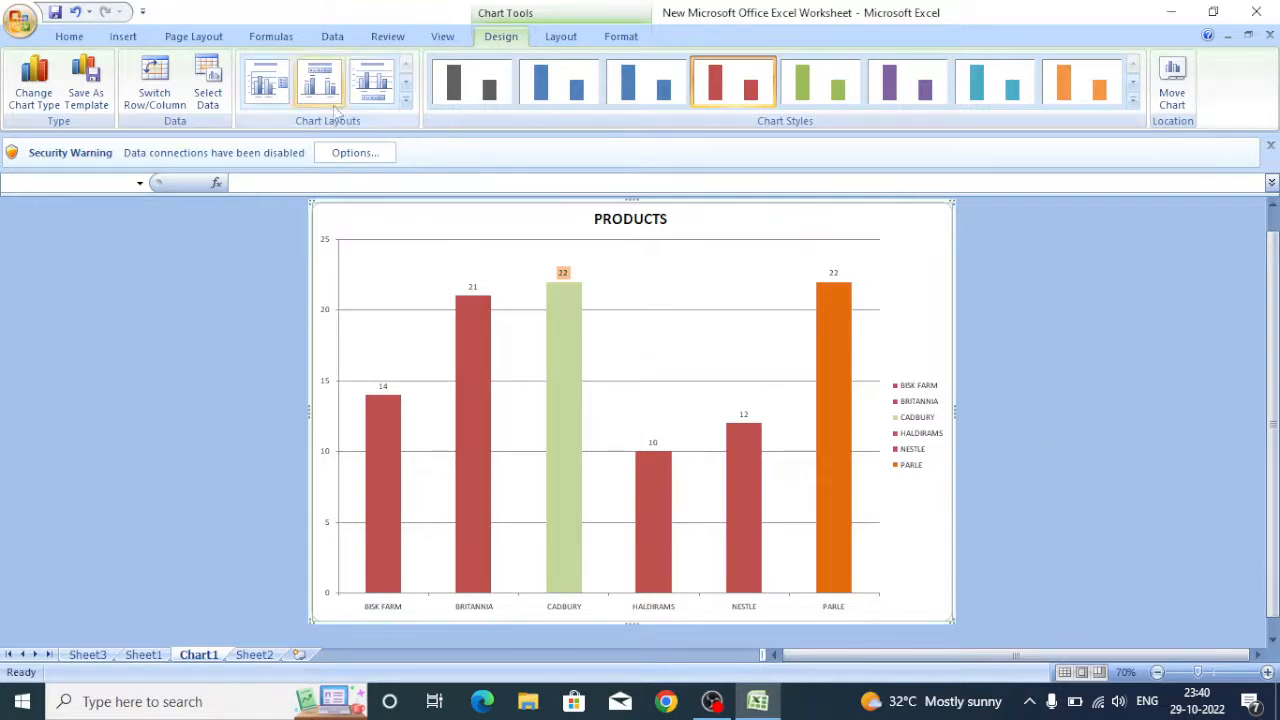
Change the chart type to 3-D Clustered Column.
click(44, 96)
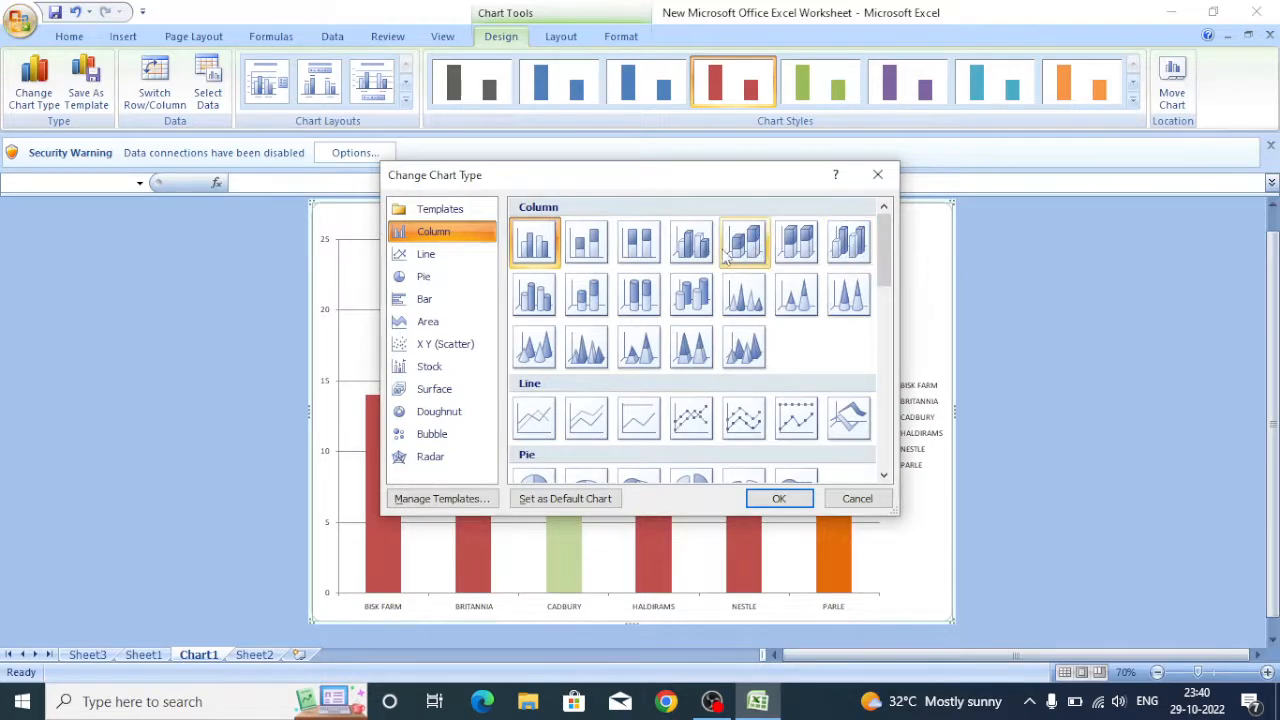
click(692, 243)
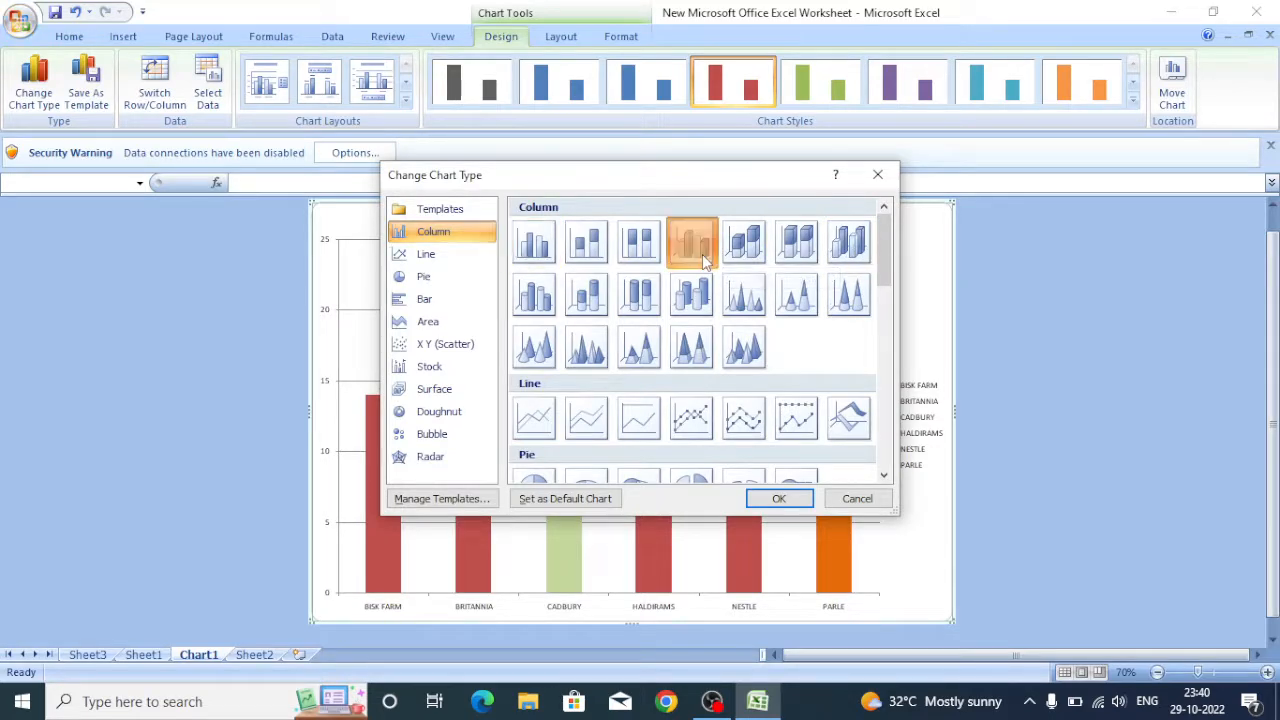
click(780, 499)
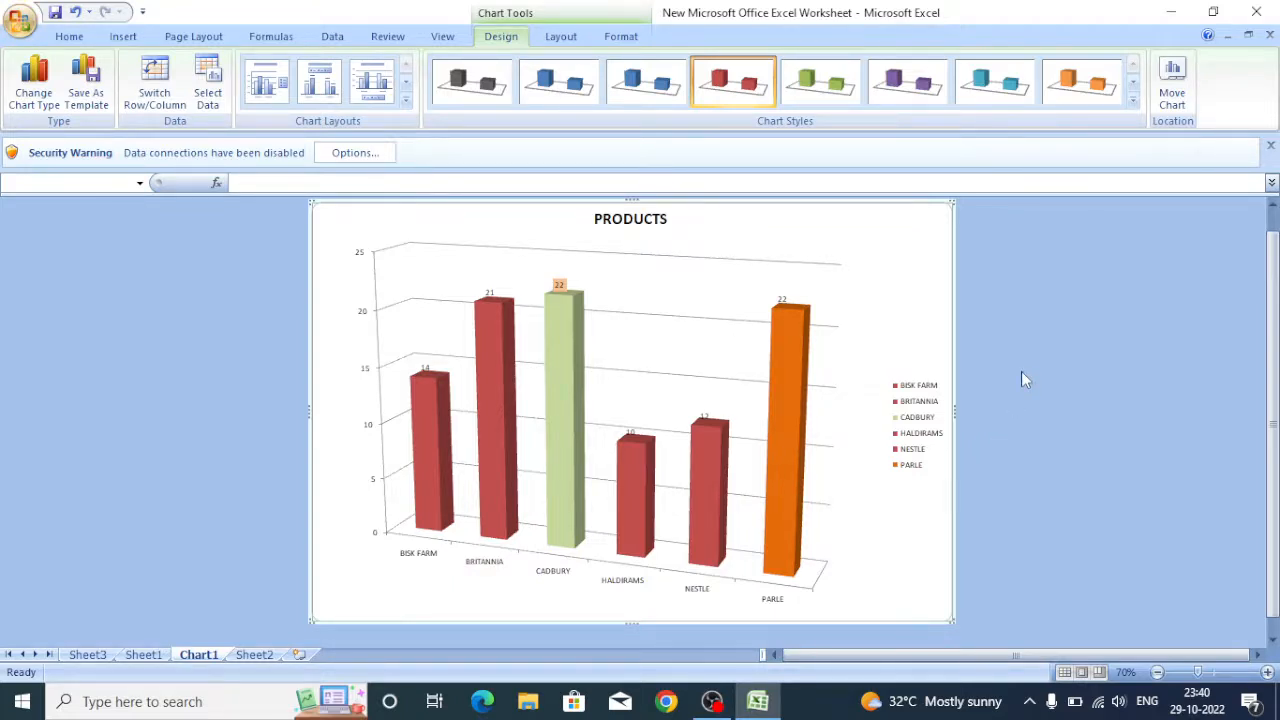
Delete the chart's gridlines and shift the plot area slightly up and to the right.
click(652, 263)
key(Delete)
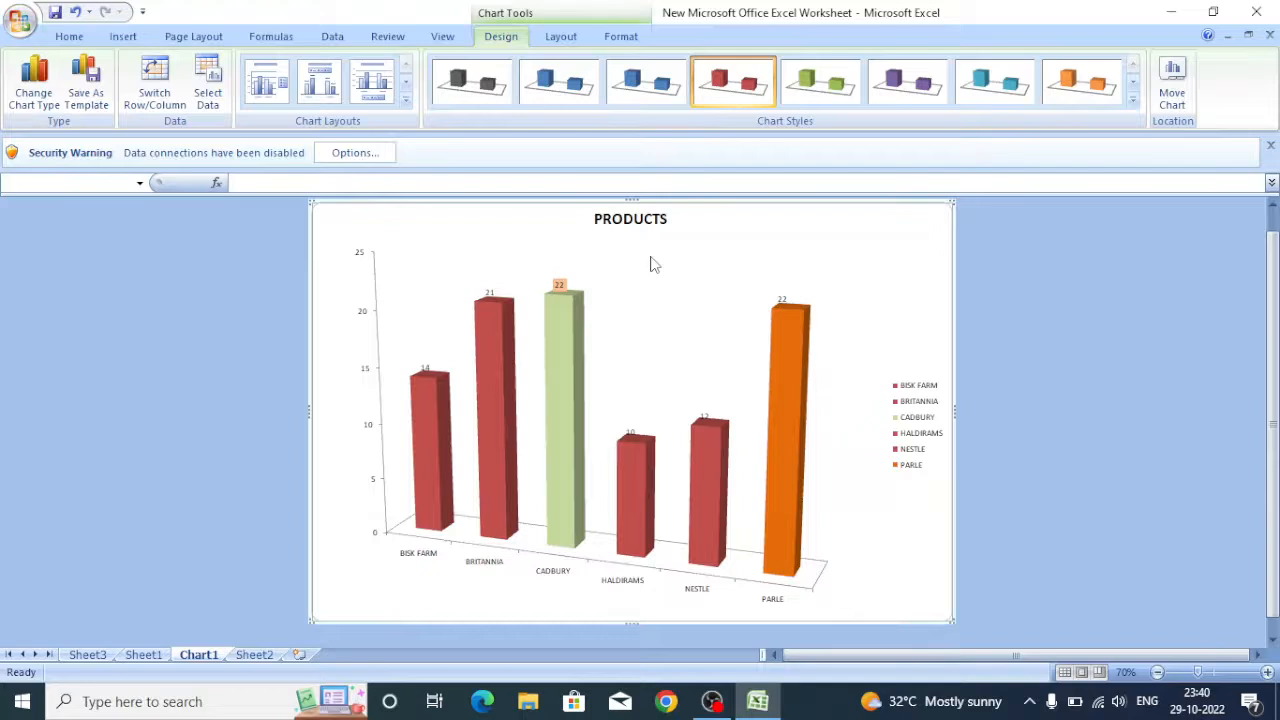
click(820, 576)
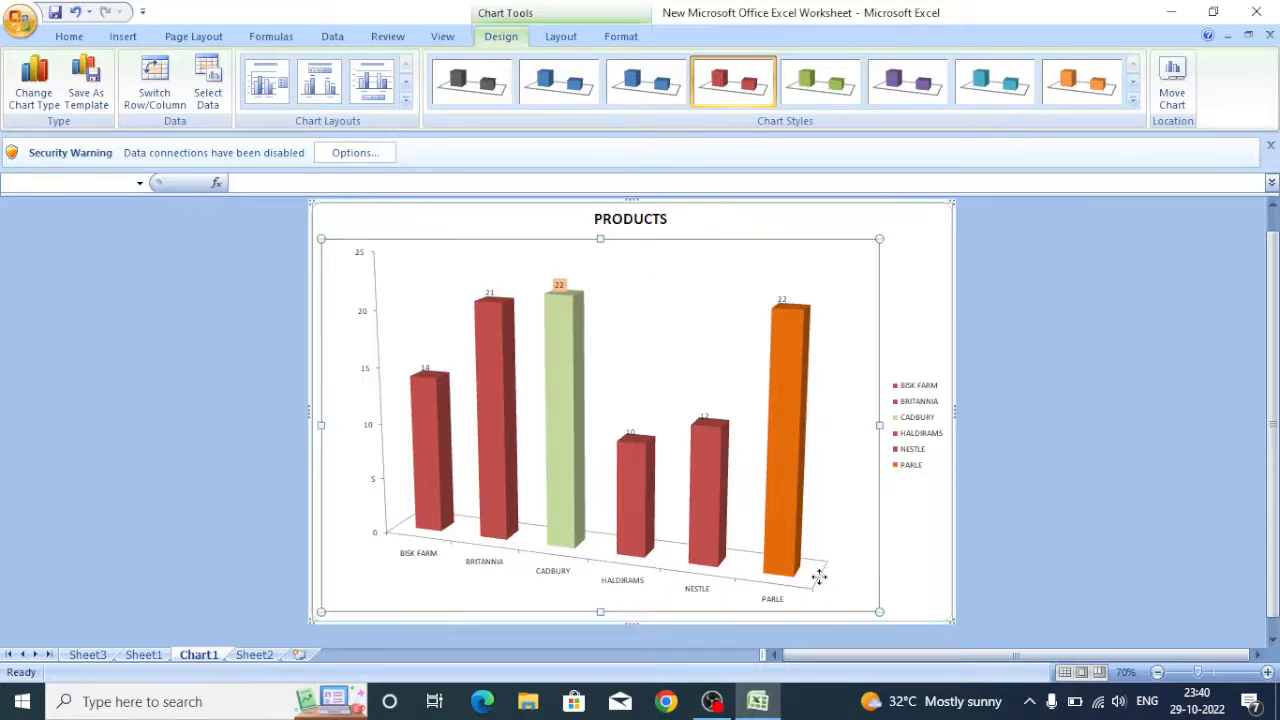
drag(834, 570, 848, 564)
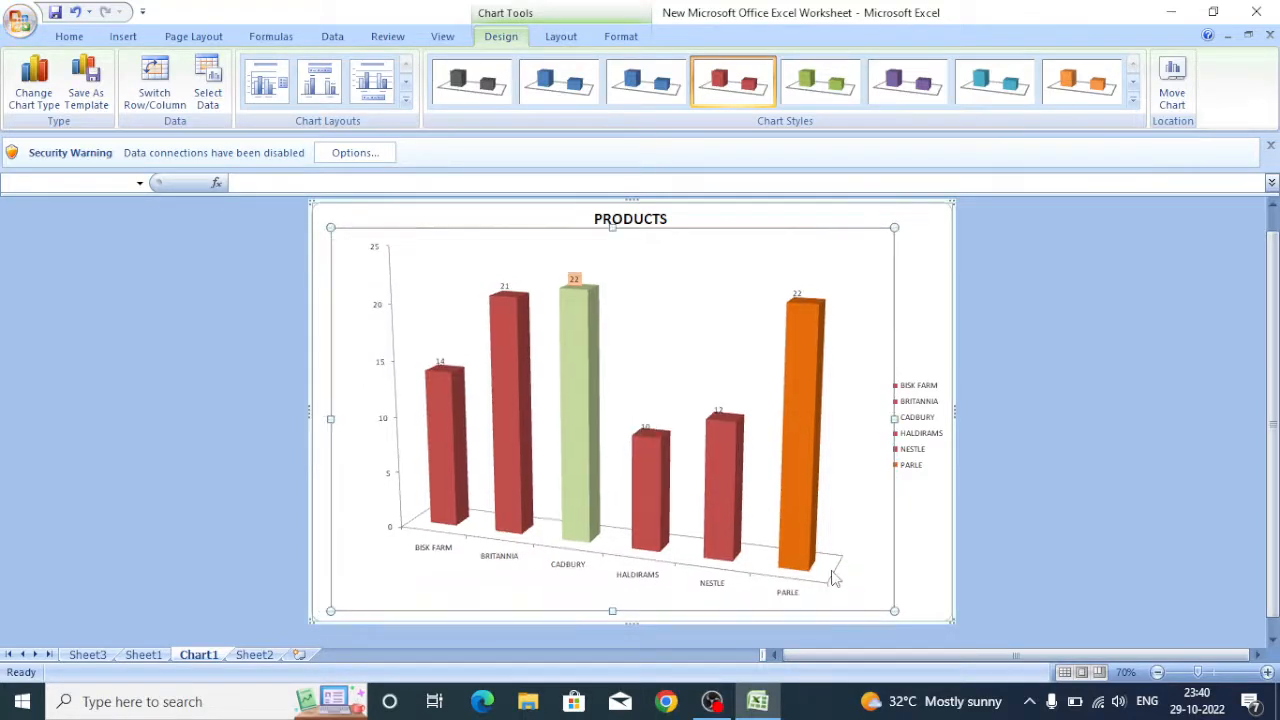
Rename the chart title to PRODUCTS DETAILS OF COMPANIES.
click(655, 218)
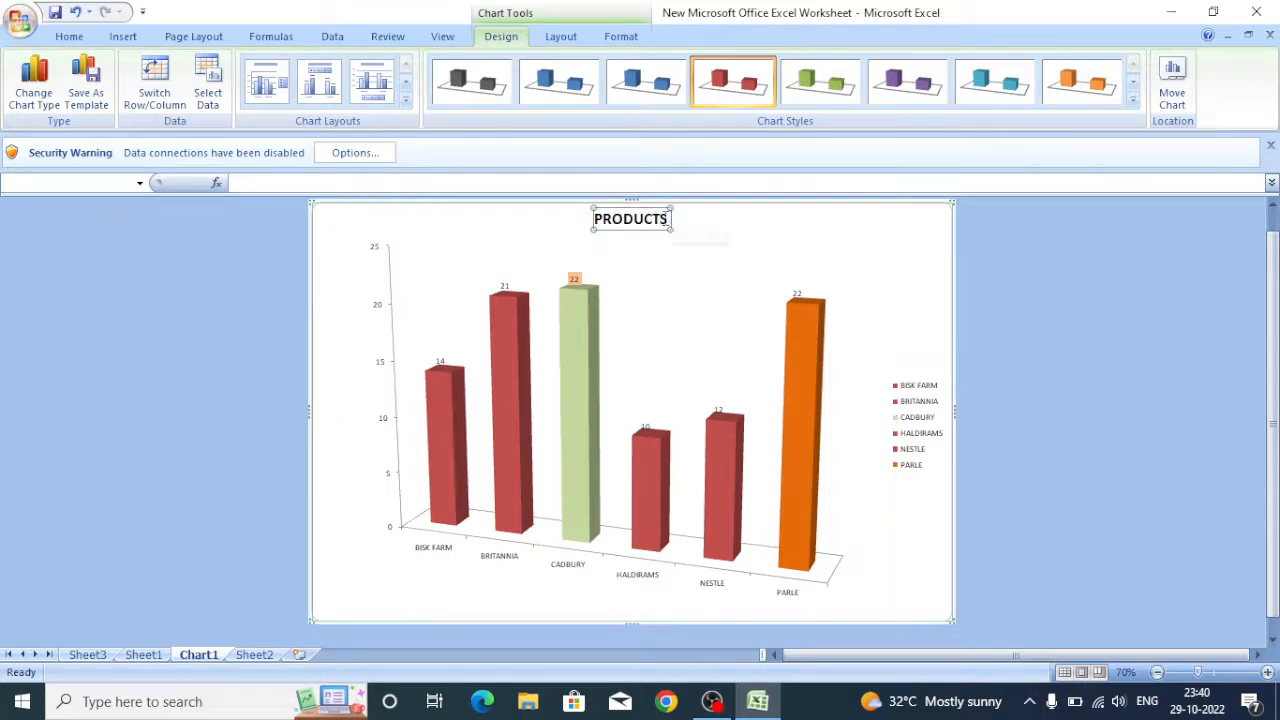
click(598, 219)
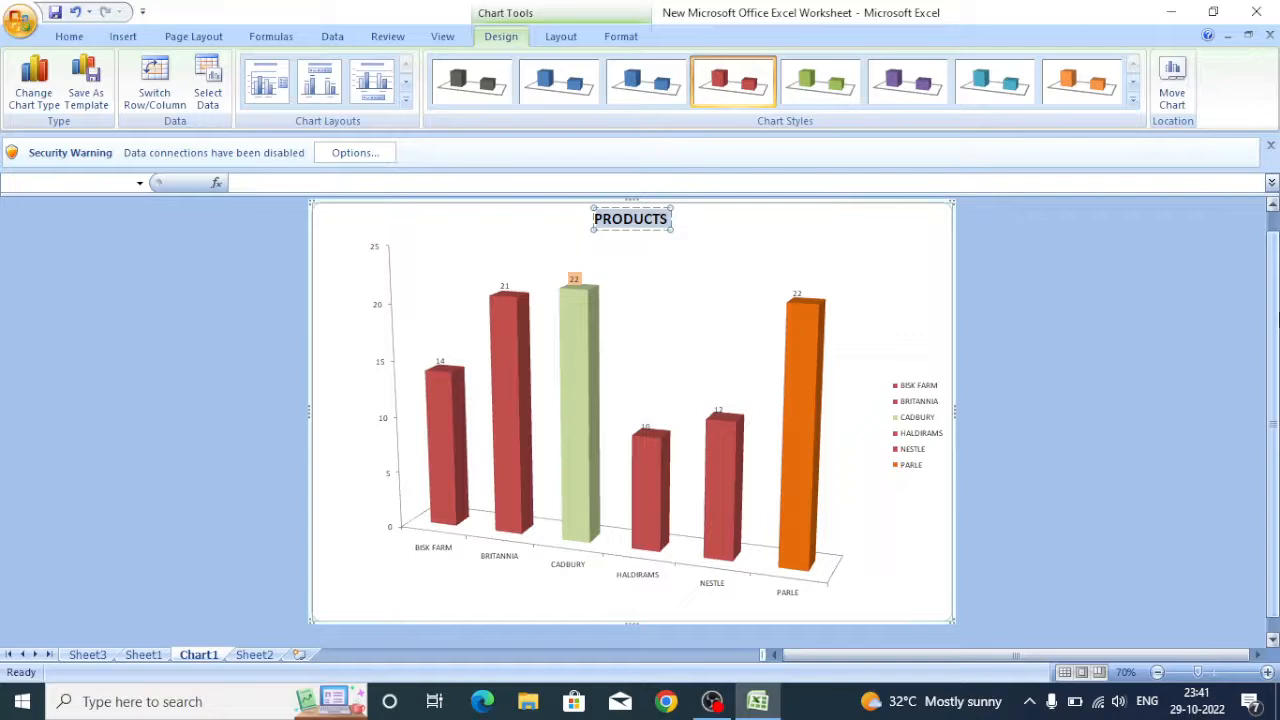
text(PRODU)
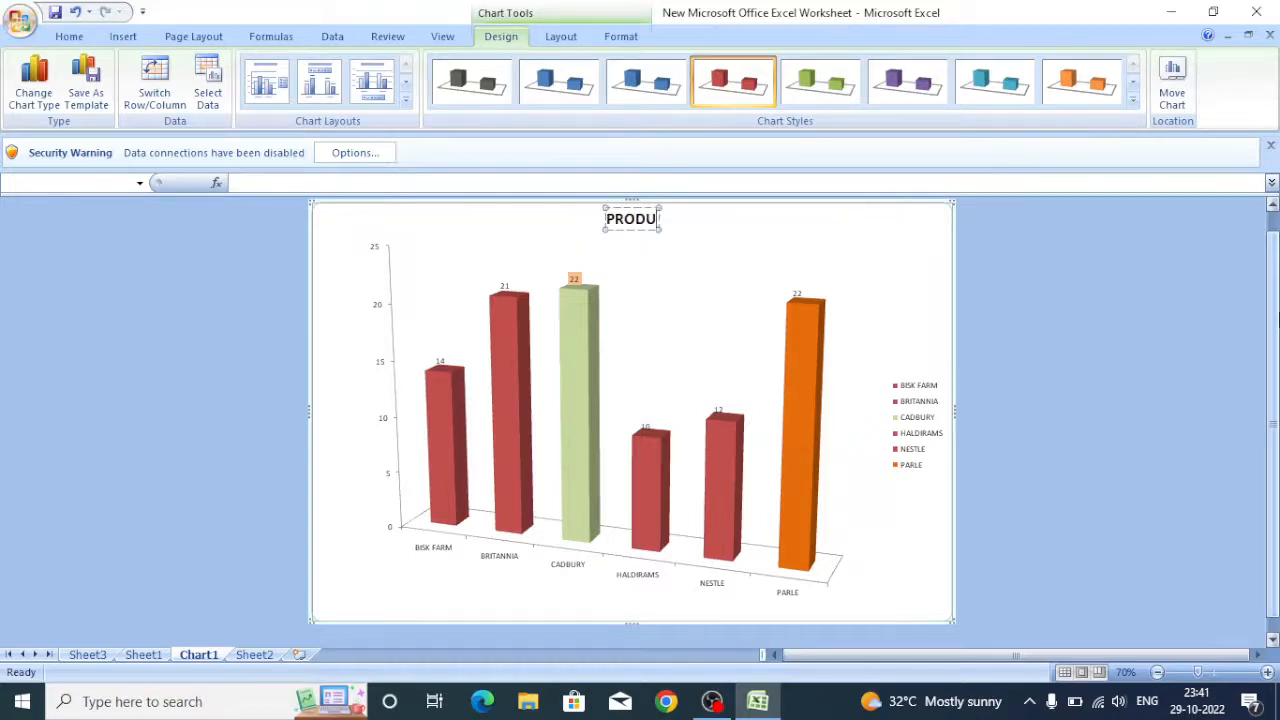
text(CTS DETA)
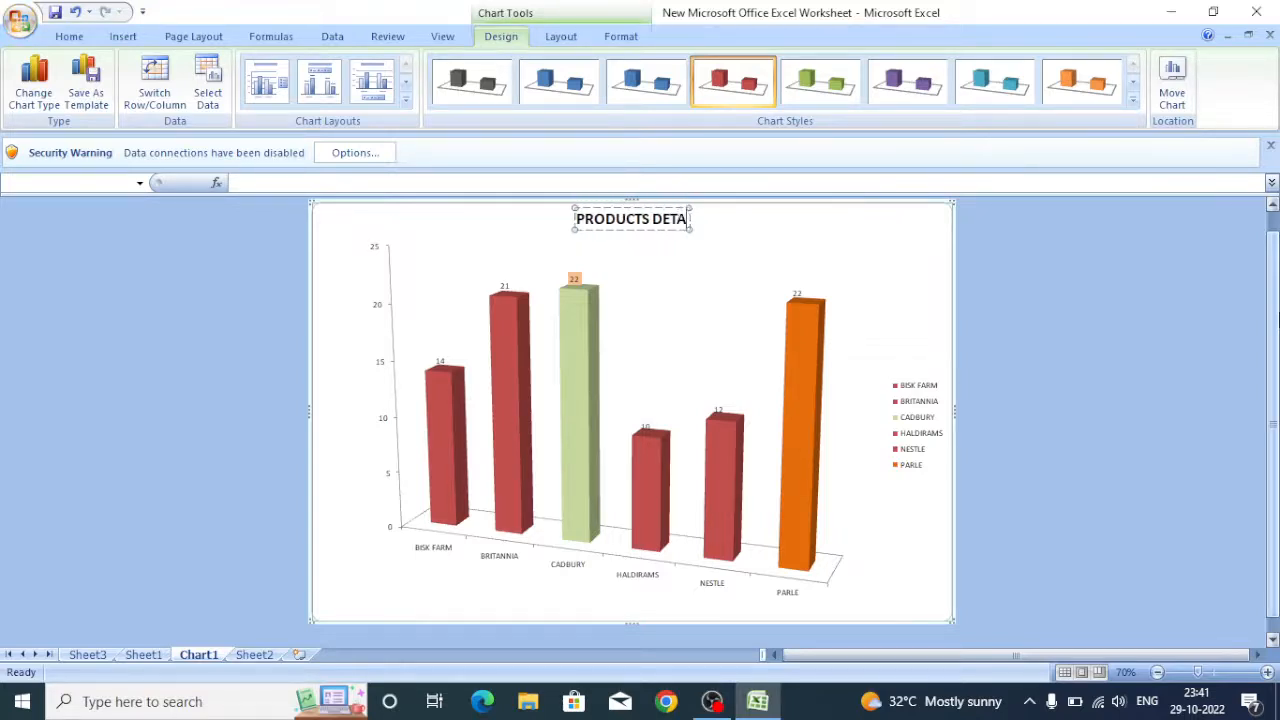
text(ILS OF C)
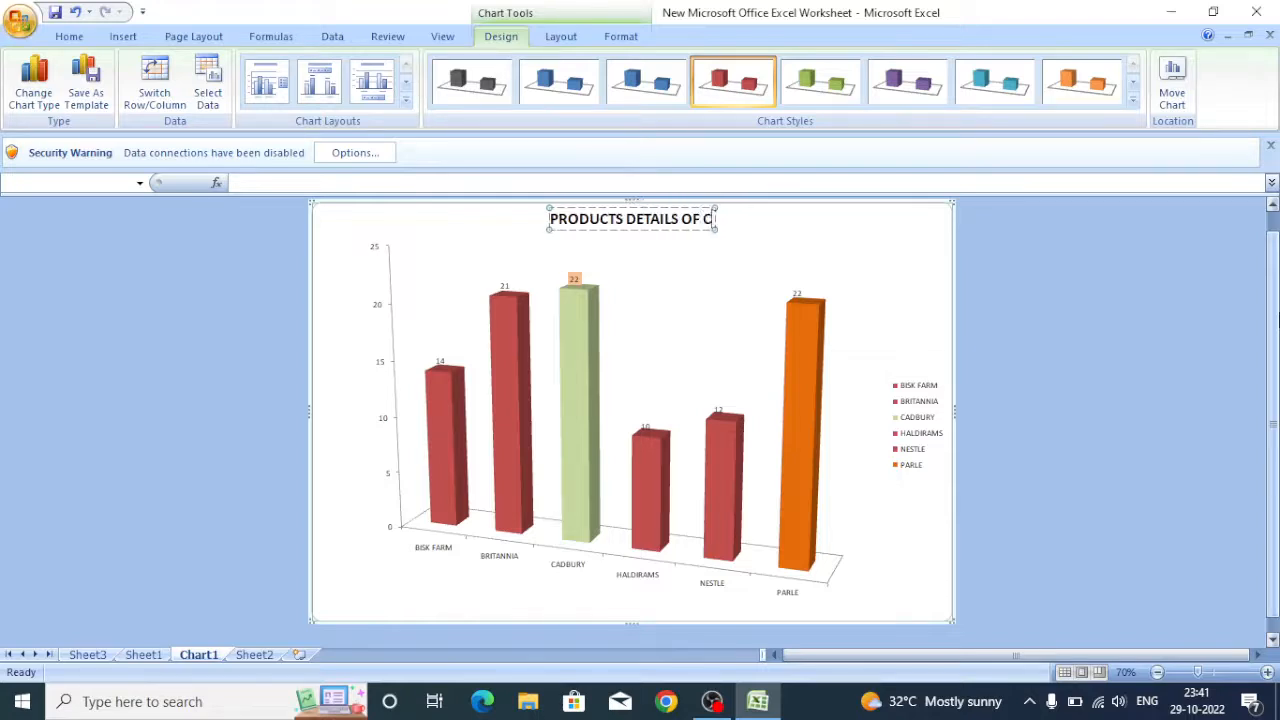
text(OMPANIES)
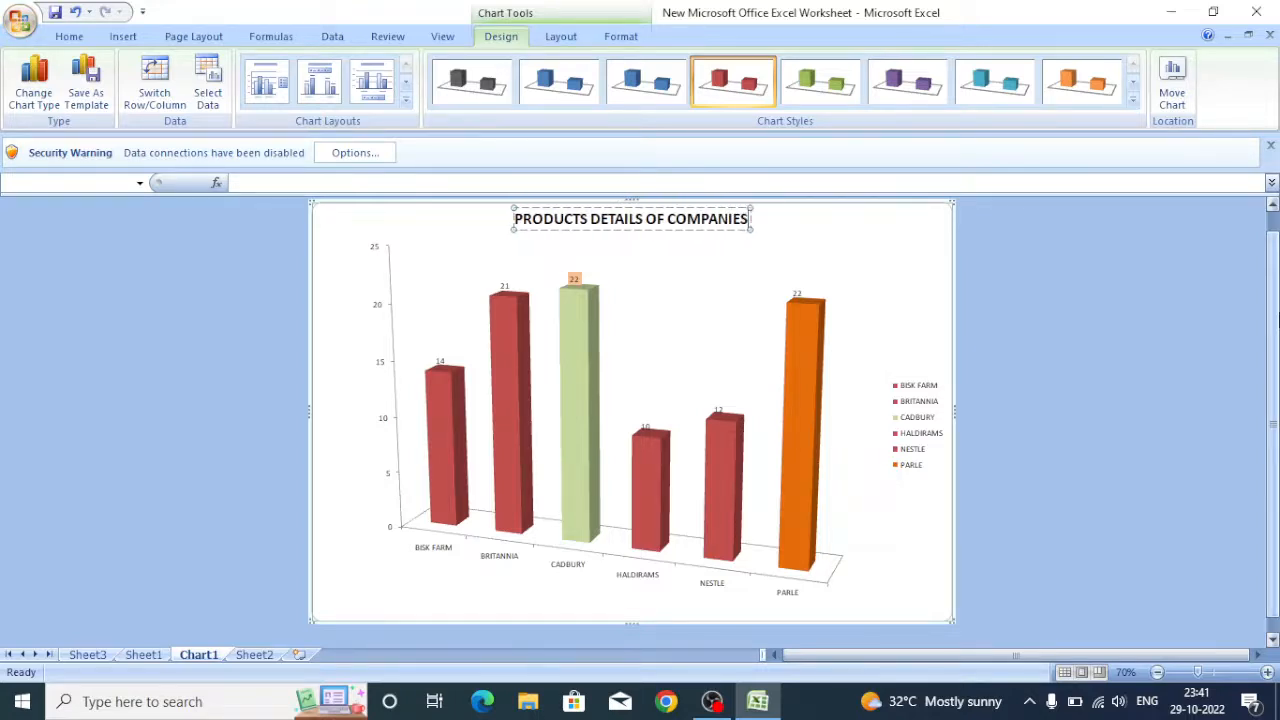
Delete the chart legend.
click(930, 438)
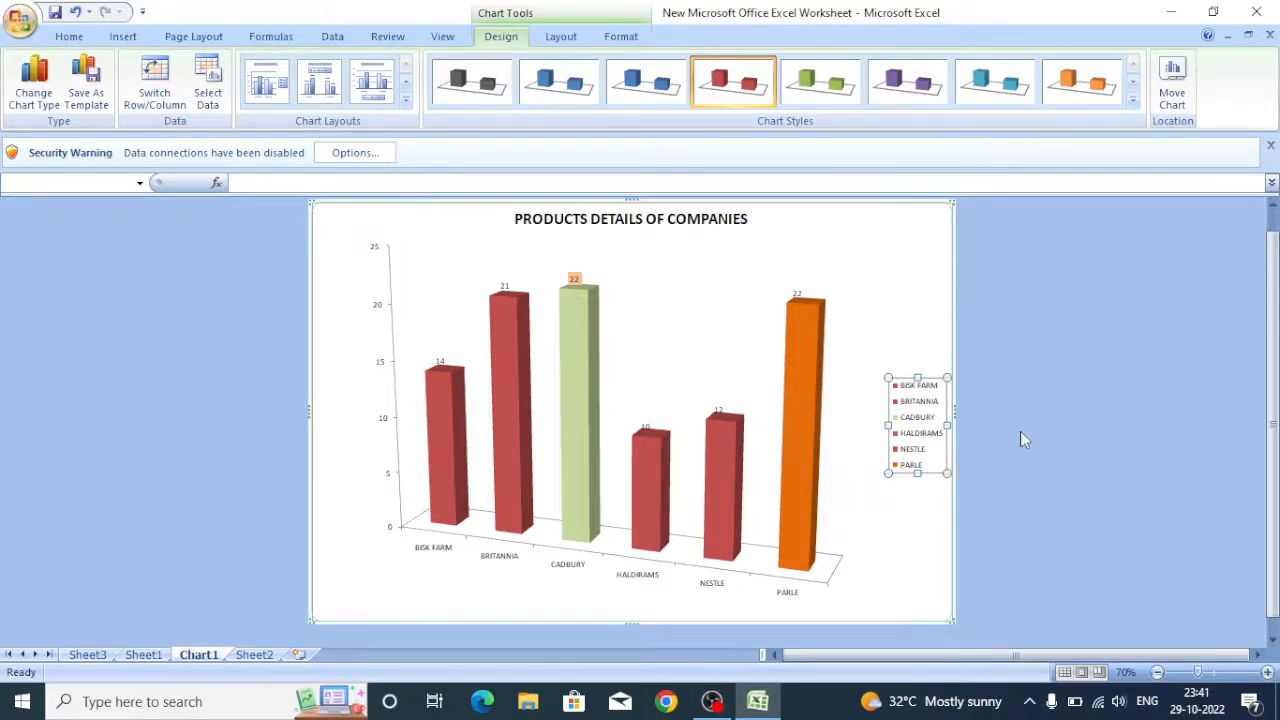
key(Delete)
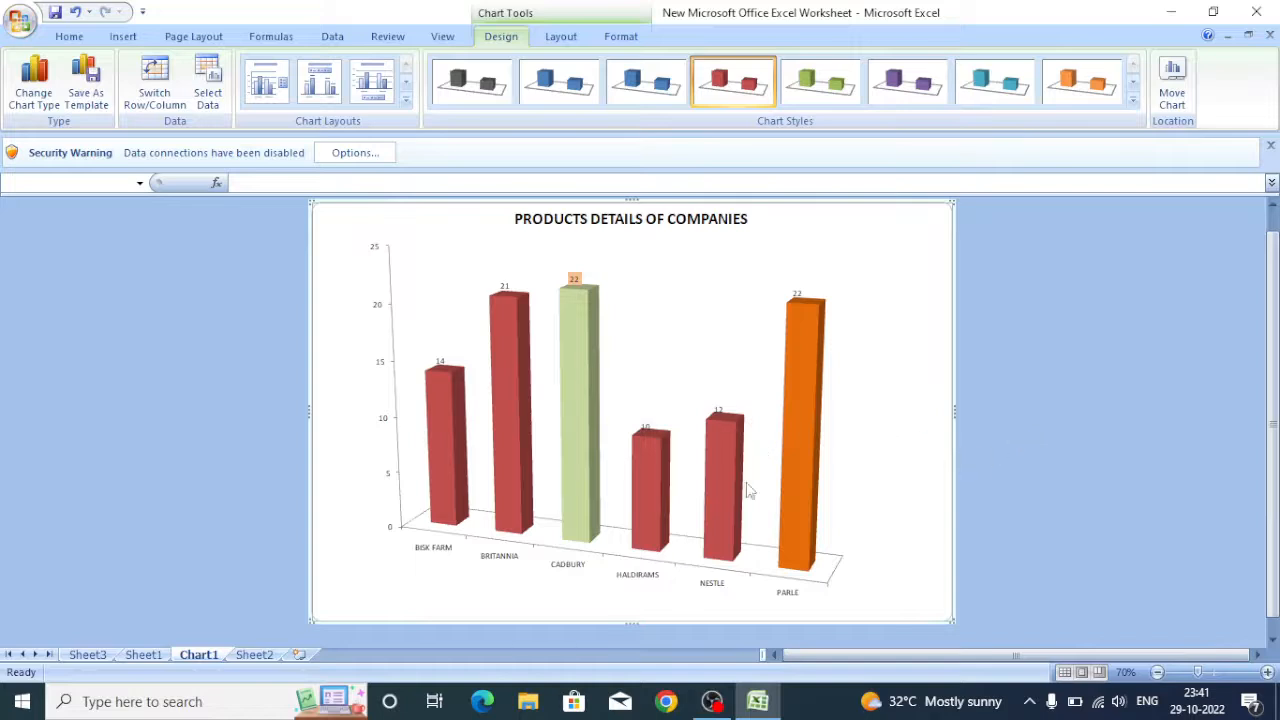
Fill the chart's back walls with a solid light blue colour.
click(679, 371)
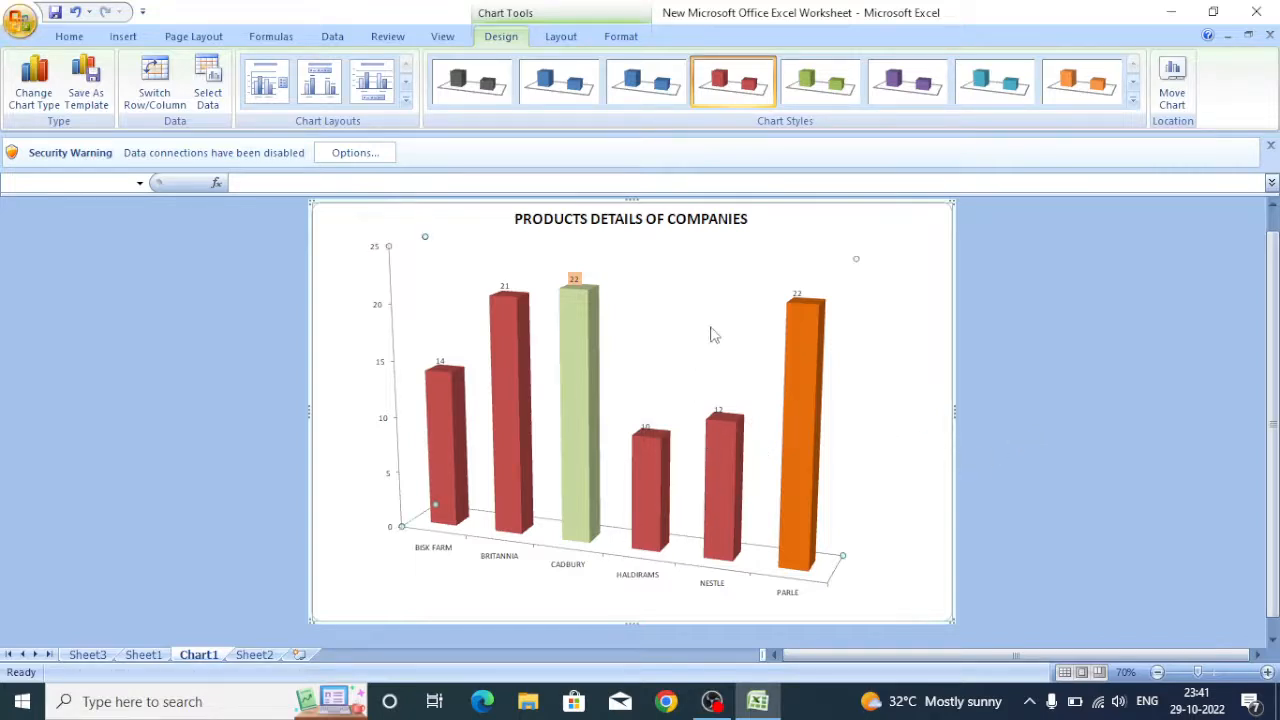
right_click(831, 275)
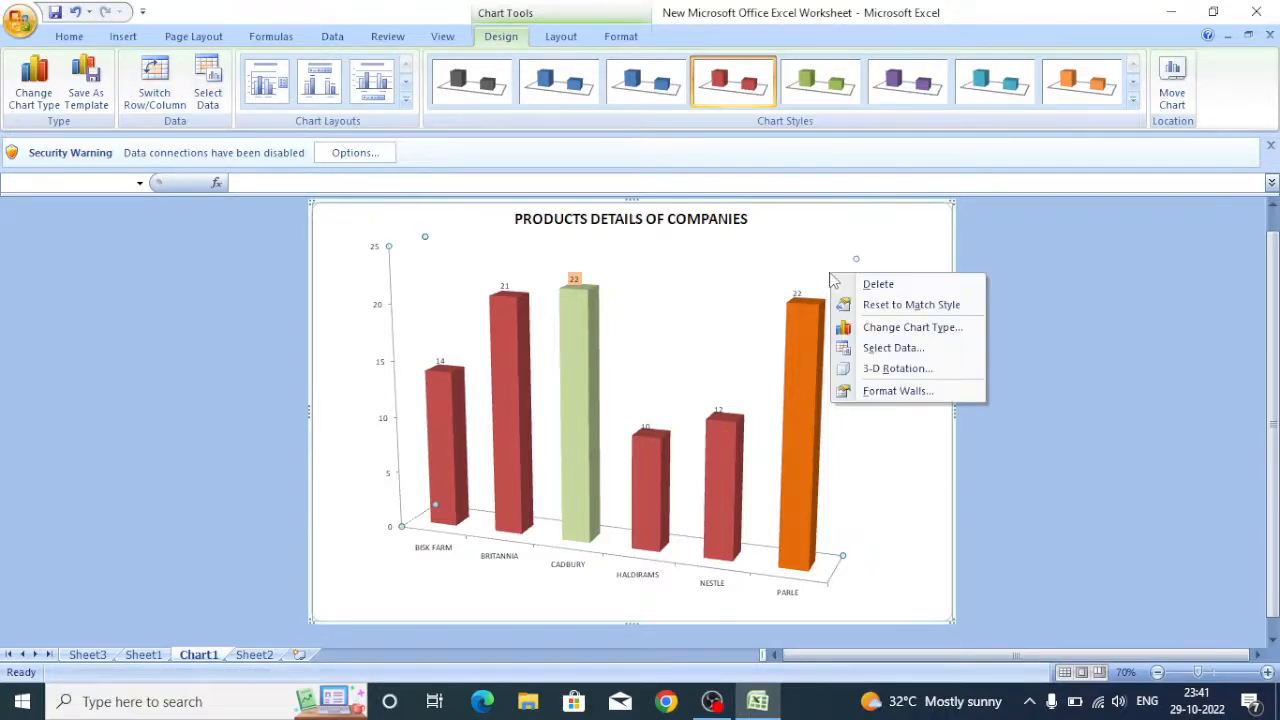
click(897, 391)
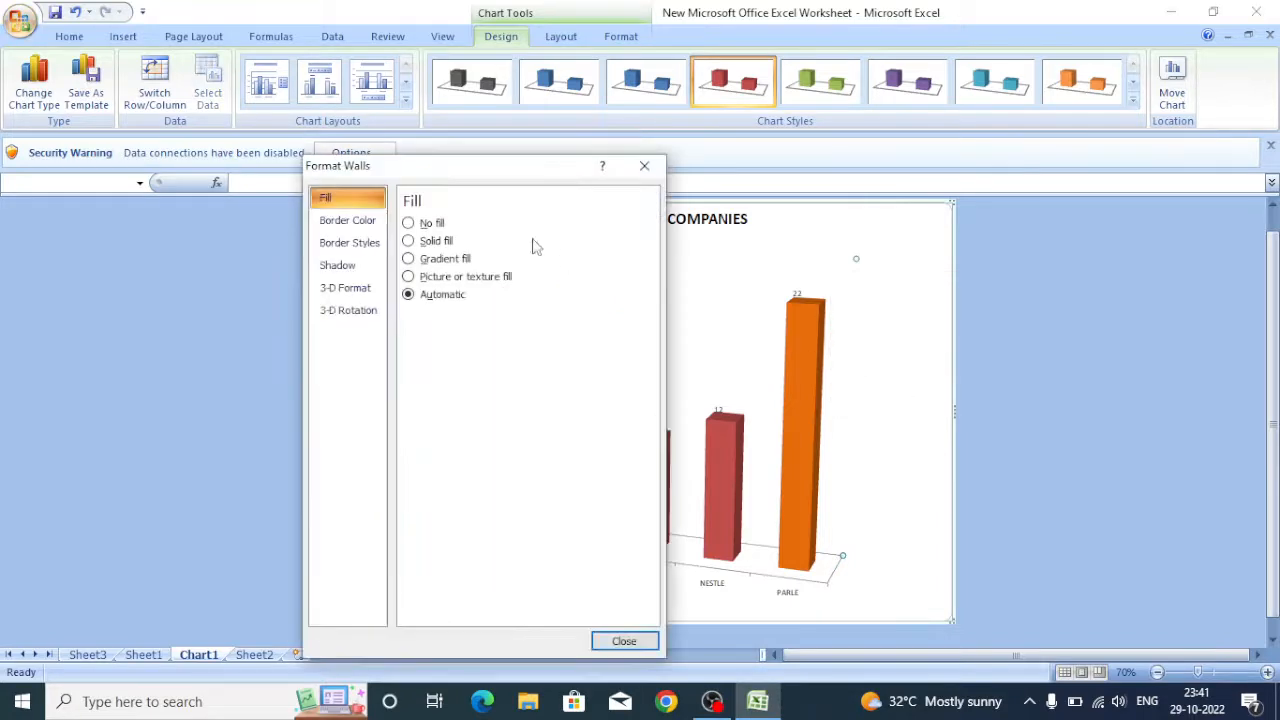
click(431, 223)
click(436, 241)
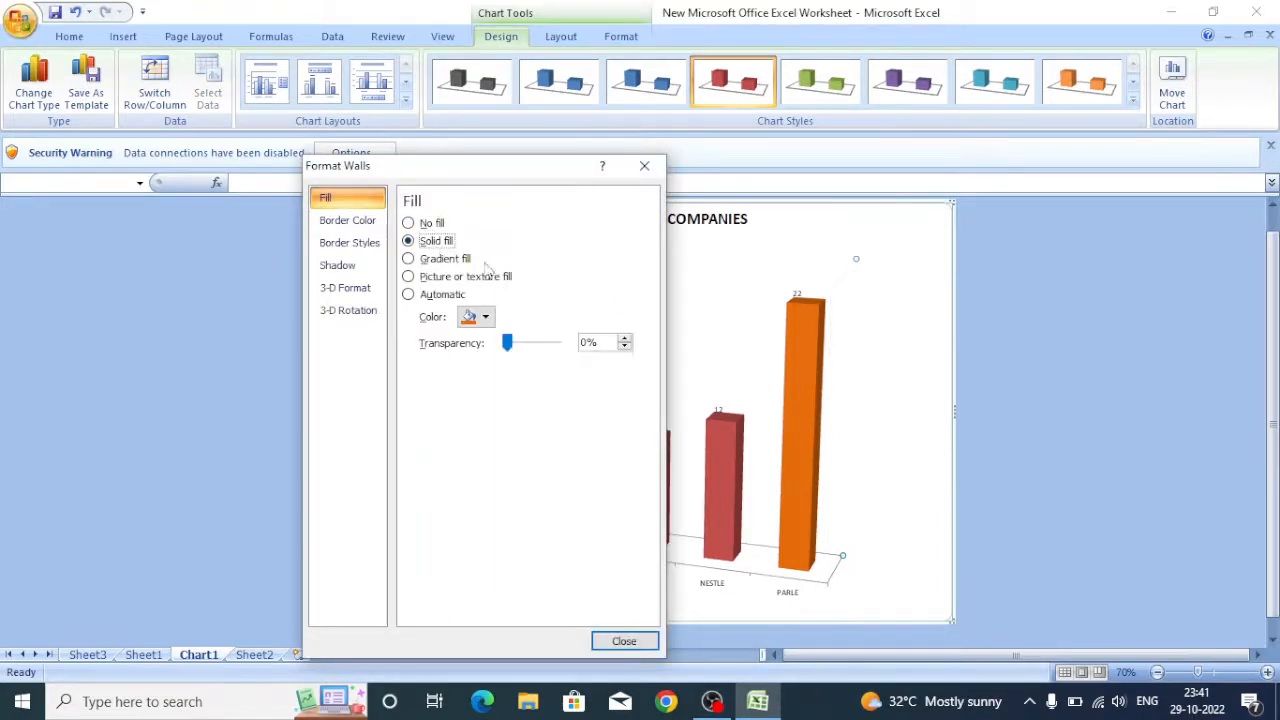
click(478, 317)
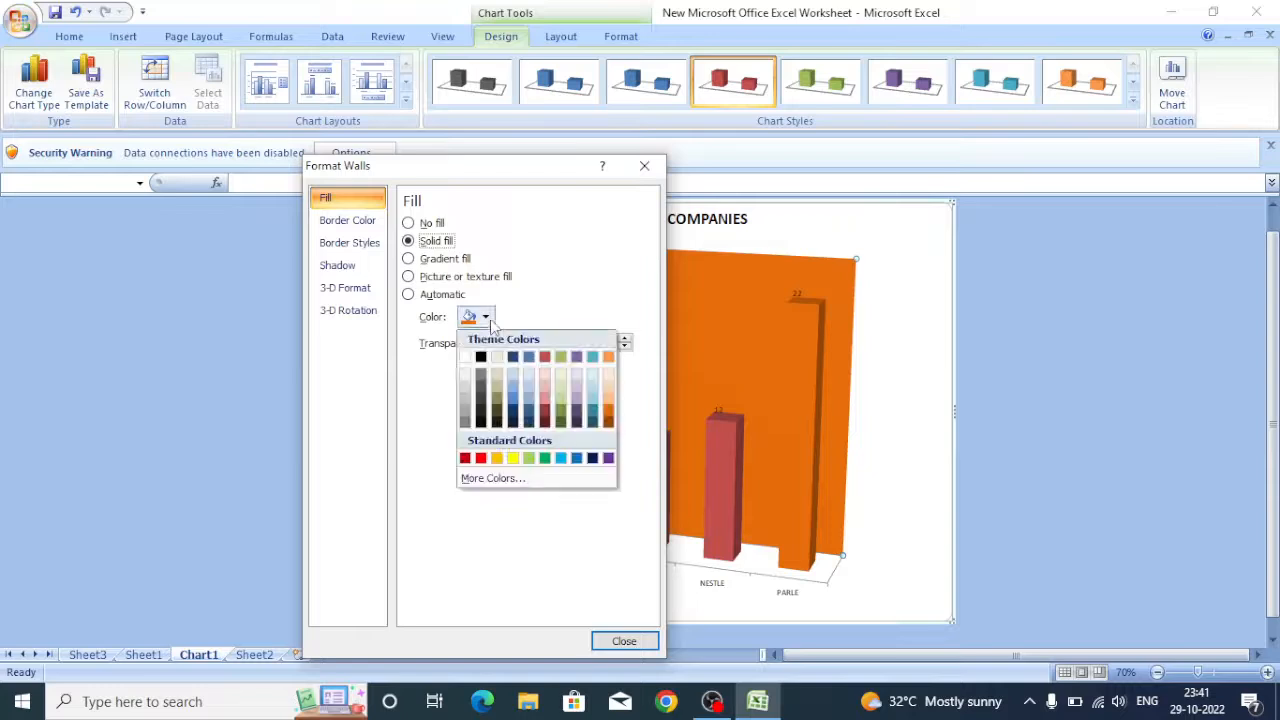
click(592, 373)
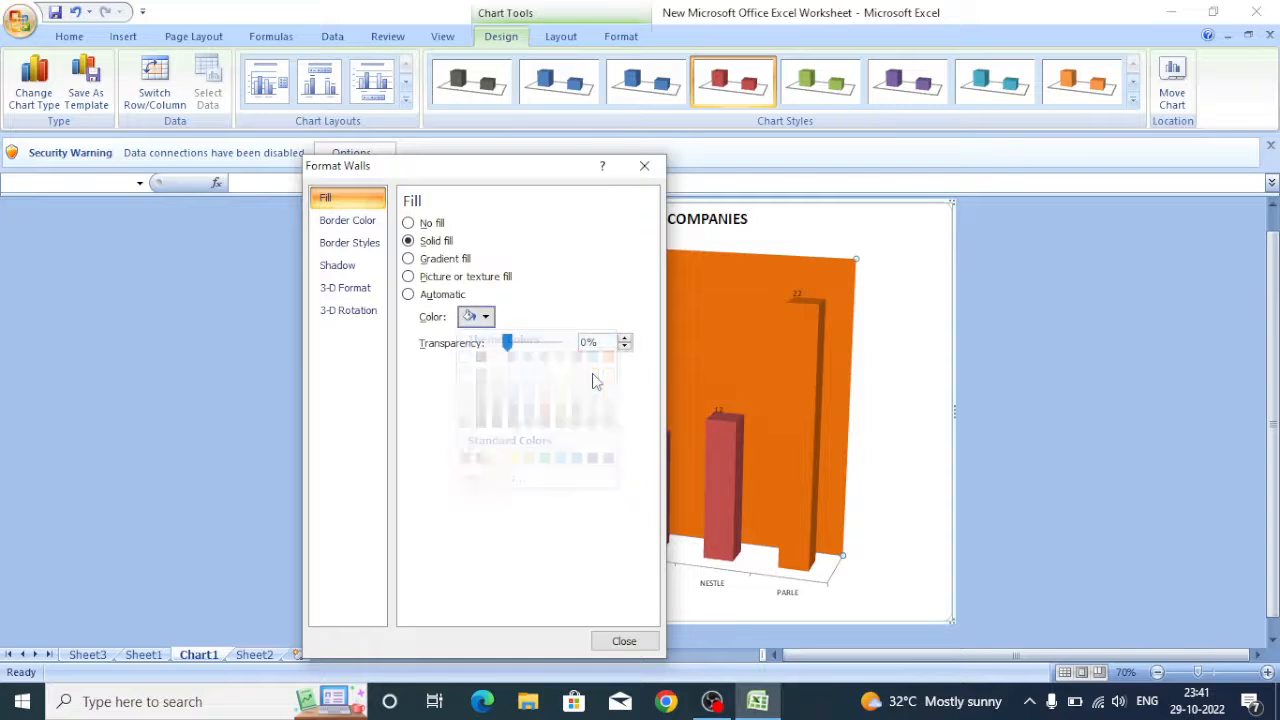
click(886, 463)
click(917, 429)
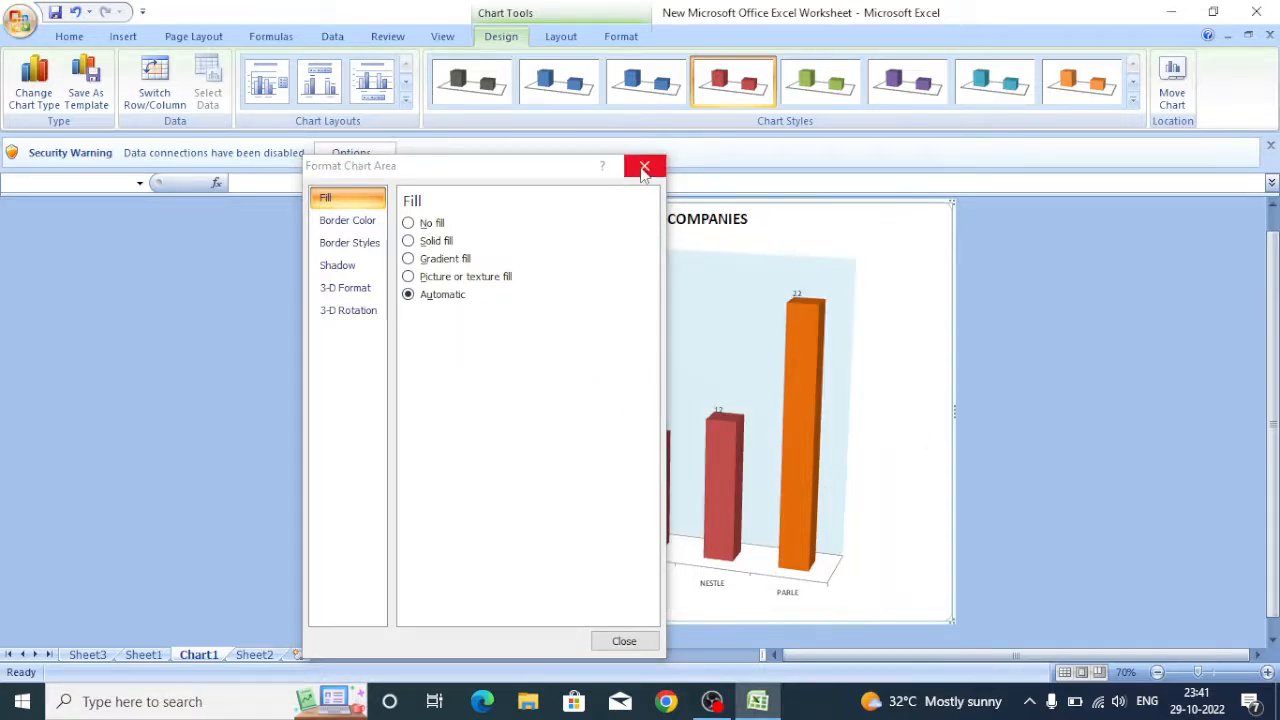
click(644, 168)
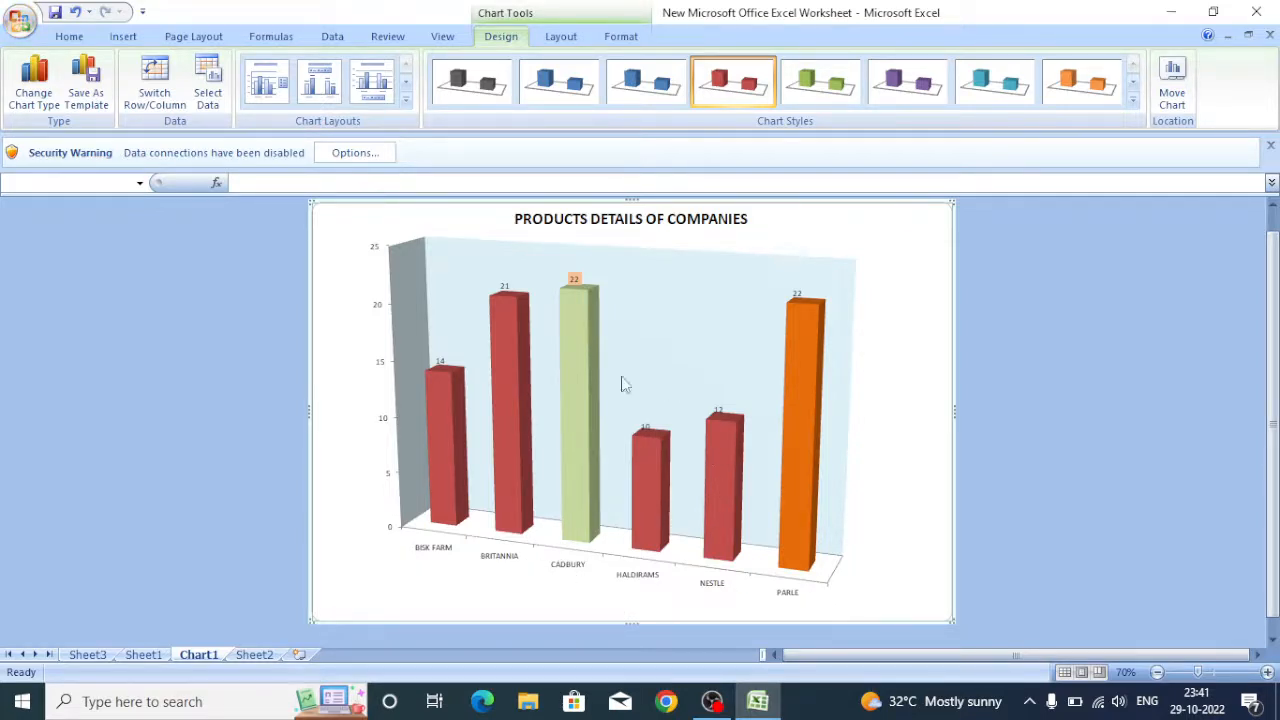
Apply the red 3-D chart style to the whole chart, replacing the custom colours.
click(522, 332)
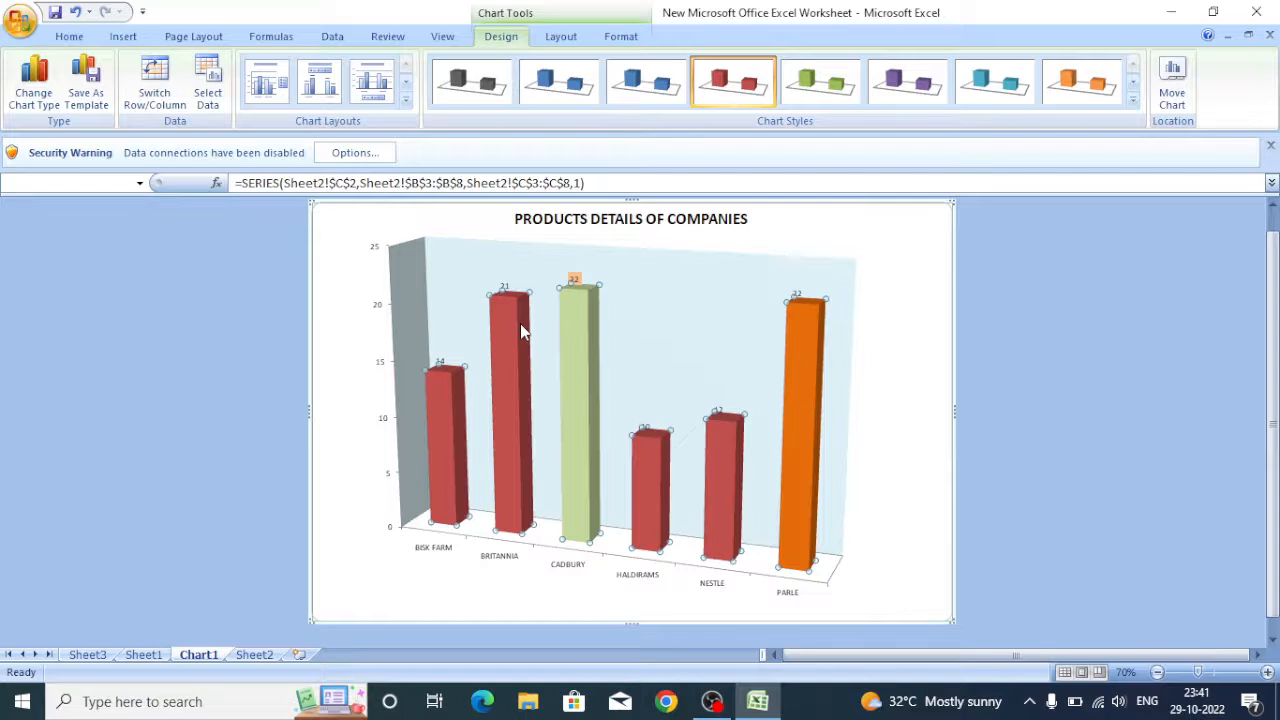
click(1133, 100)
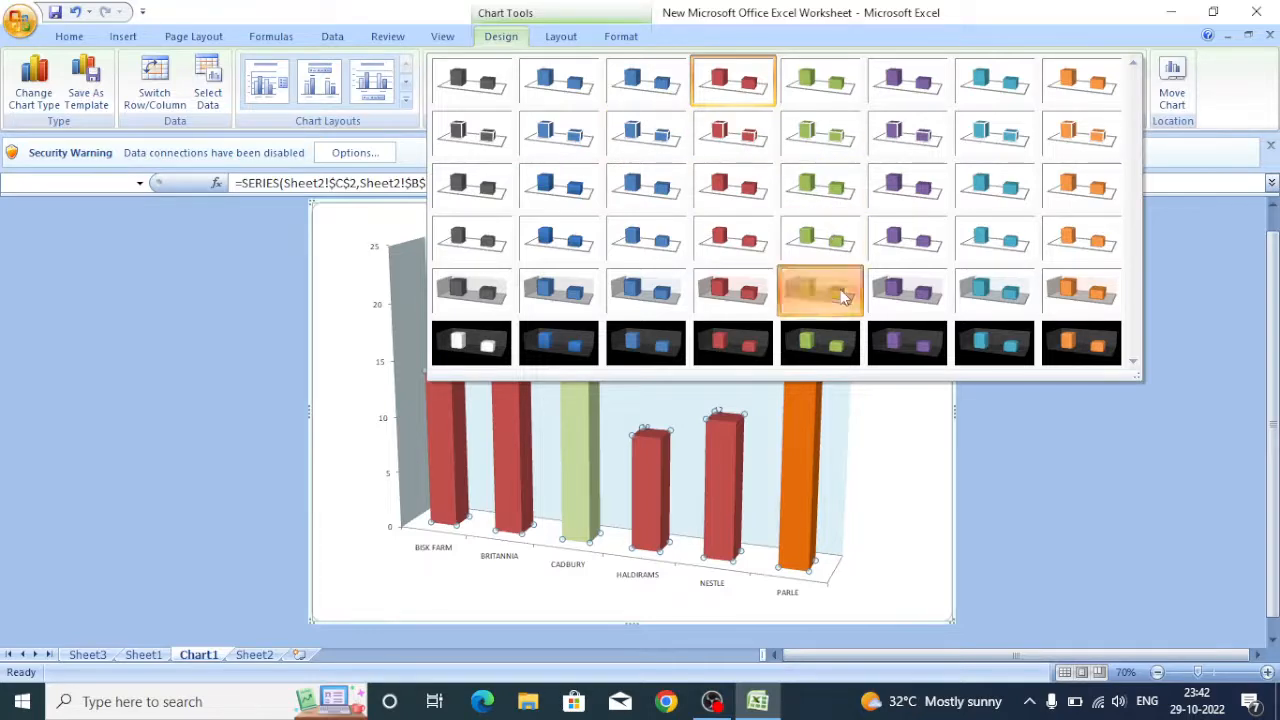
click(845, 290)
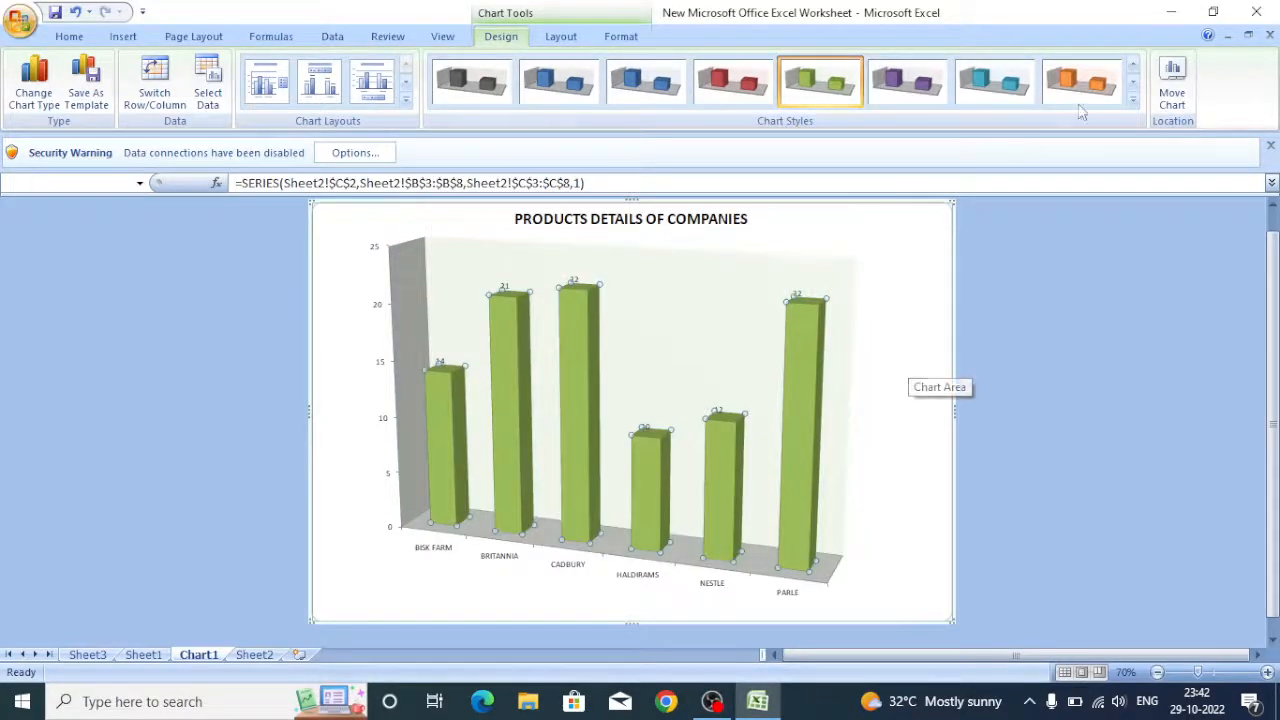
click(1133, 99)
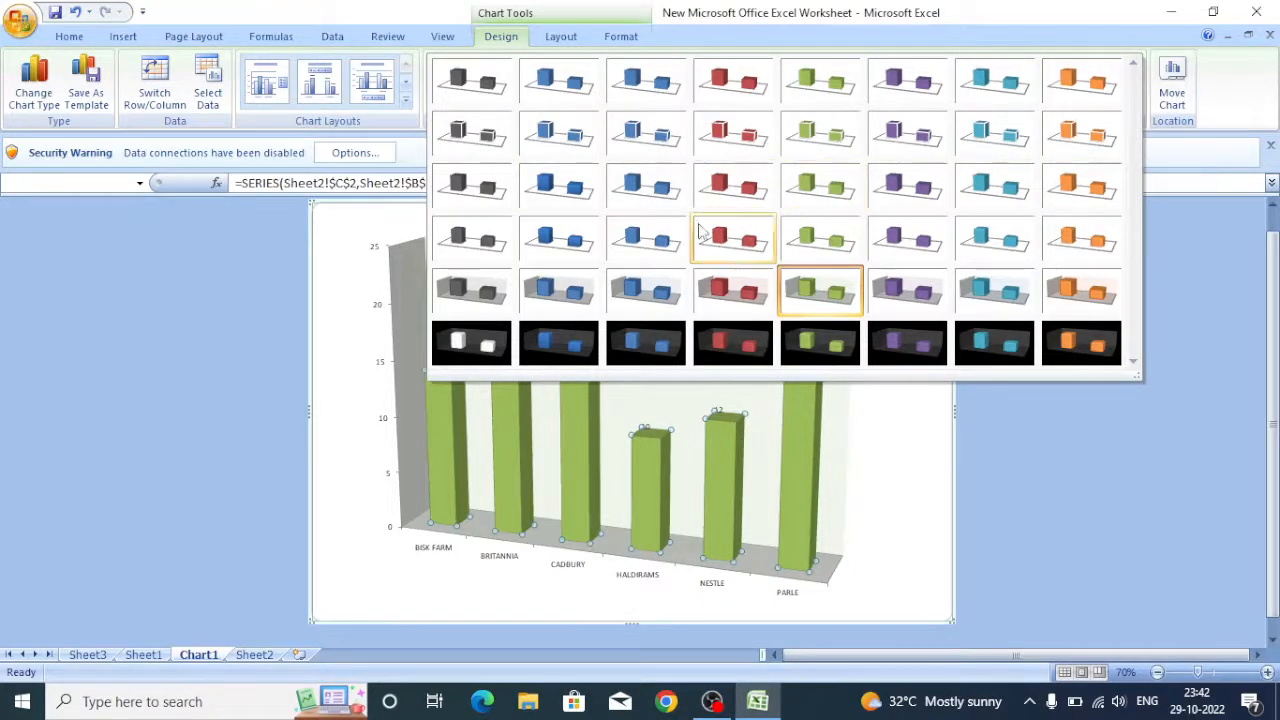
click(726, 204)
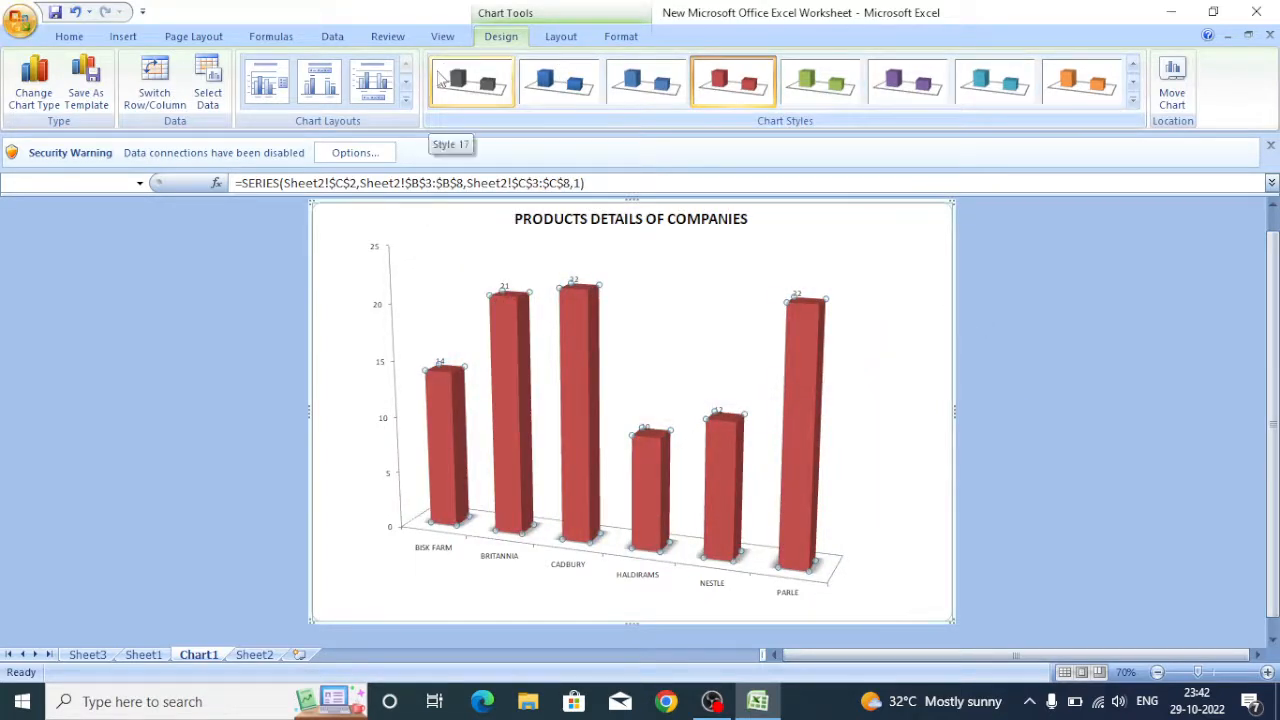
Fill the plot area with a solid light peach colour.
click(432, 553)
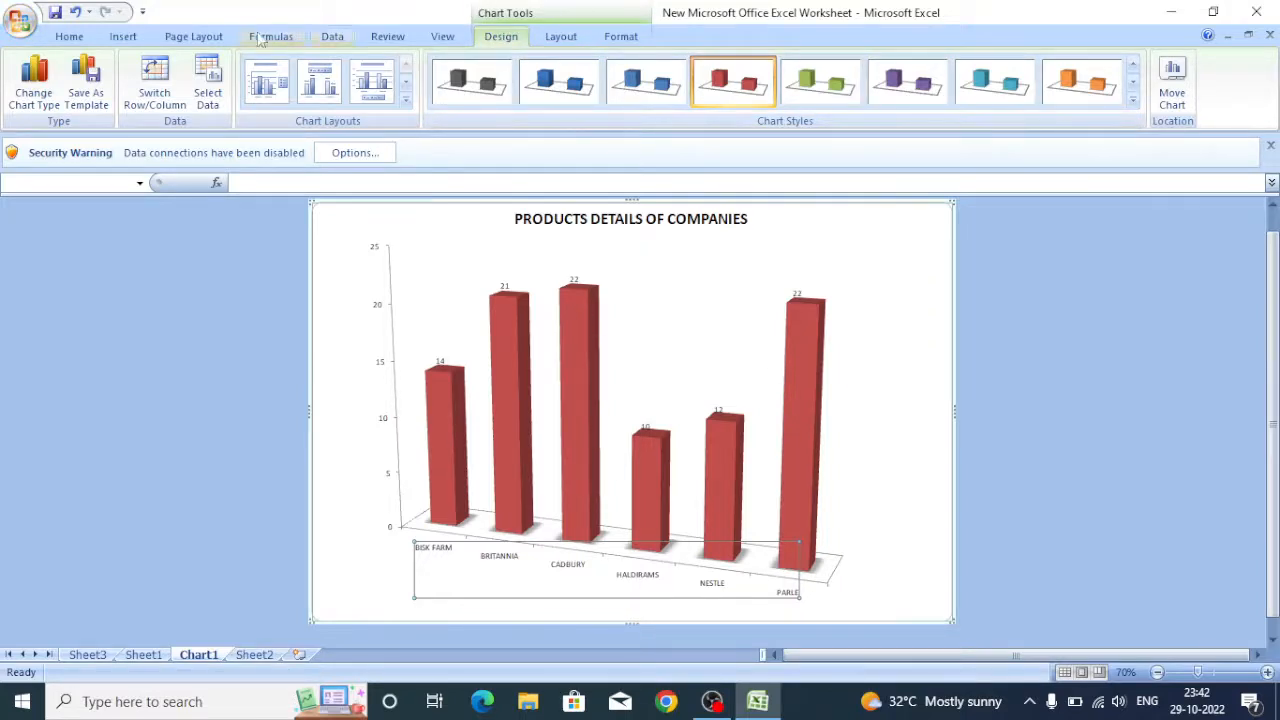
right_click(540, 590)
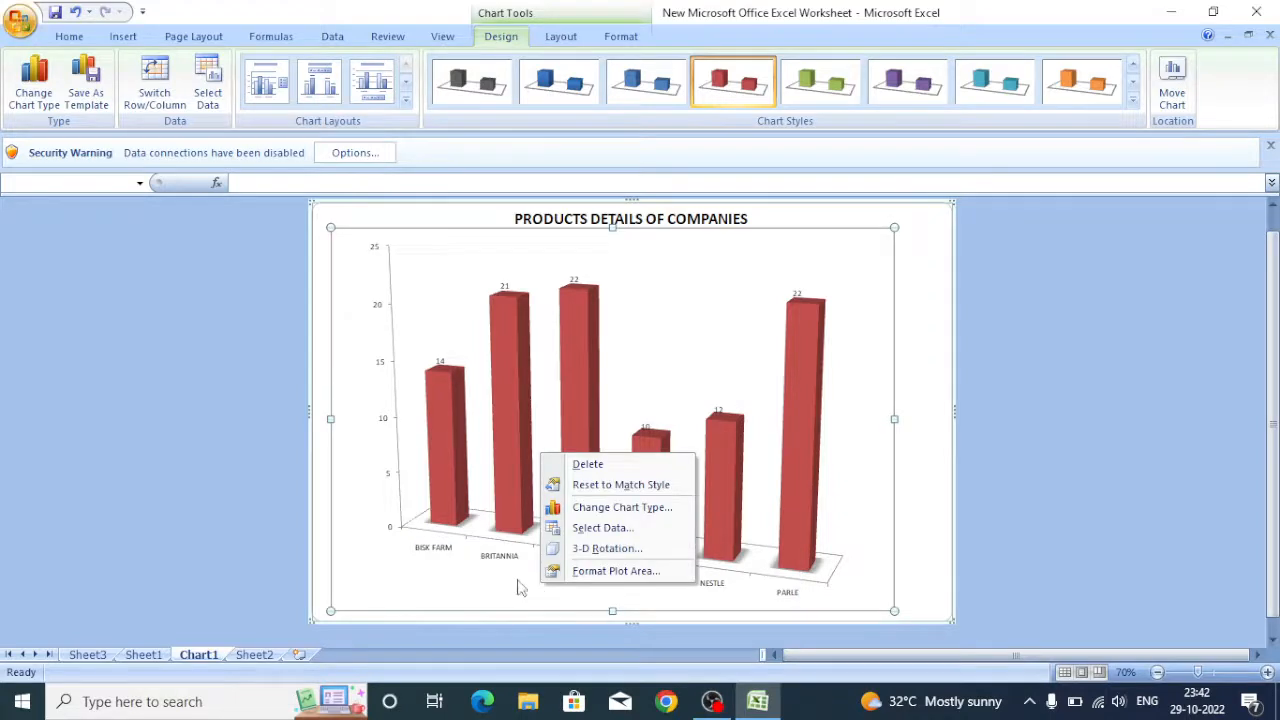
right_click(512, 595)
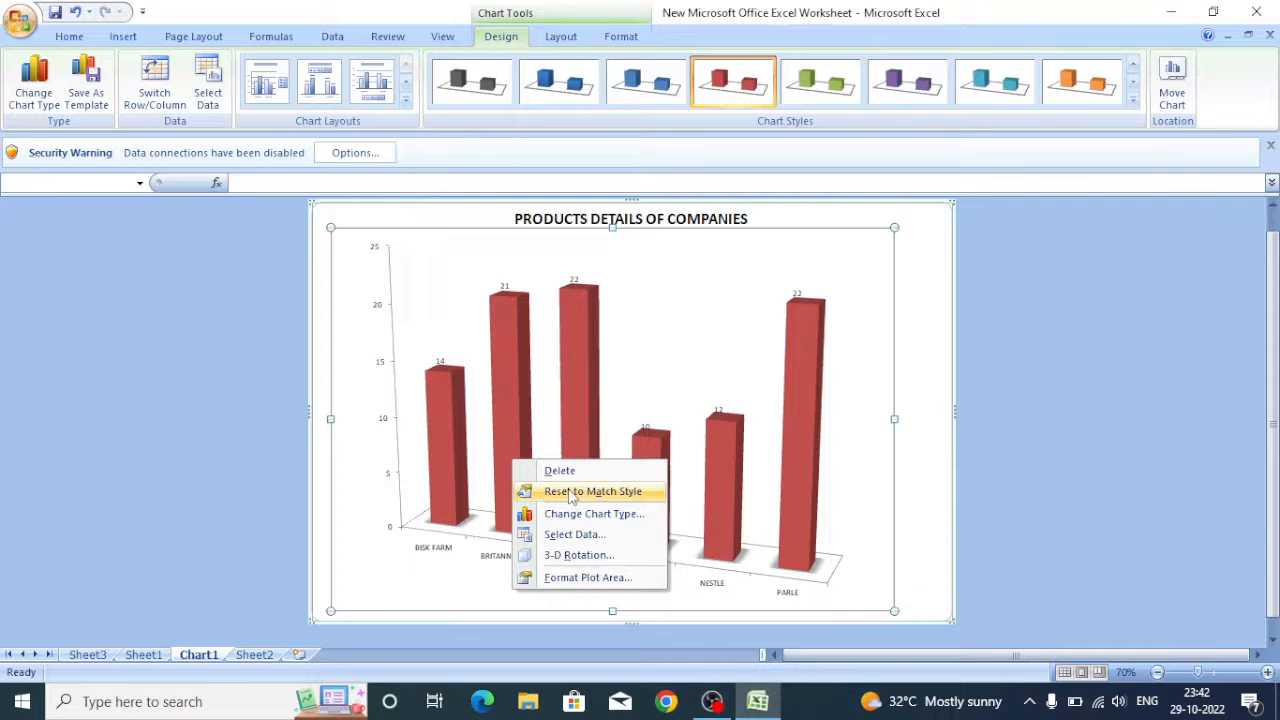
click(587, 580)
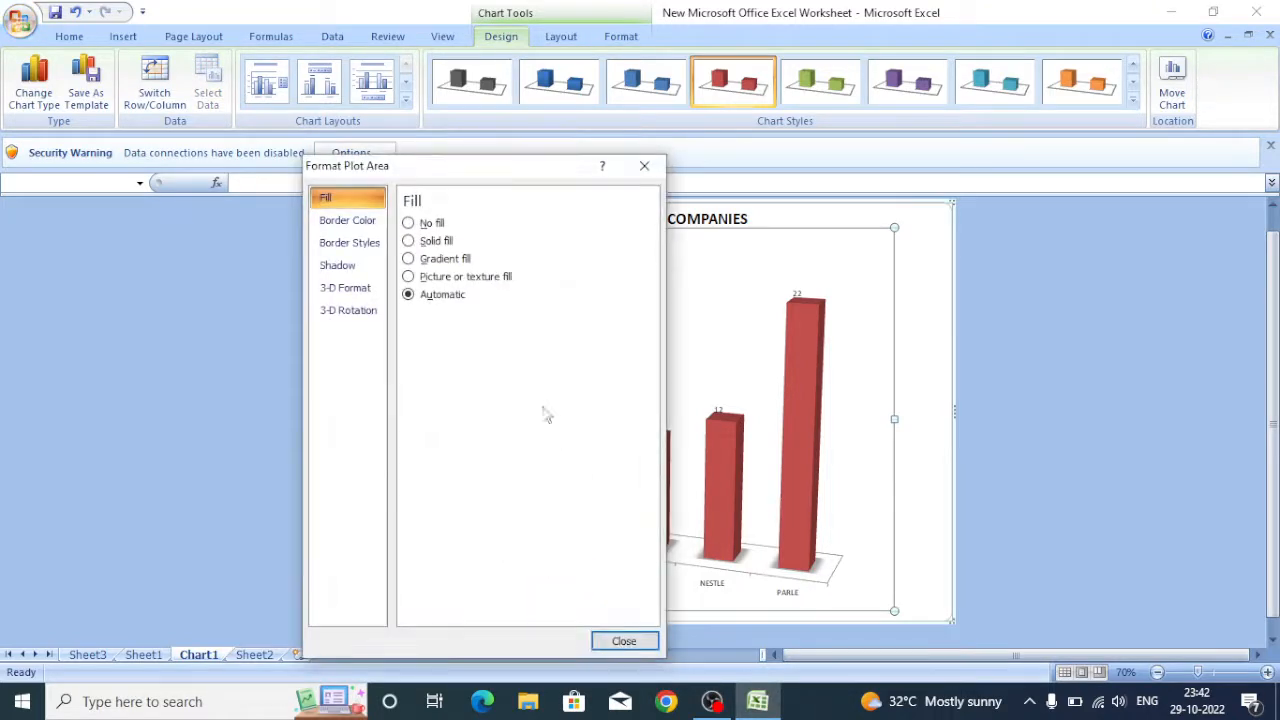
click(428, 241)
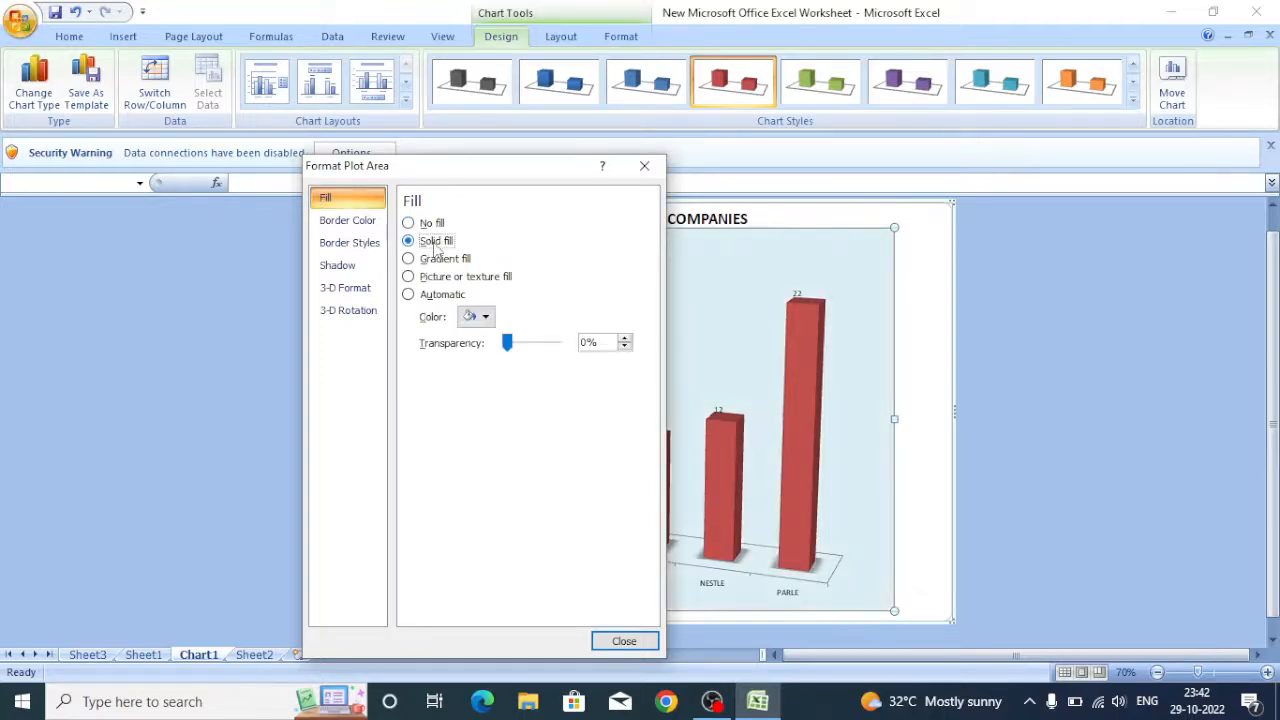
click(484, 316)
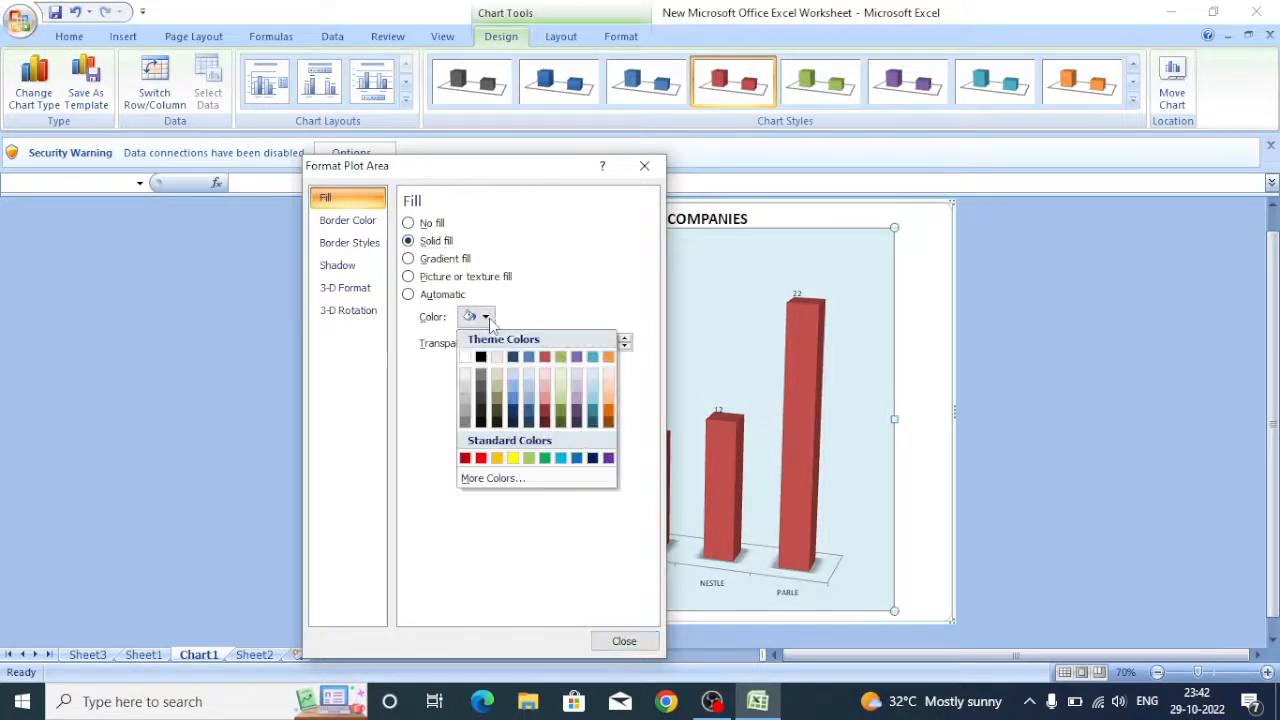
click(609, 374)
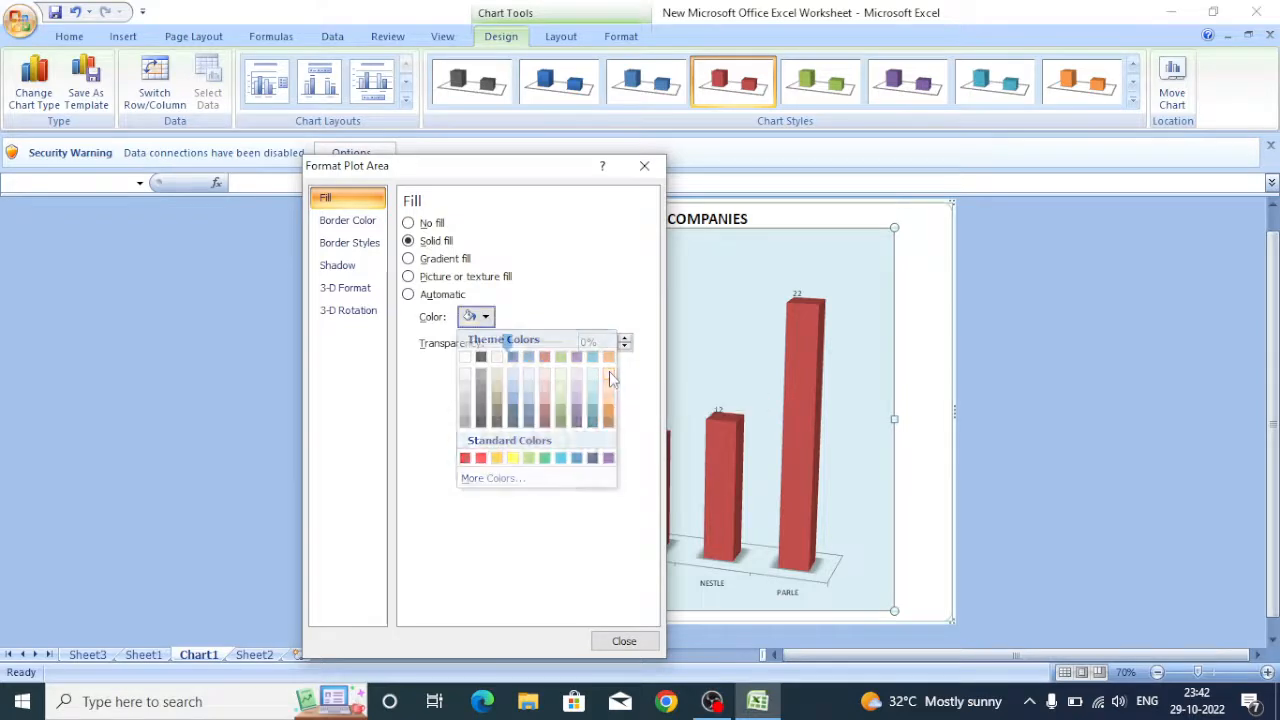
click(624, 641)
Give the category axis labels a solid light orange fill.
click(640, 580)
right_click(639, 578)
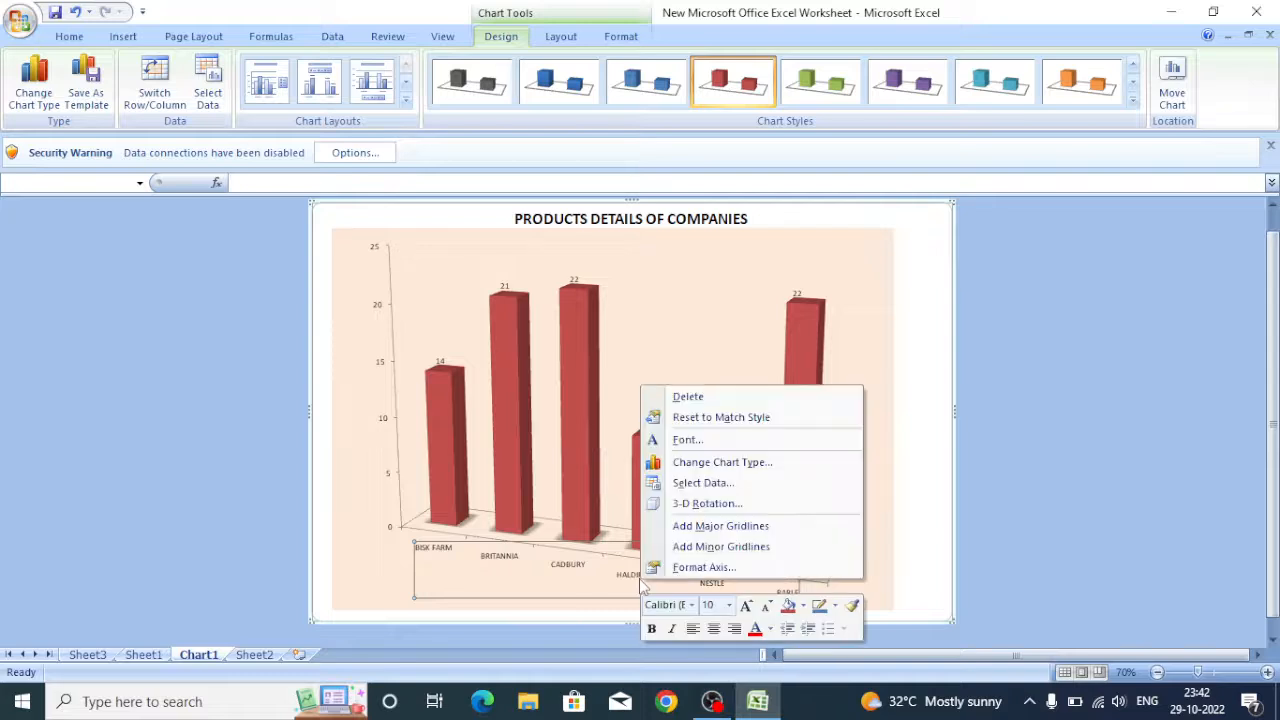
click(705, 567)
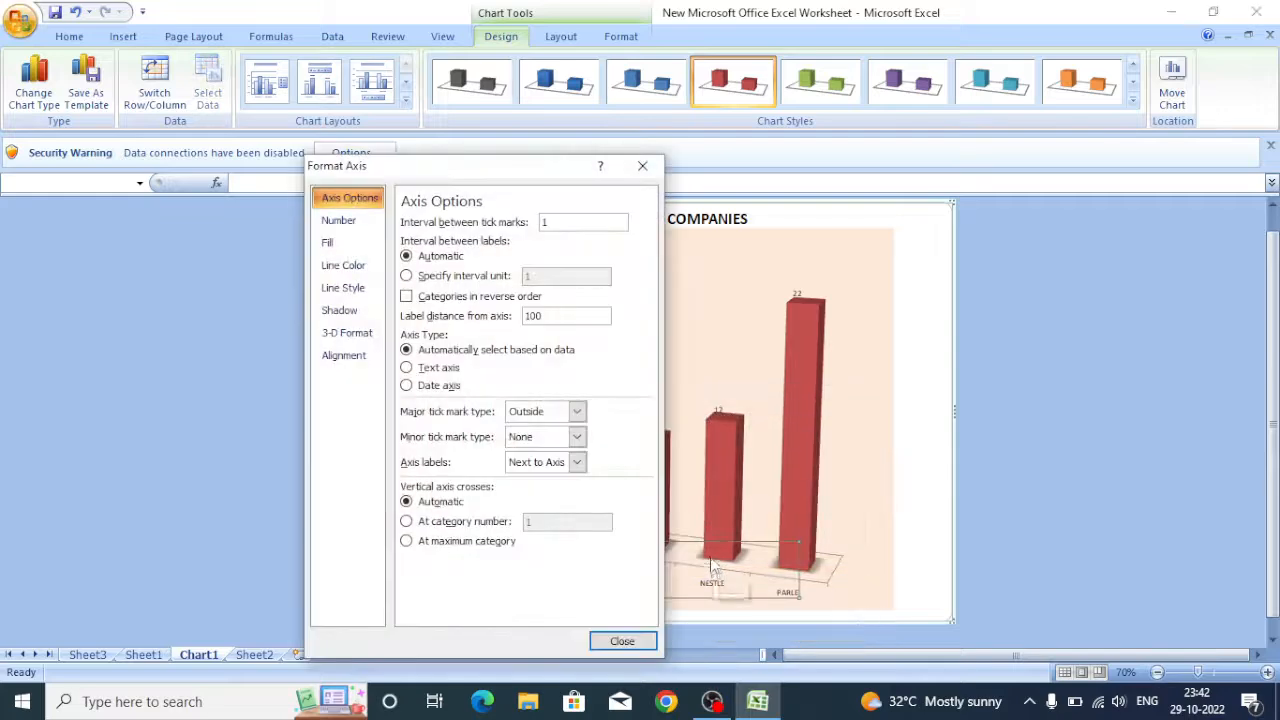
drag(486, 177, 184, 177)
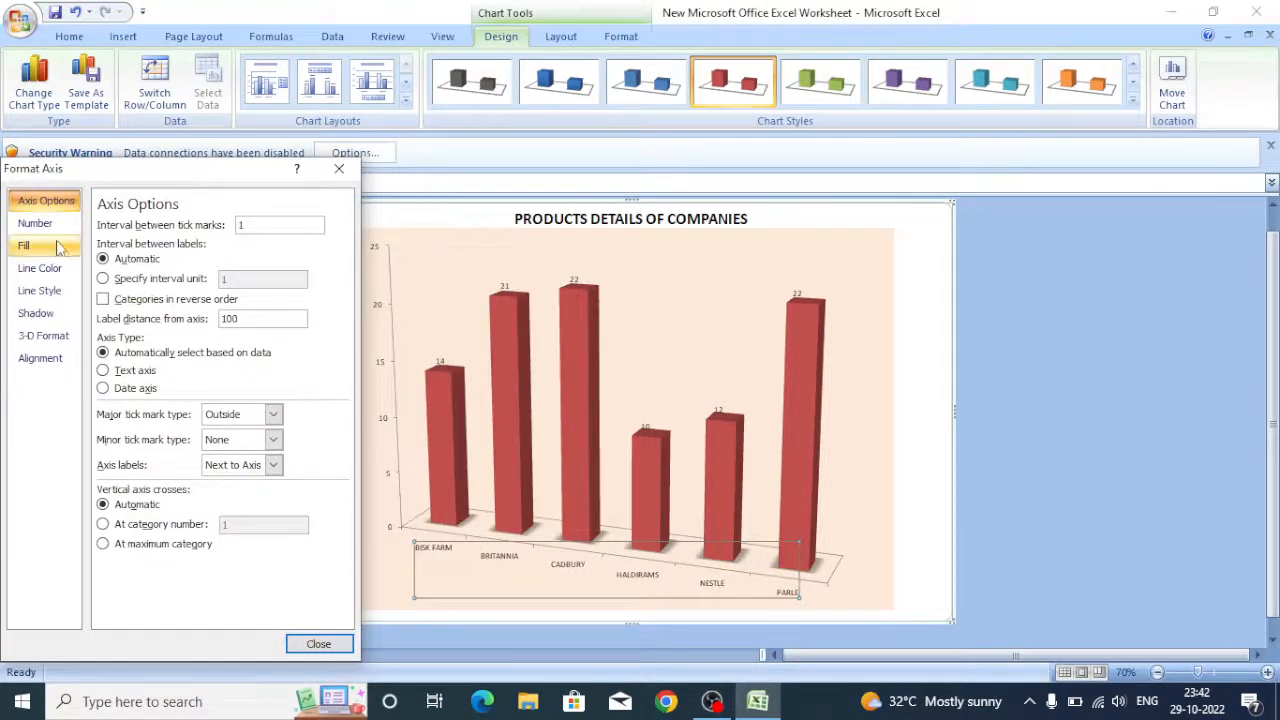
click(25, 246)
click(129, 246)
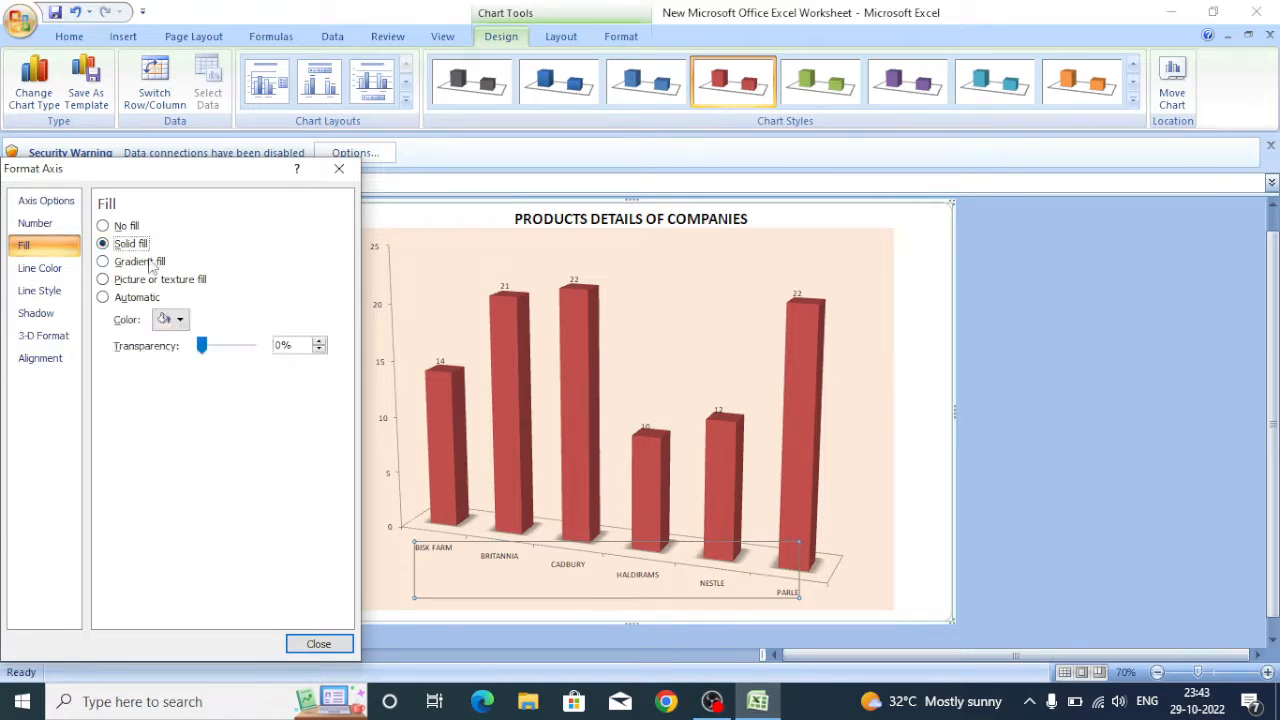
click(170, 319)
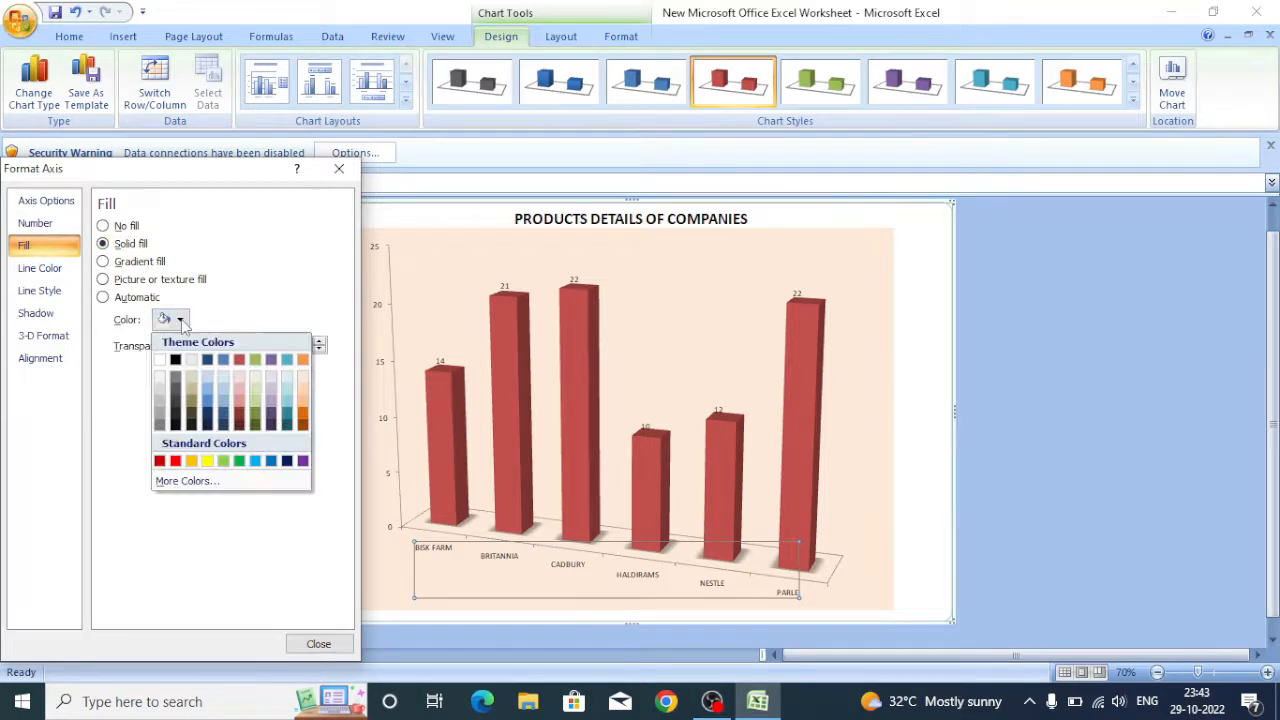
click(196, 404)
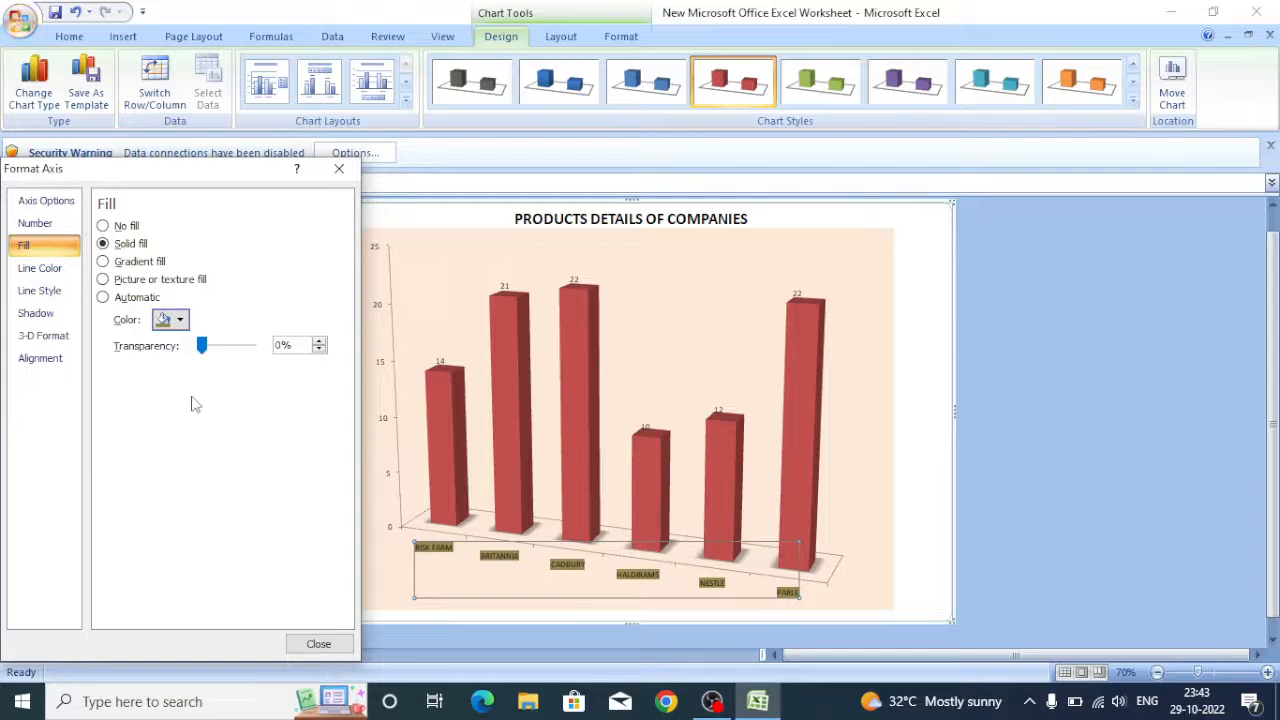
click(178, 320)
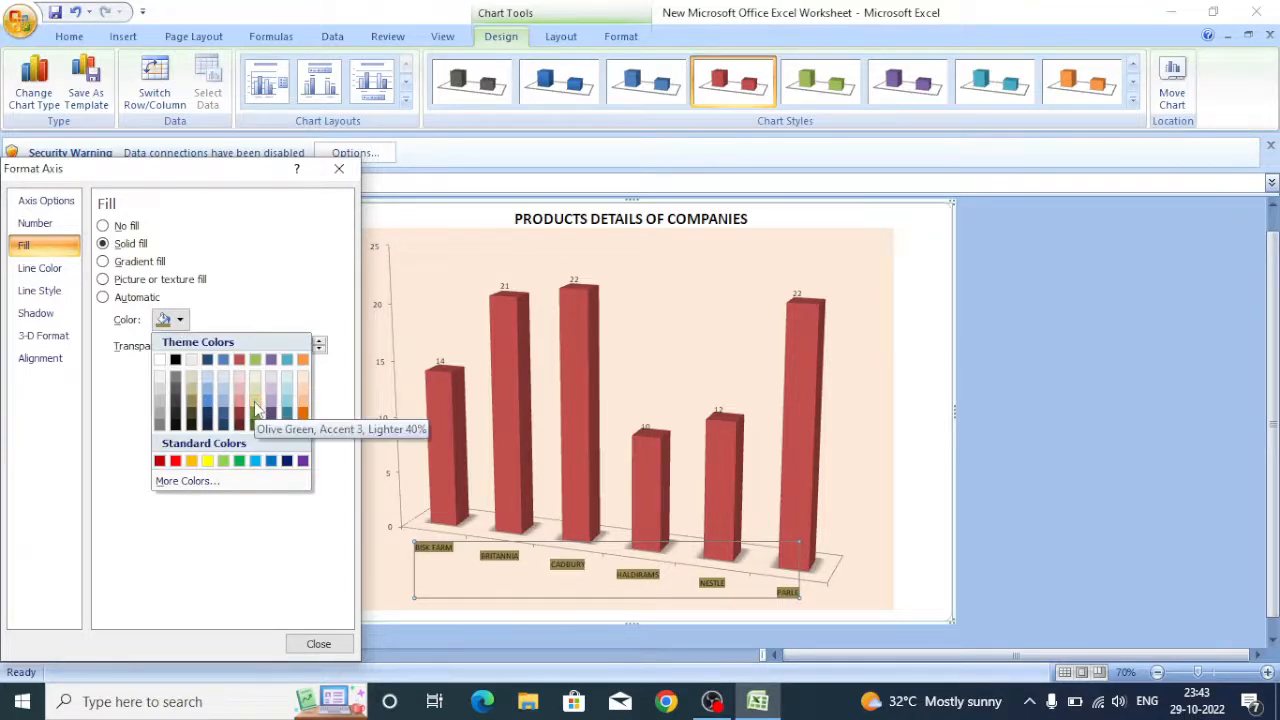
click(304, 393)
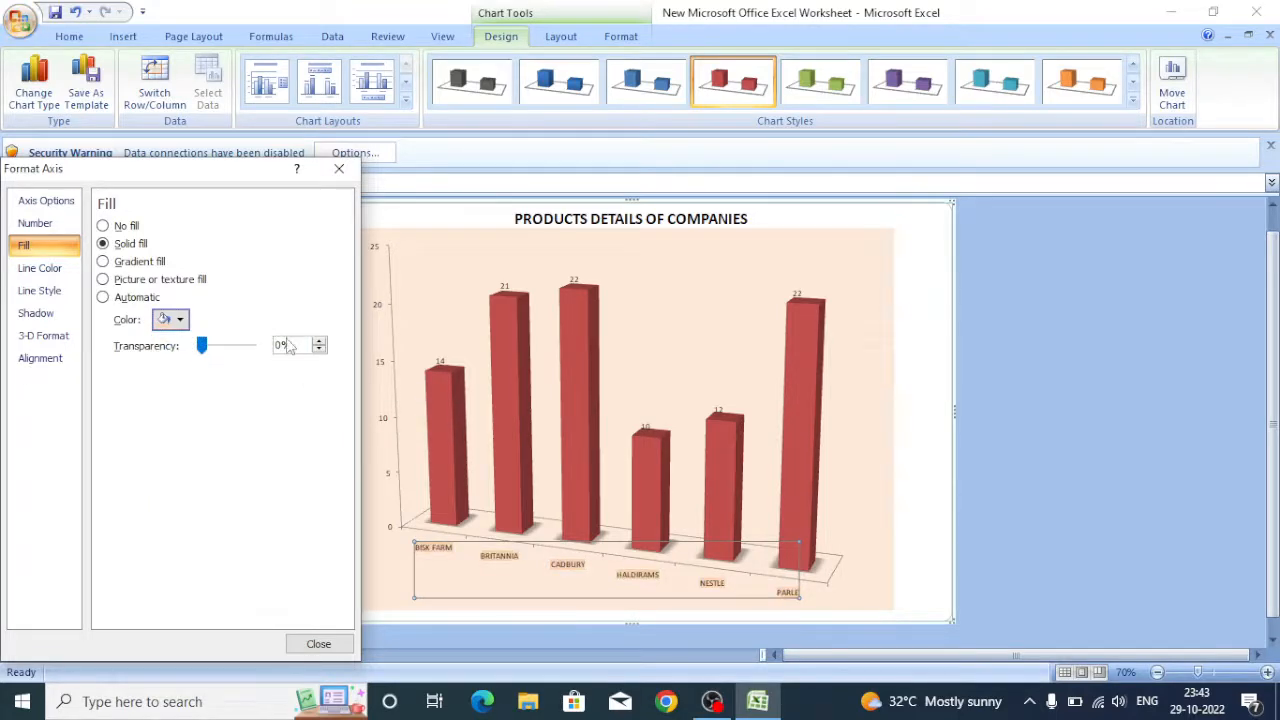
click(43, 274)
click(48, 291)
click(50, 314)
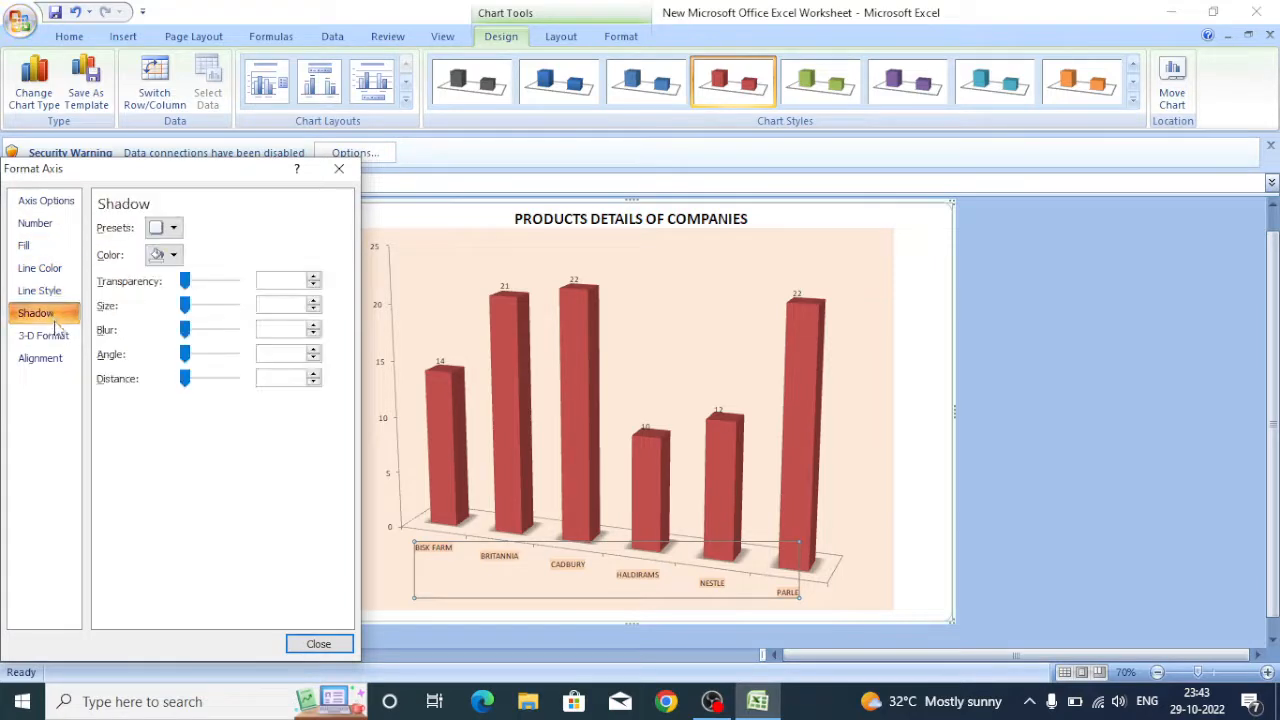
click(45, 337)
click(45, 360)
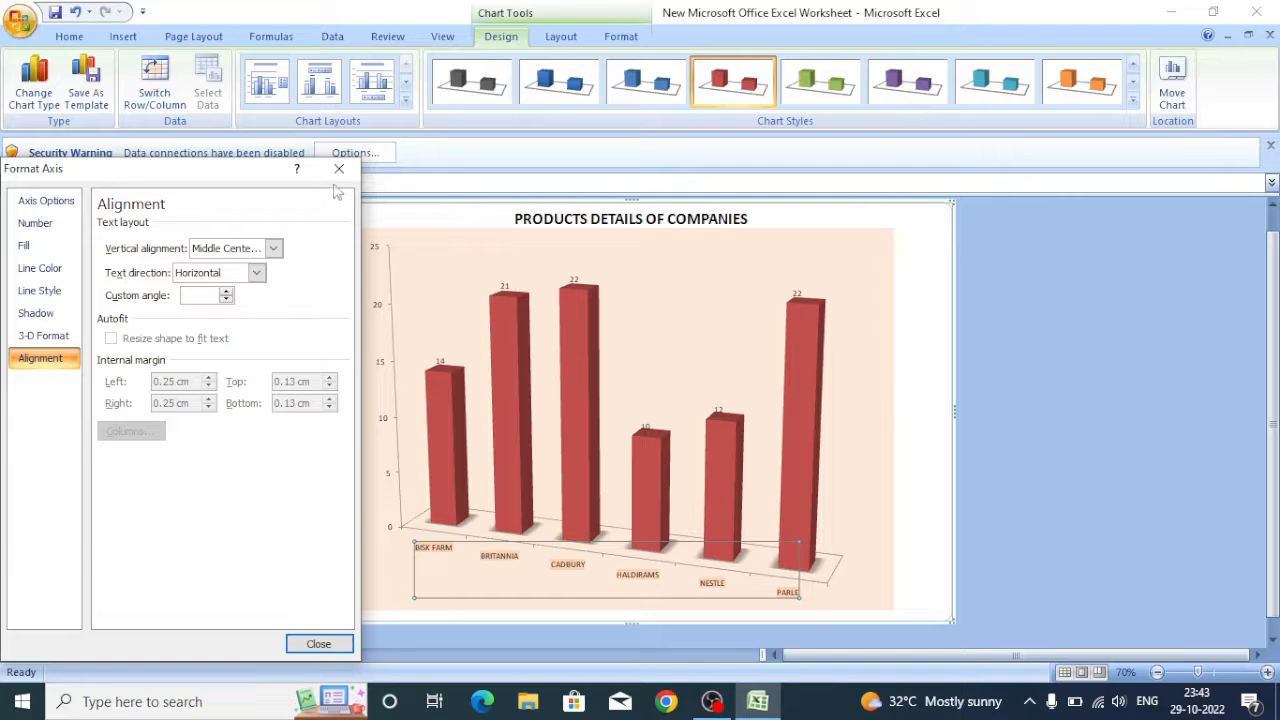
click(318, 643)
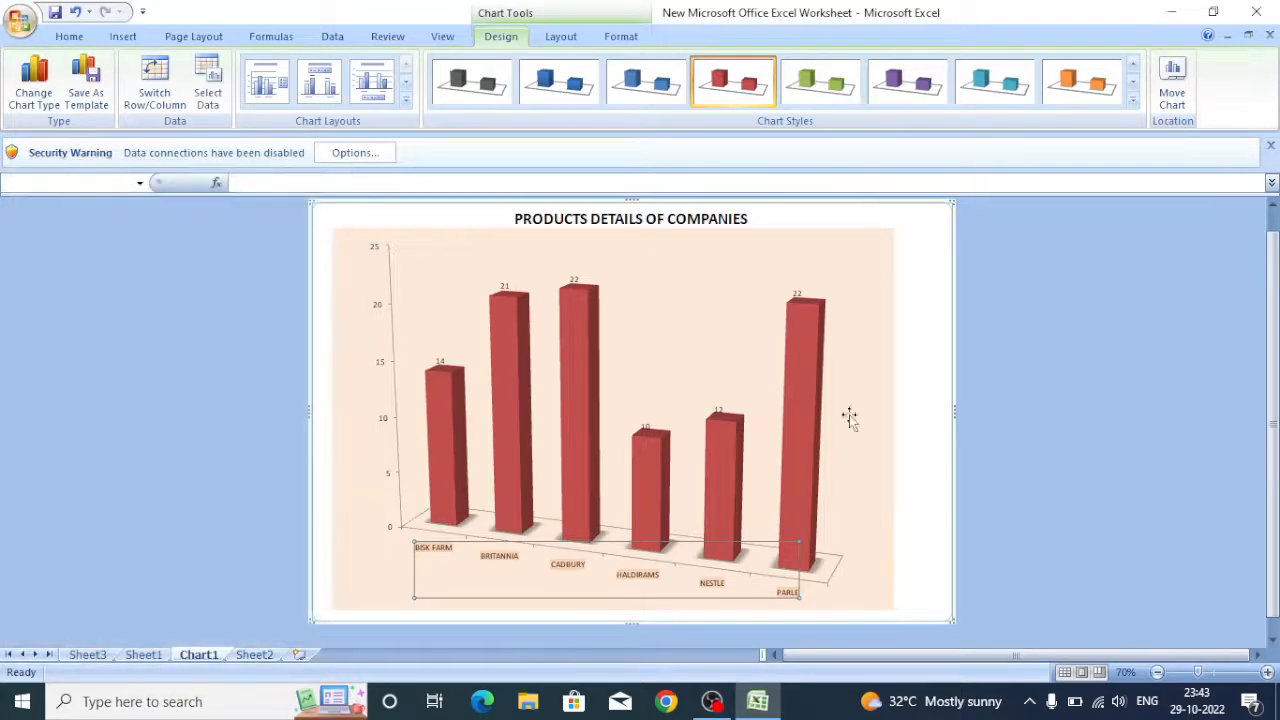
Switch to the Sheet2 worksheet holding the company data.
click(932, 394)
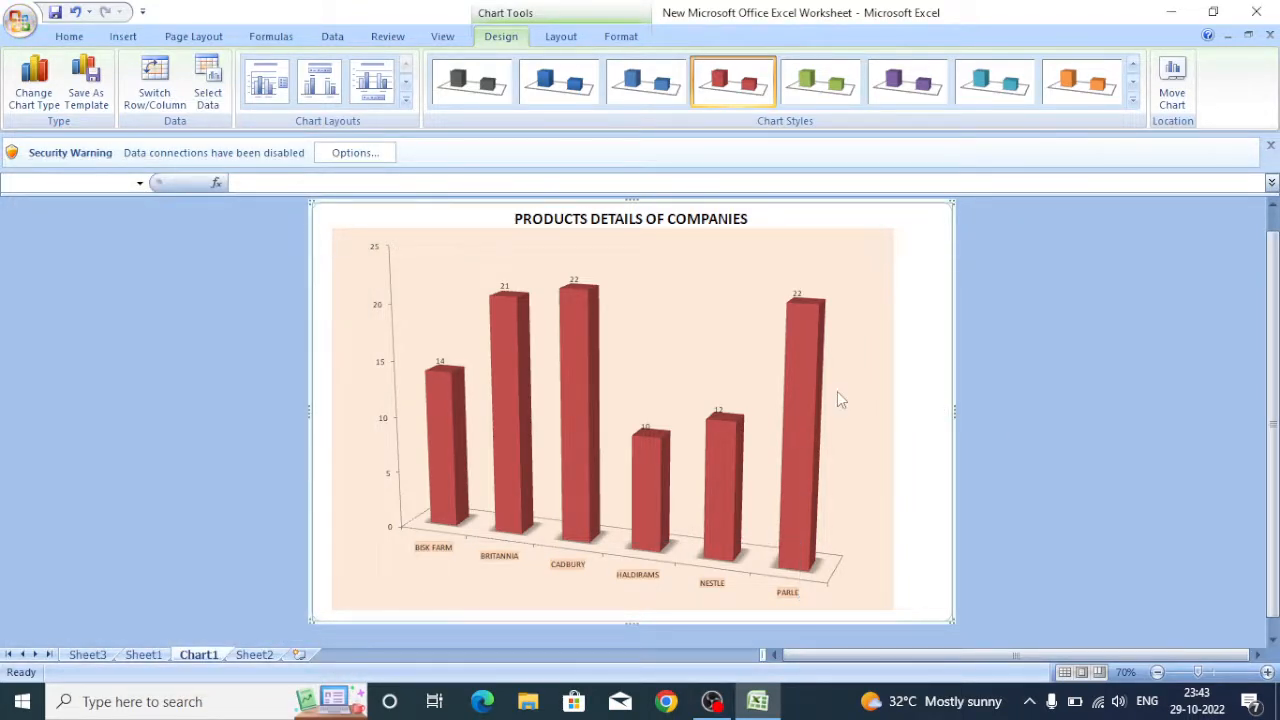
right_click(824, 205)
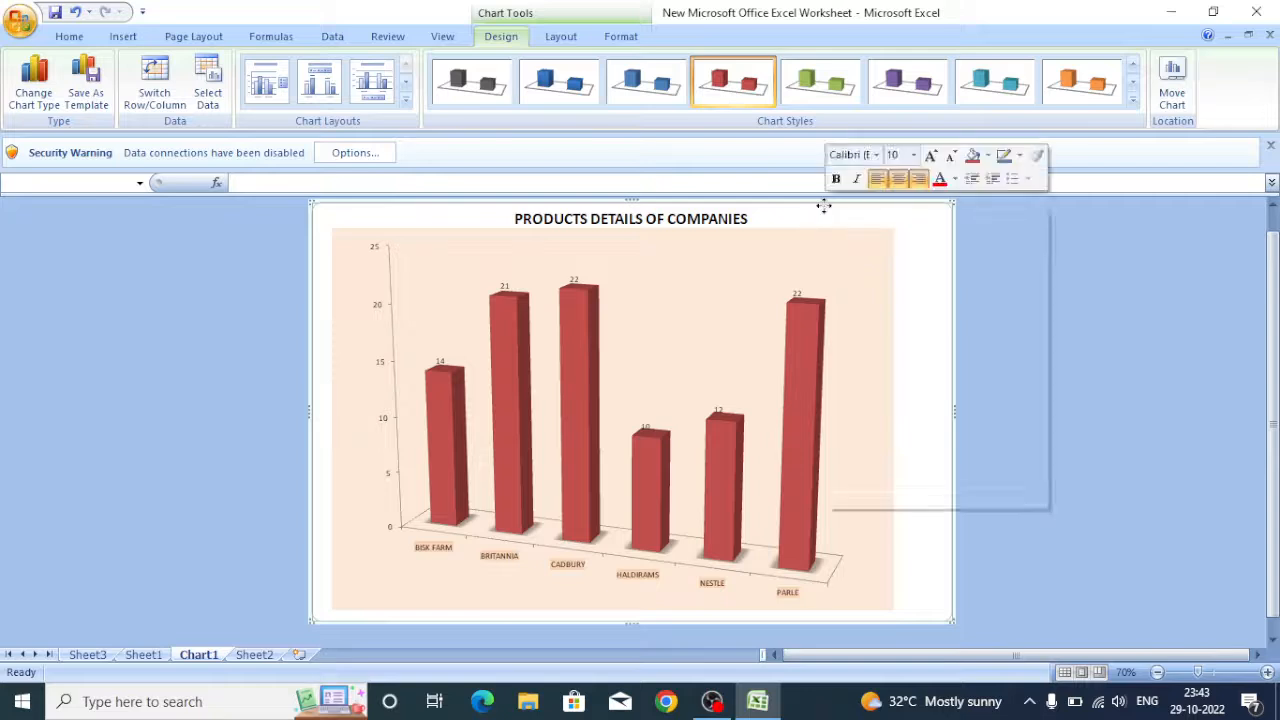
click(870, 239)
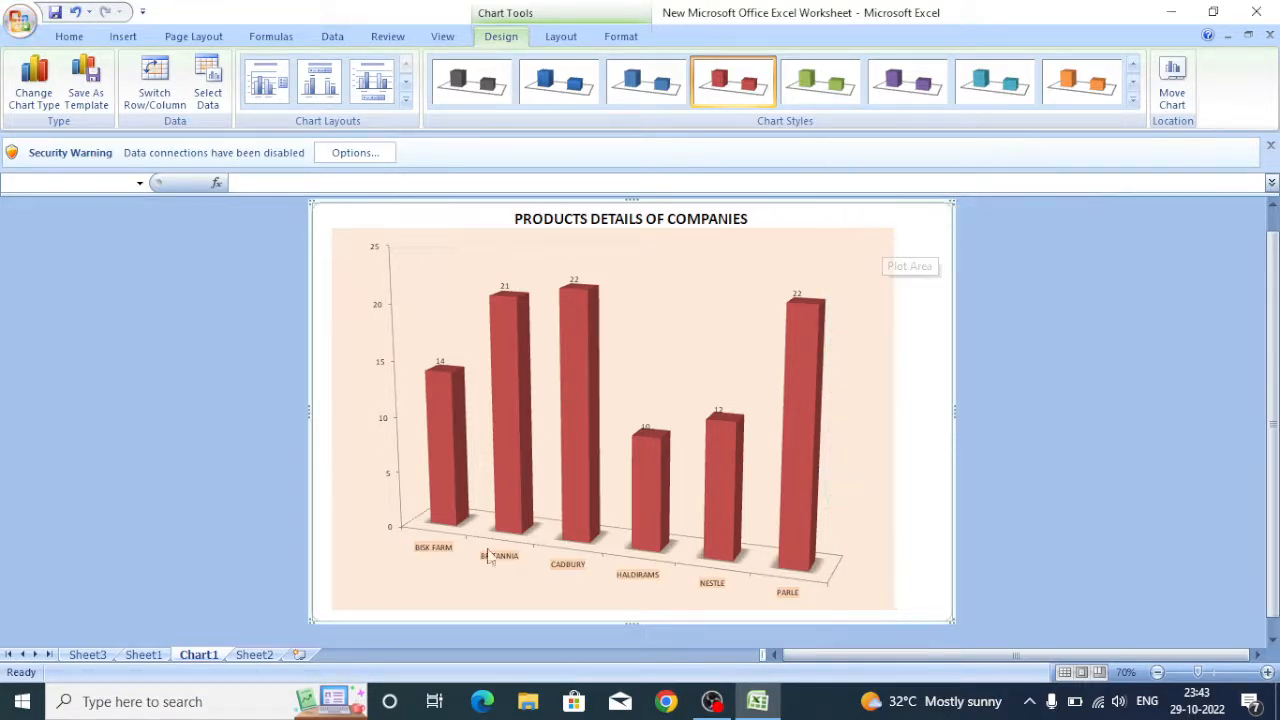
click(255, 655)
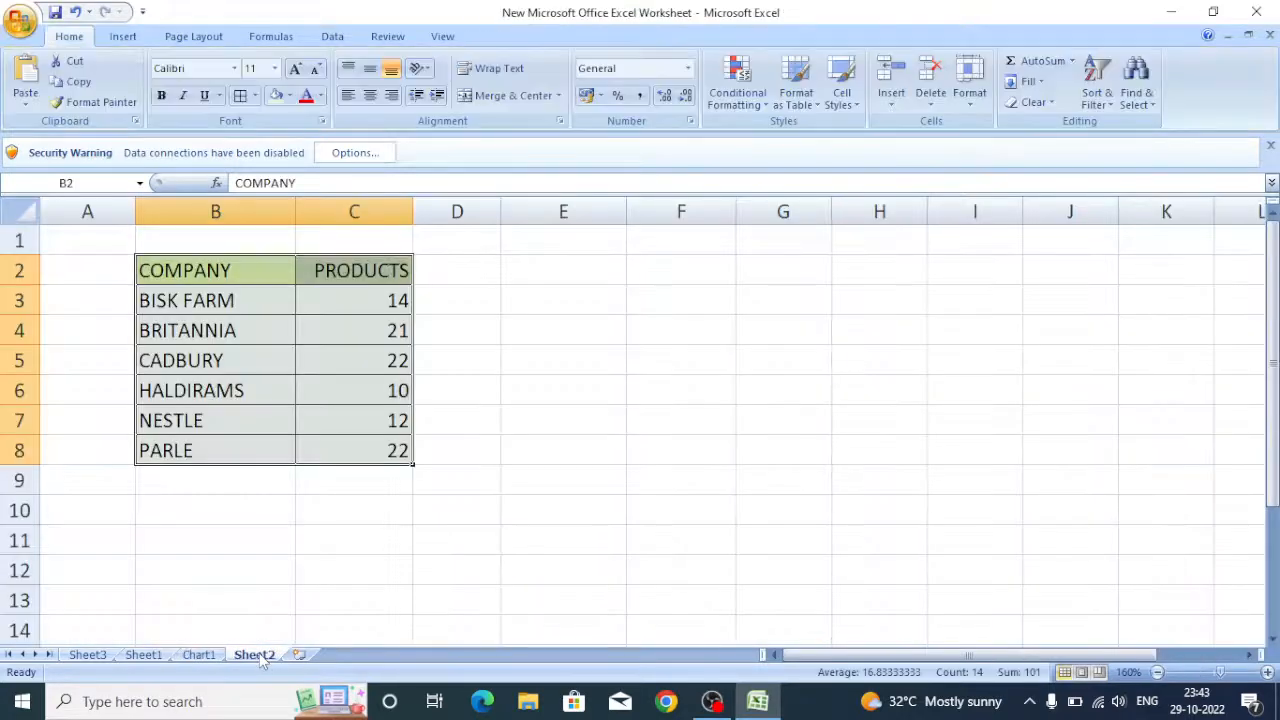
Paste the copied chart into Sheet2 and position it beside the company data table, starting near cell D2.
right_click(530, 268)
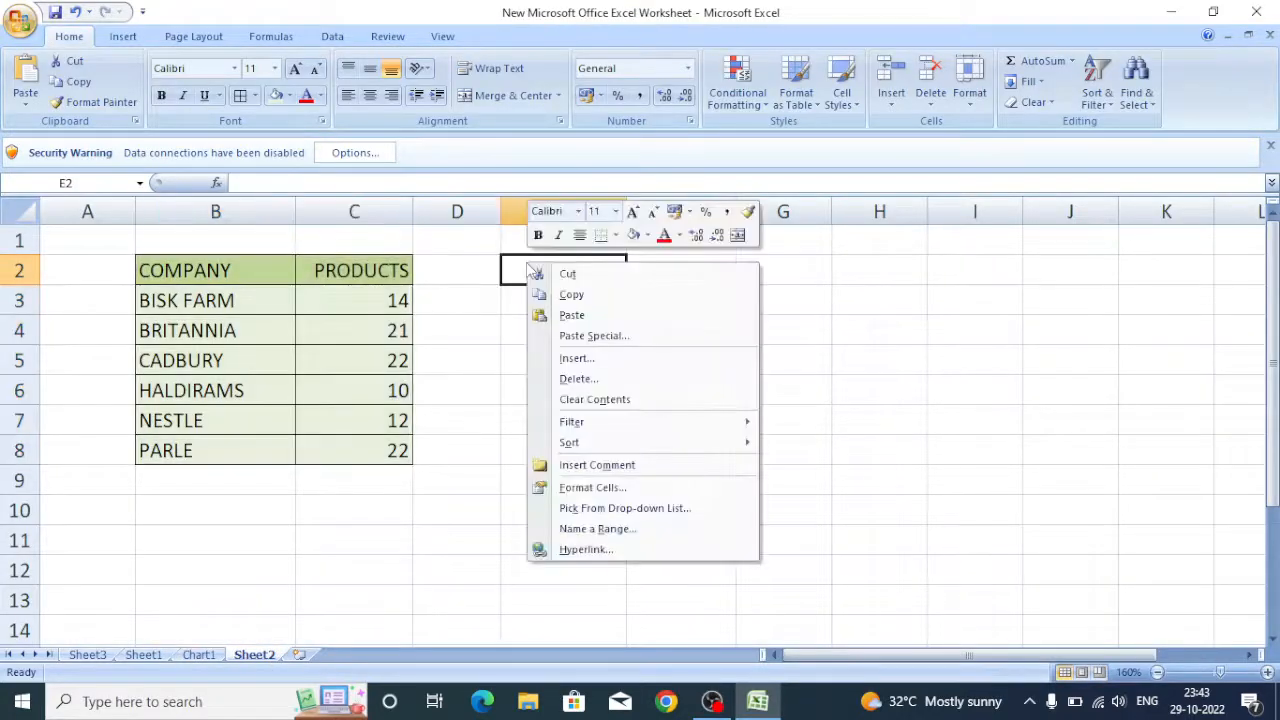
click(572, 315)
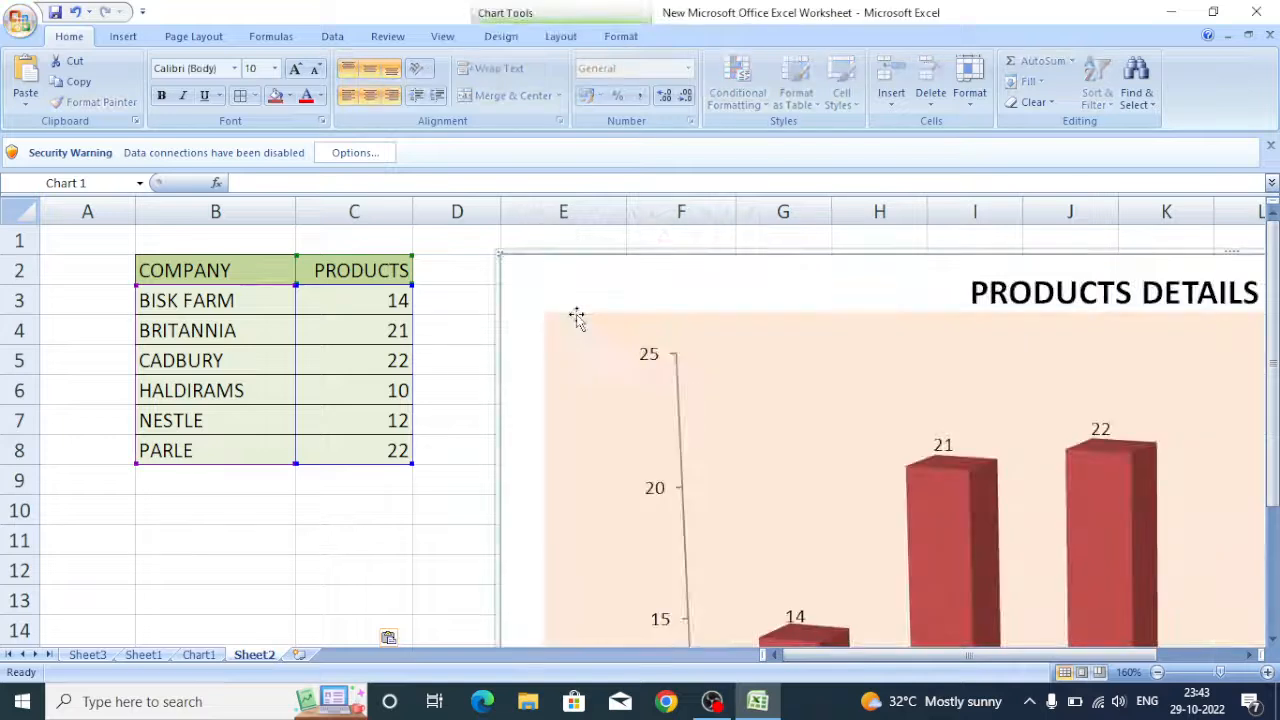
drag(545, 313, 920, 449)
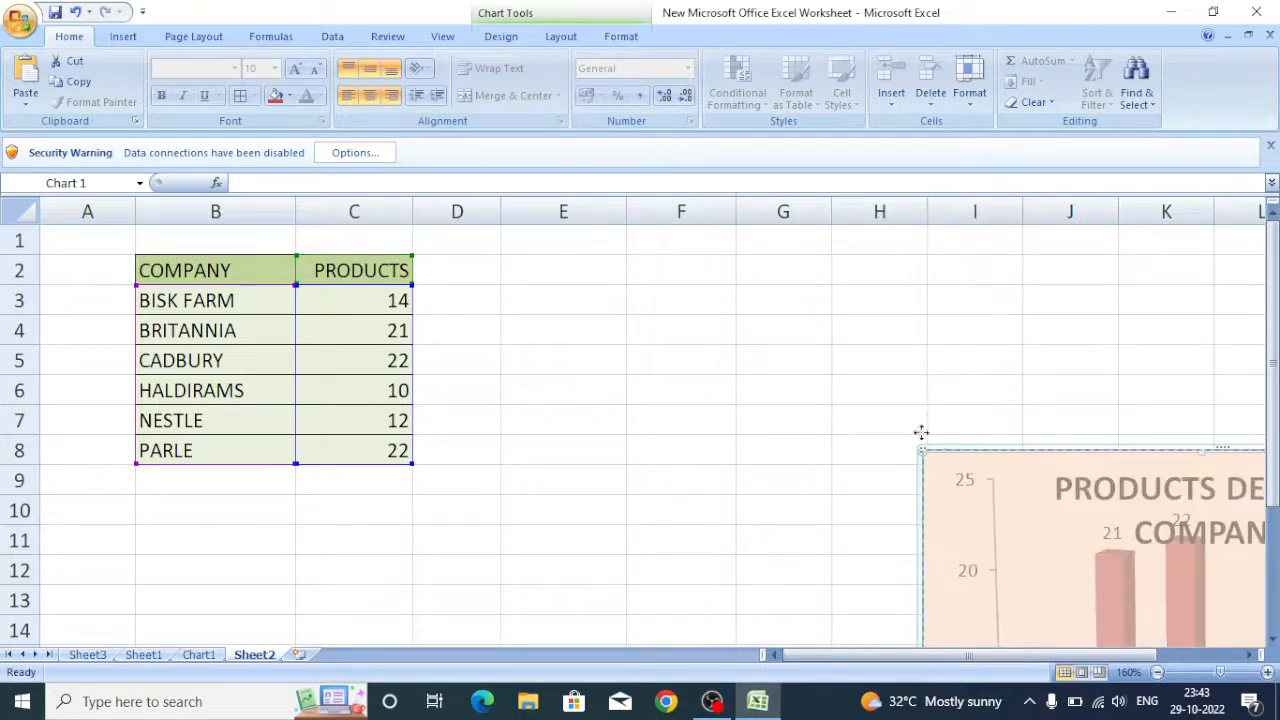
click(845, 390)
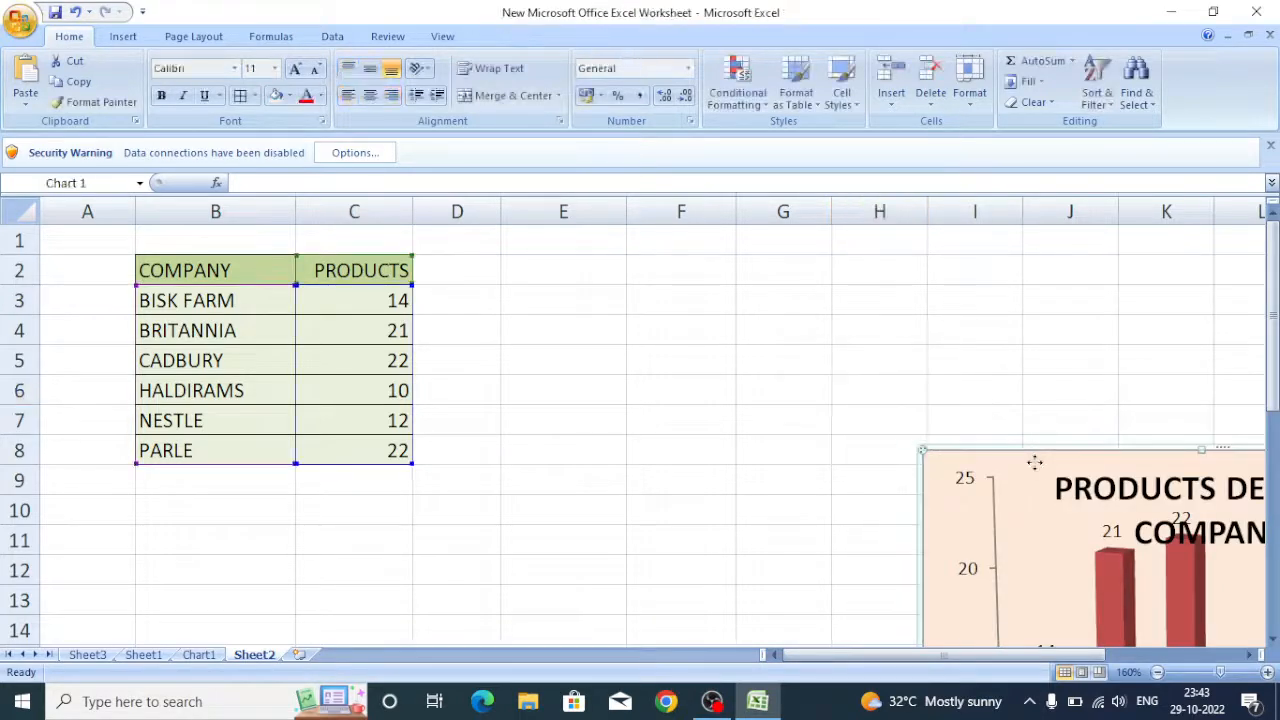
click(938, 455)
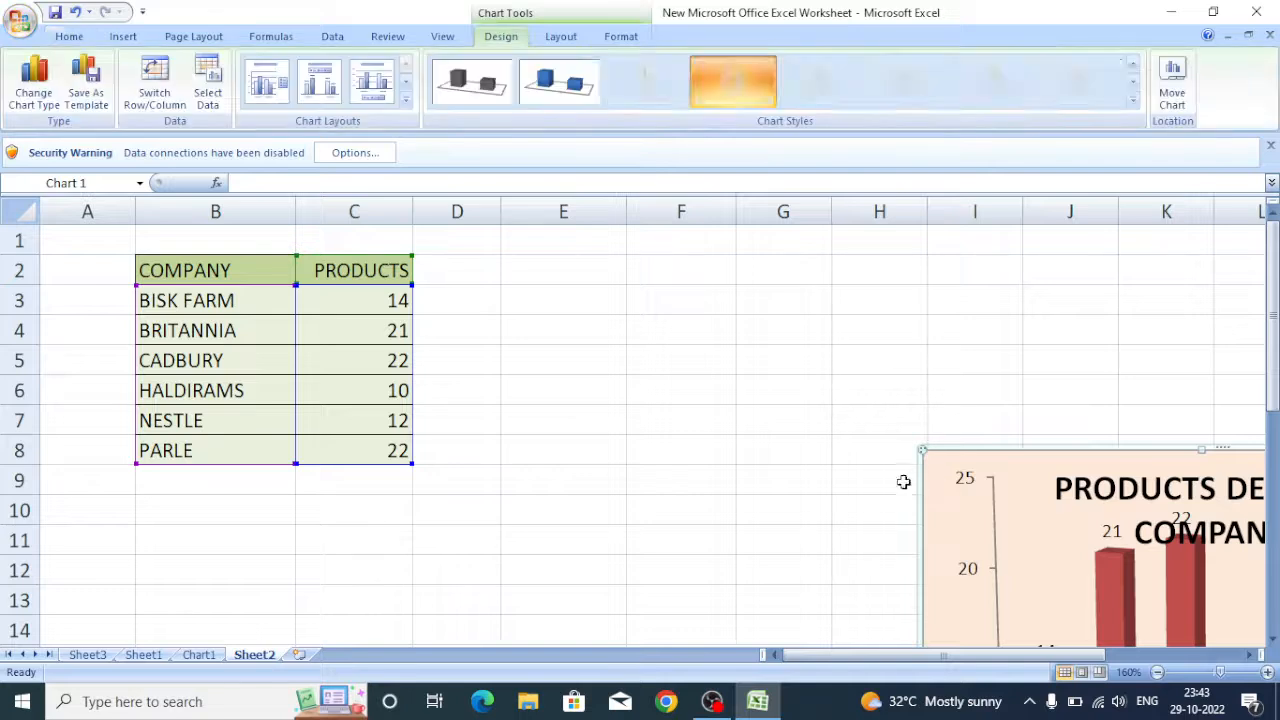
drag(937, 449, 477, 251)
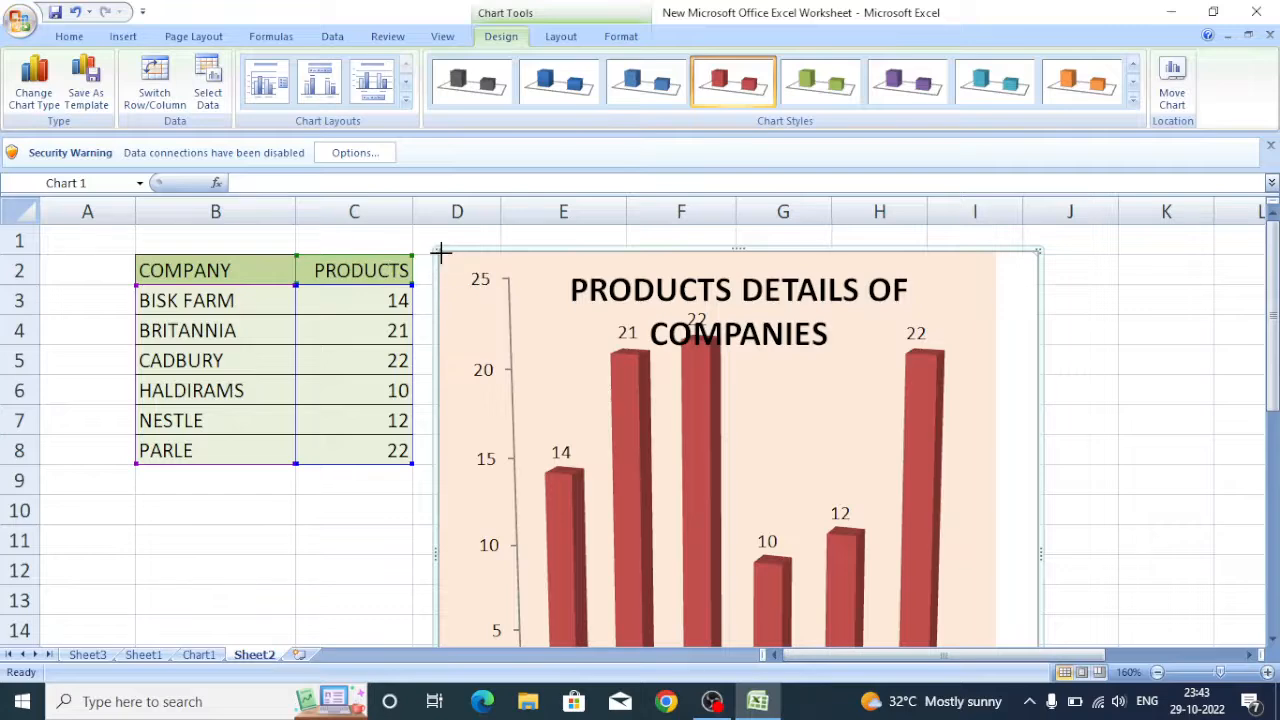
drag(441, 254, 510, 343)
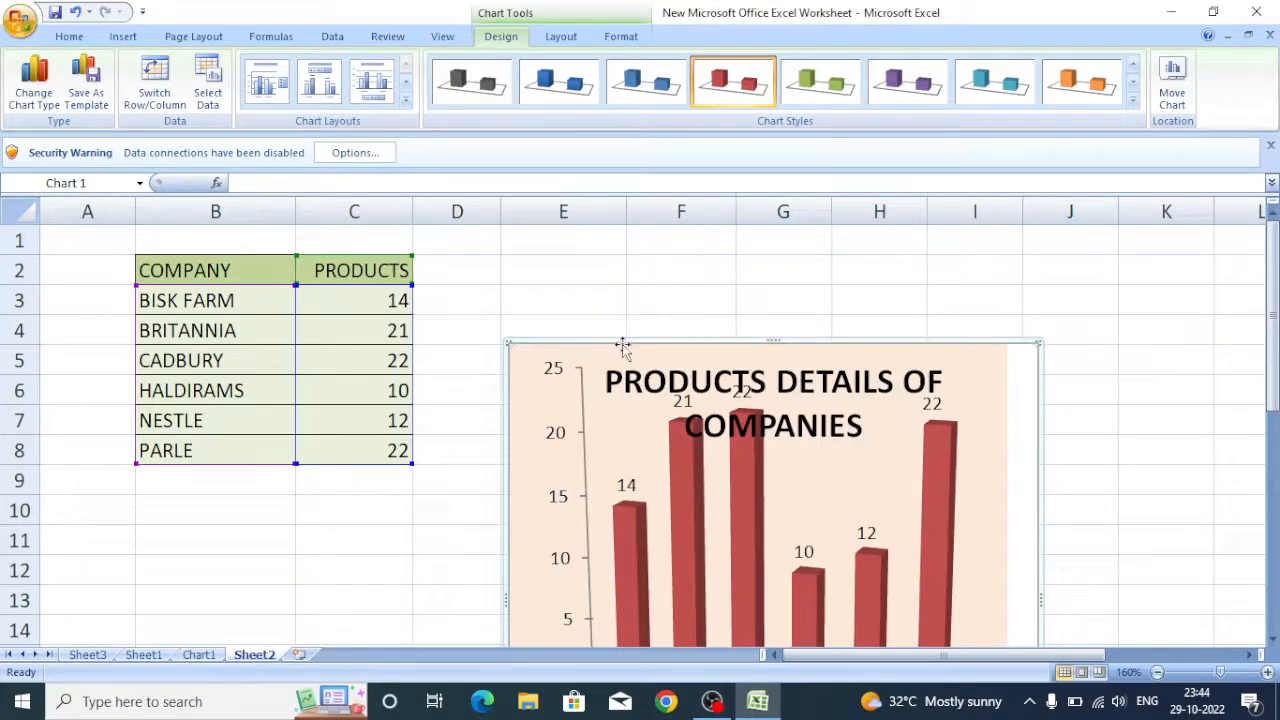
drag(622, 344, 548, 257)
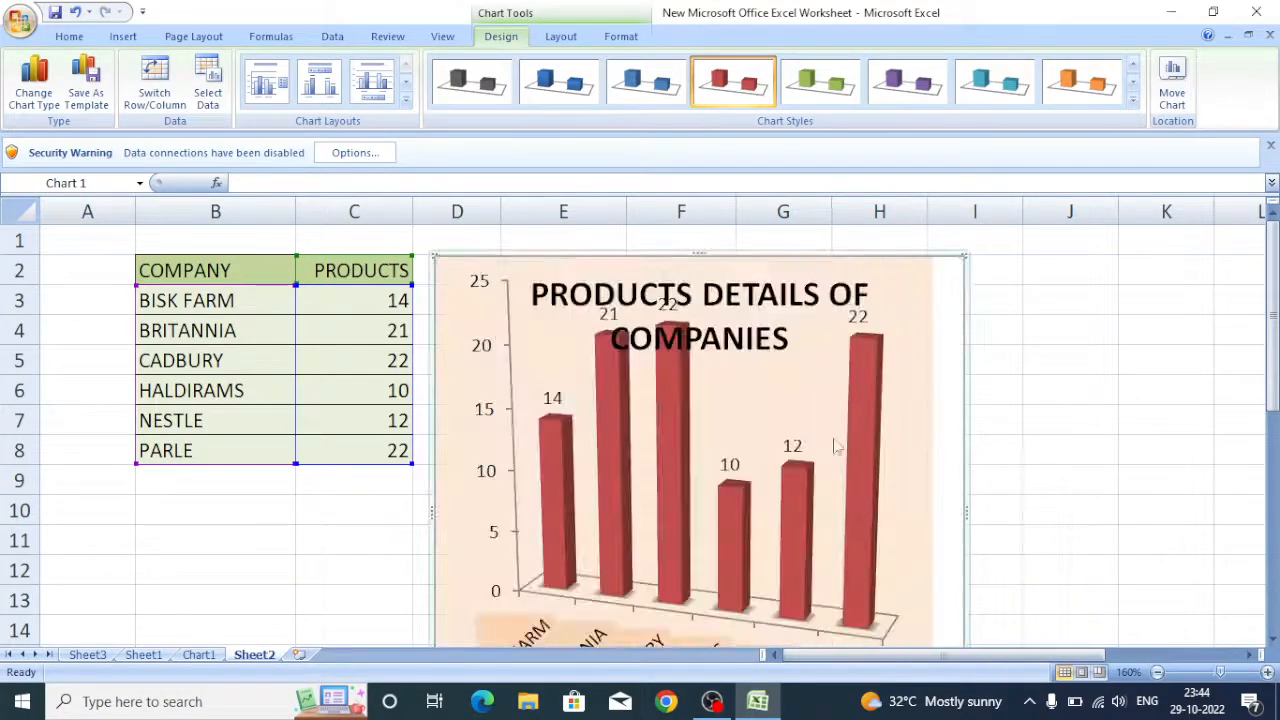
Delete the chart title.
click(821, 288)
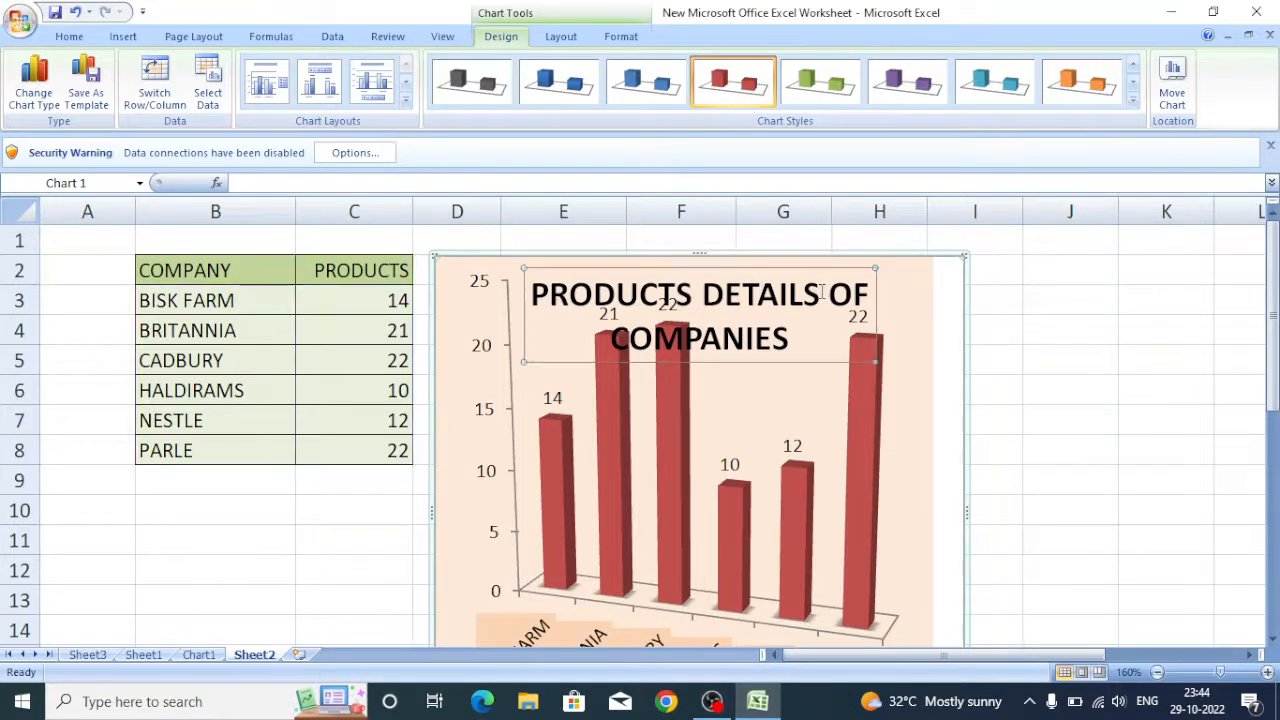
drag(530, 294, 842, 348)
click(830, 266)
key(Delete)
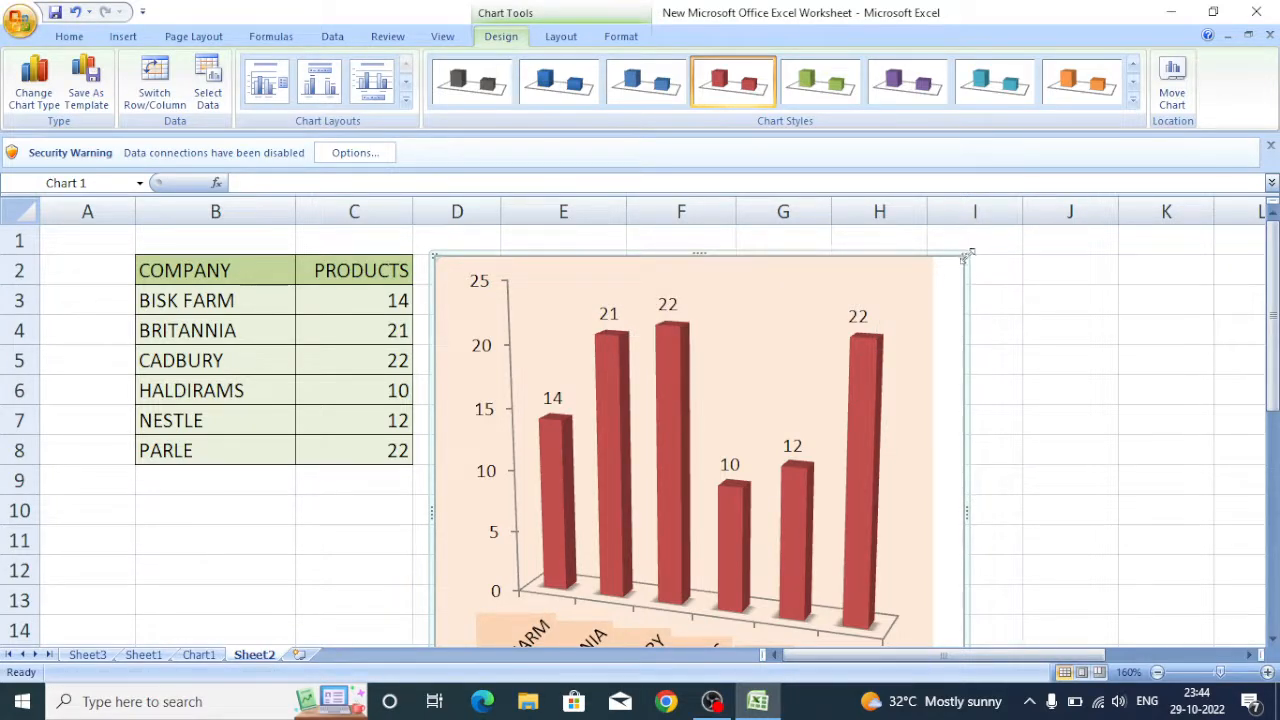
Resize the chart narrower from its top-right corner so it fits beside the data.
drag(962, 255, 800, 258)
click(1027, 386)
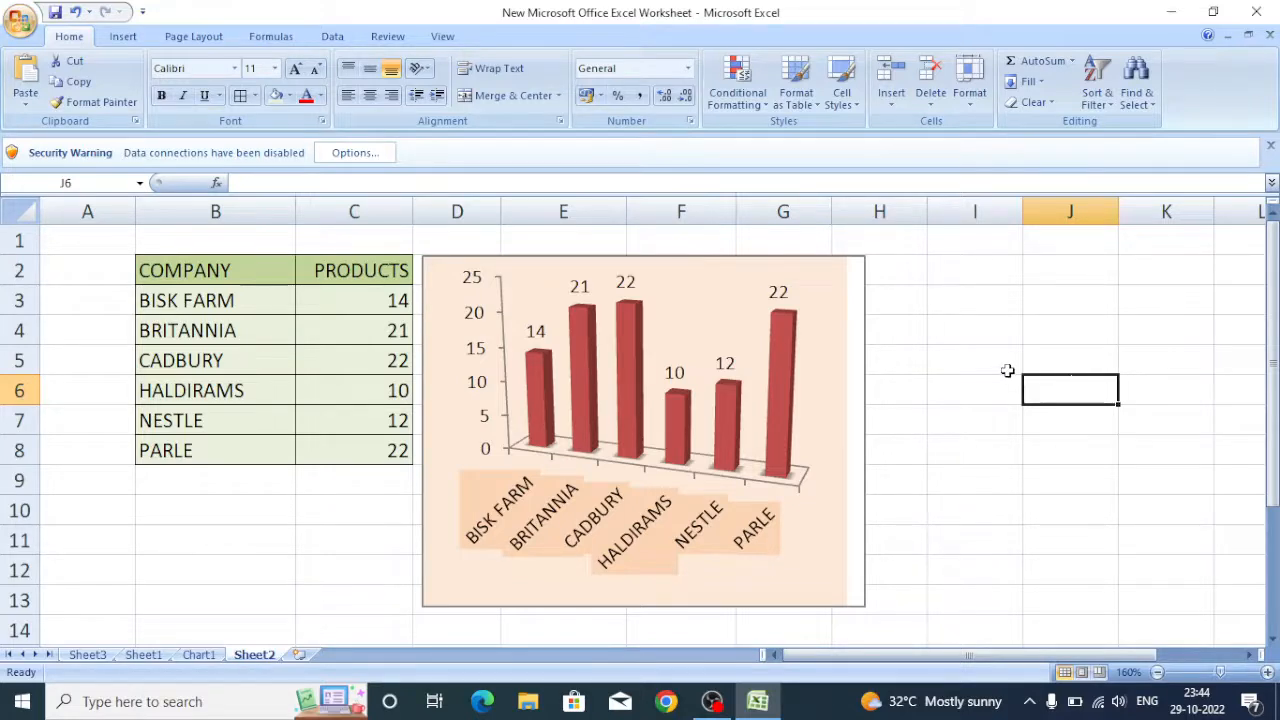
click(964, 489)
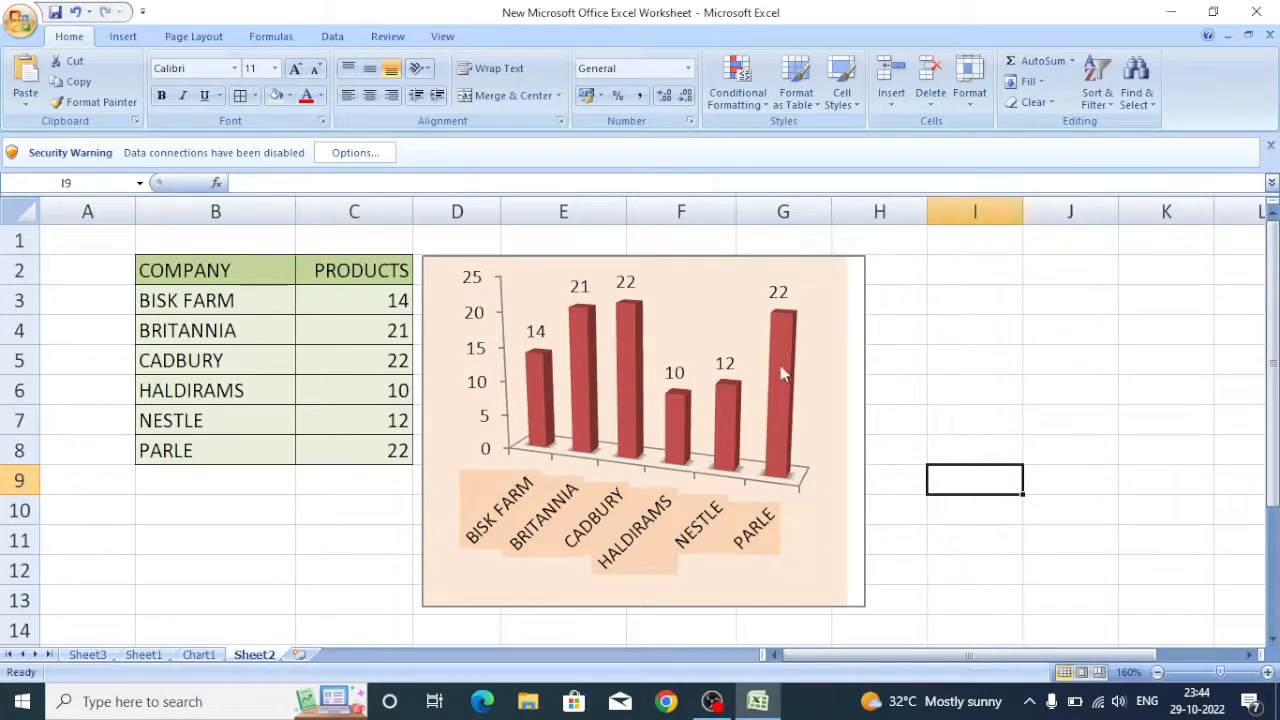
Set PARLE's product count to 32 and save the workbook.
click(360, 452)
text(32)
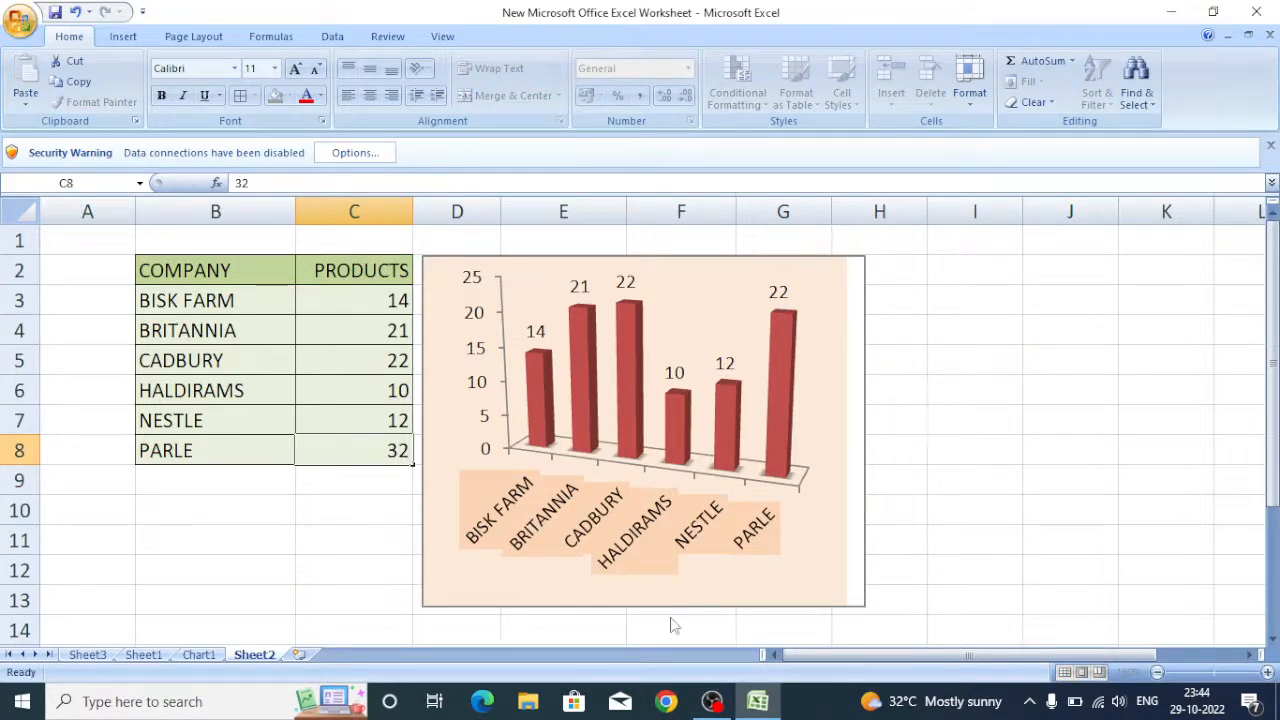
key(Return)
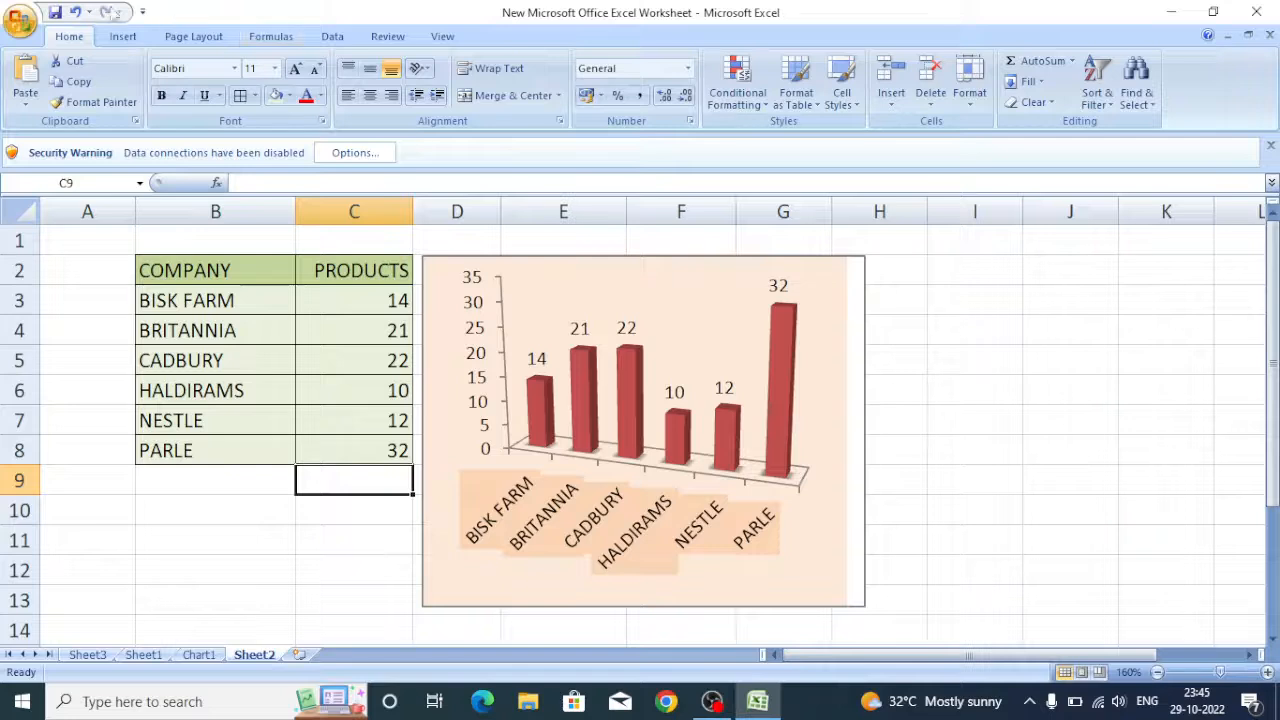
click(55, 12)
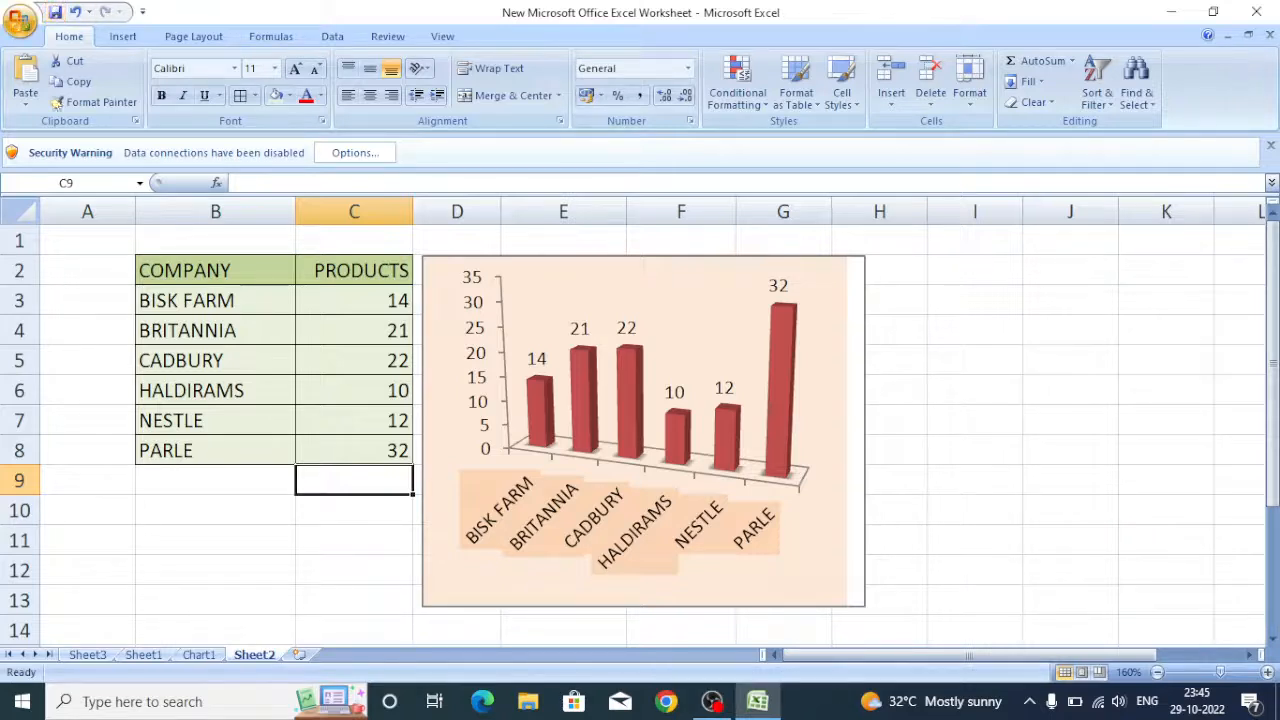